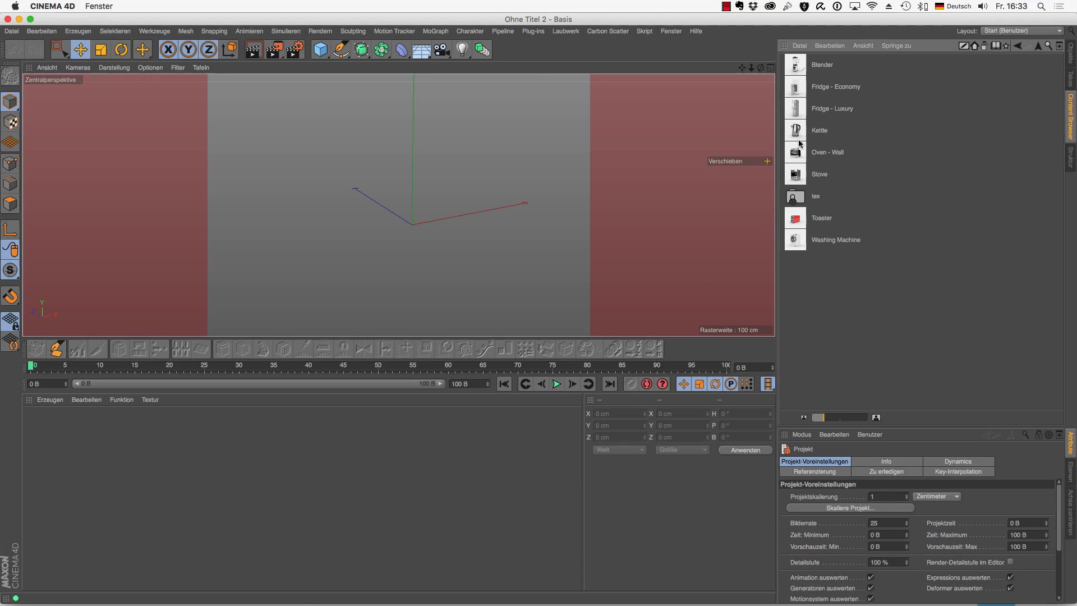
# Step: Return to the top of the preset library and show the Content Browser panel
pyautogui.click(1036, 45)
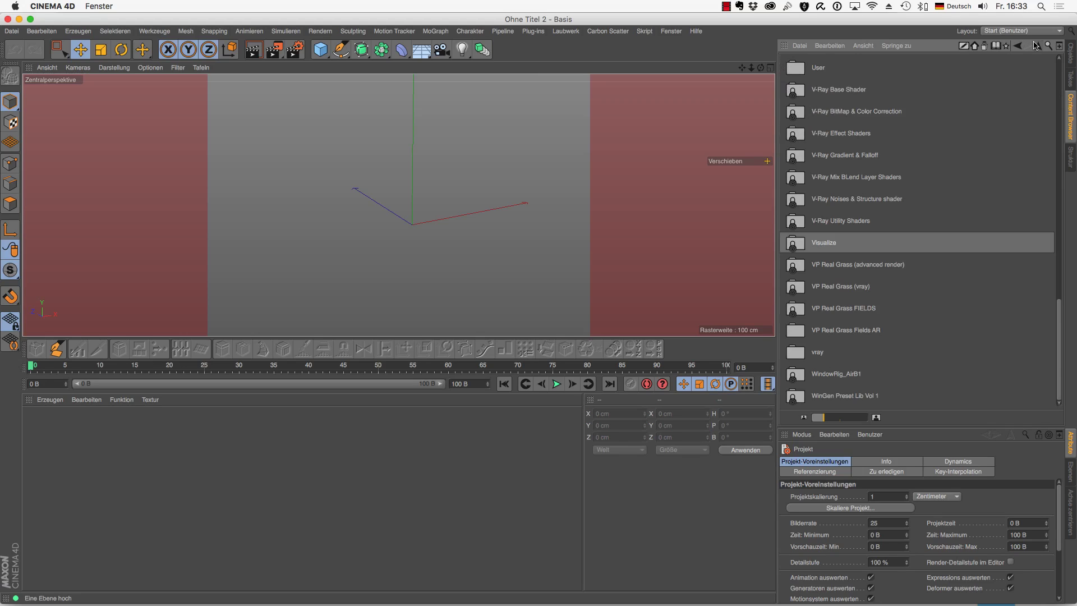
pyautogui.click(1036, 45)
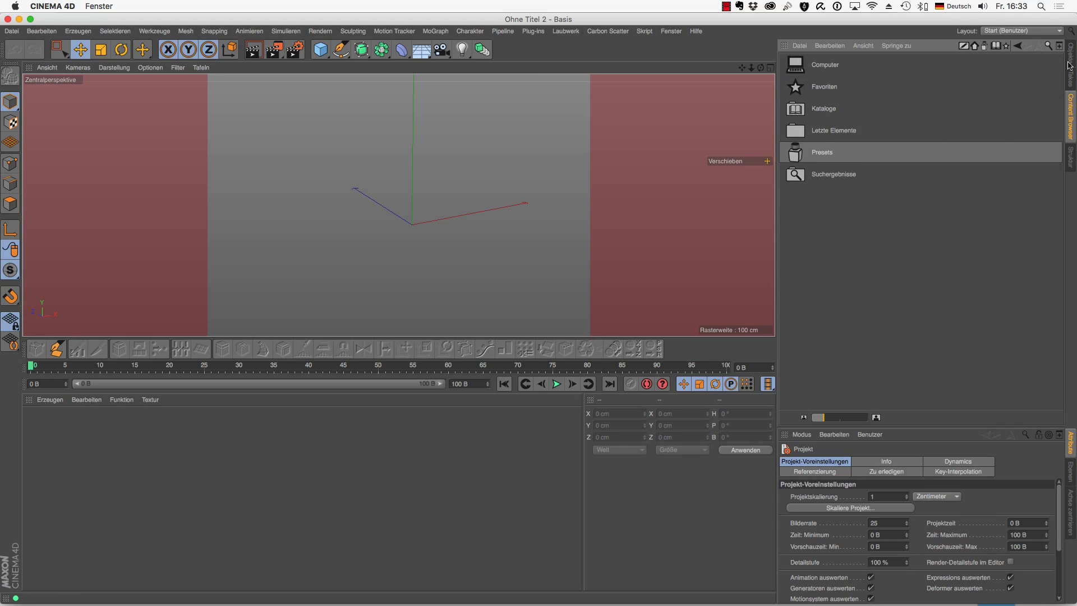
pyautogui.click(678, 33)
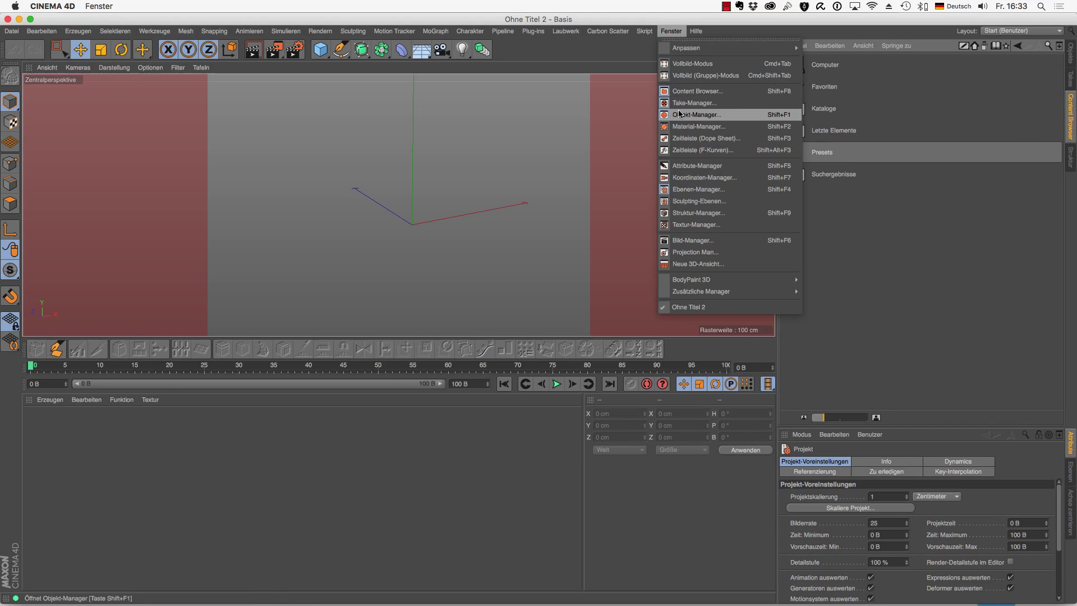
pyautogui.click(684, 93)
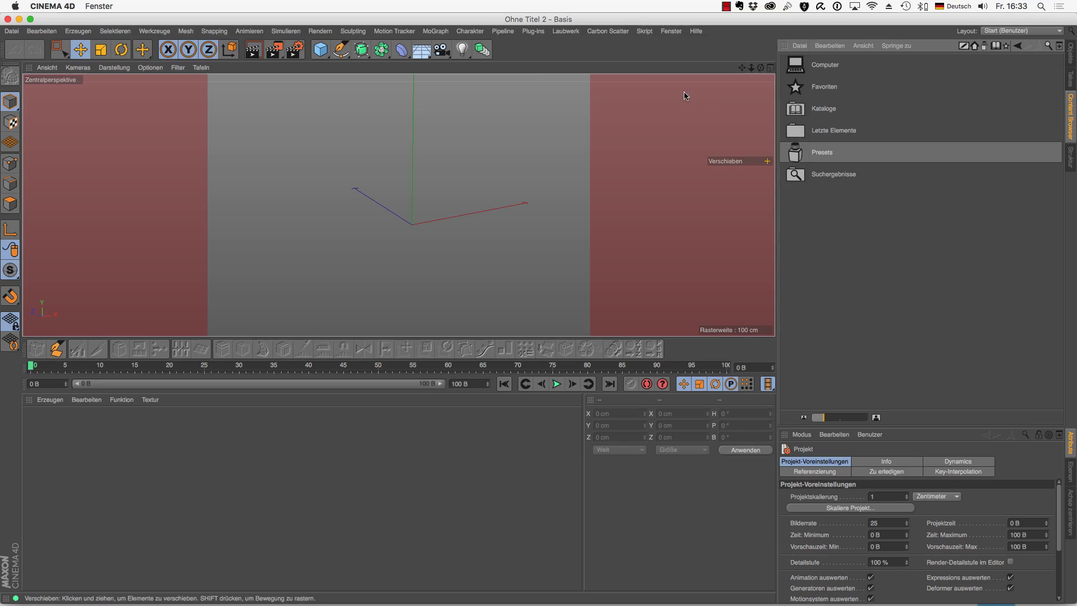
# Step: Load the Kettle model from Presets > Visualize > 3D Objects > Appliances
pyautogui.doubleClick(819, 157)
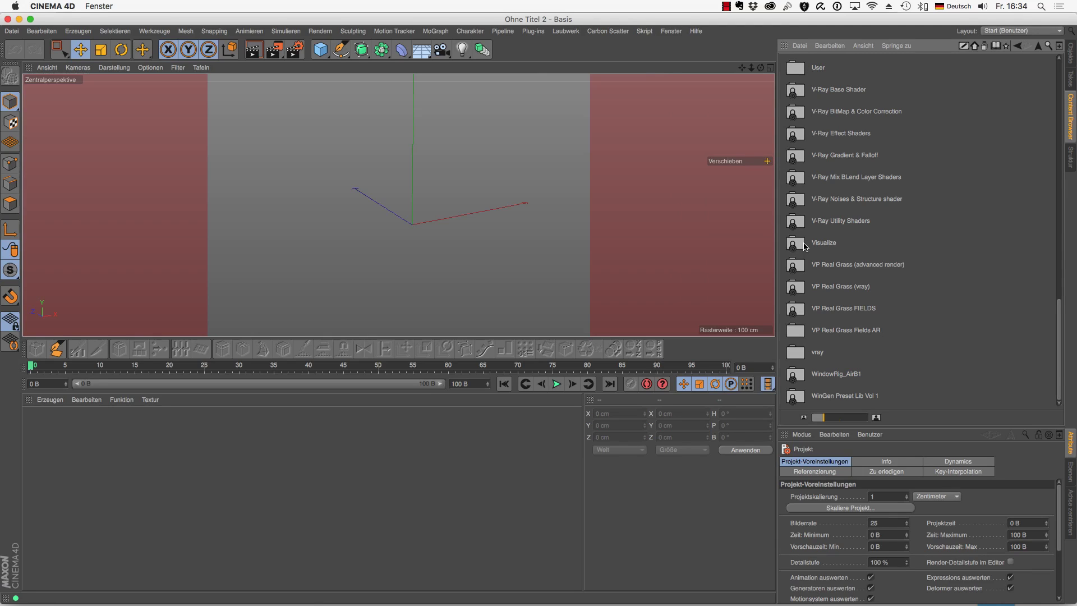
pyautogui.doubleClick(805, 247)
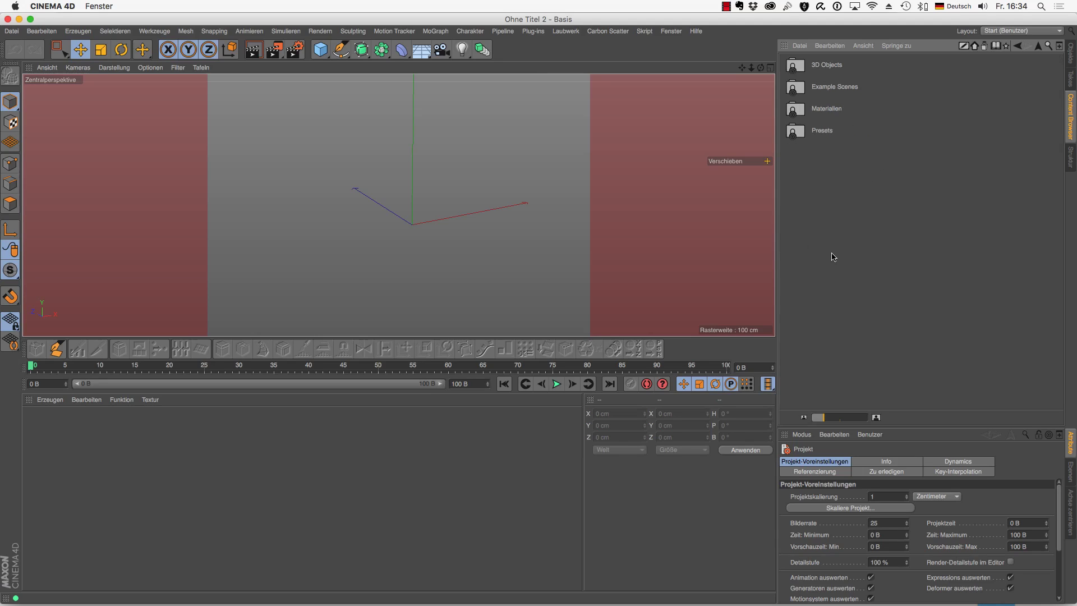
pyautogui.doubleClick(803, 67)
pyautogui.doubleClick(802, 68)
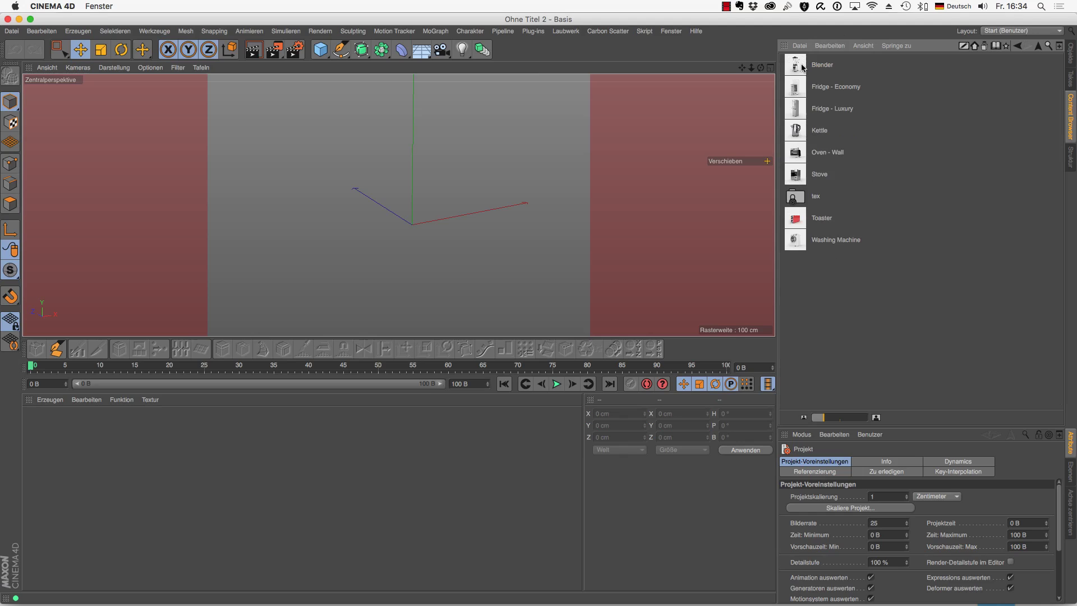
pyautogui.doubleClick(801, 134)
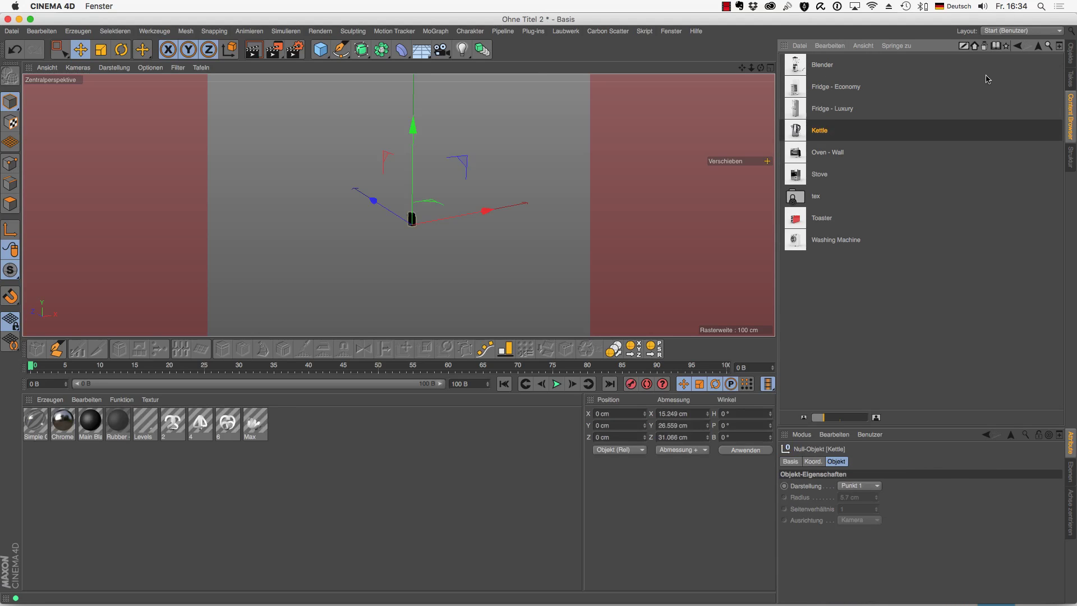
# Step: Switch to the Objects list and orbit the view around the 15.2 × 26.6 × 31.1 cm kettle
pyautogui.click(1070, 56)
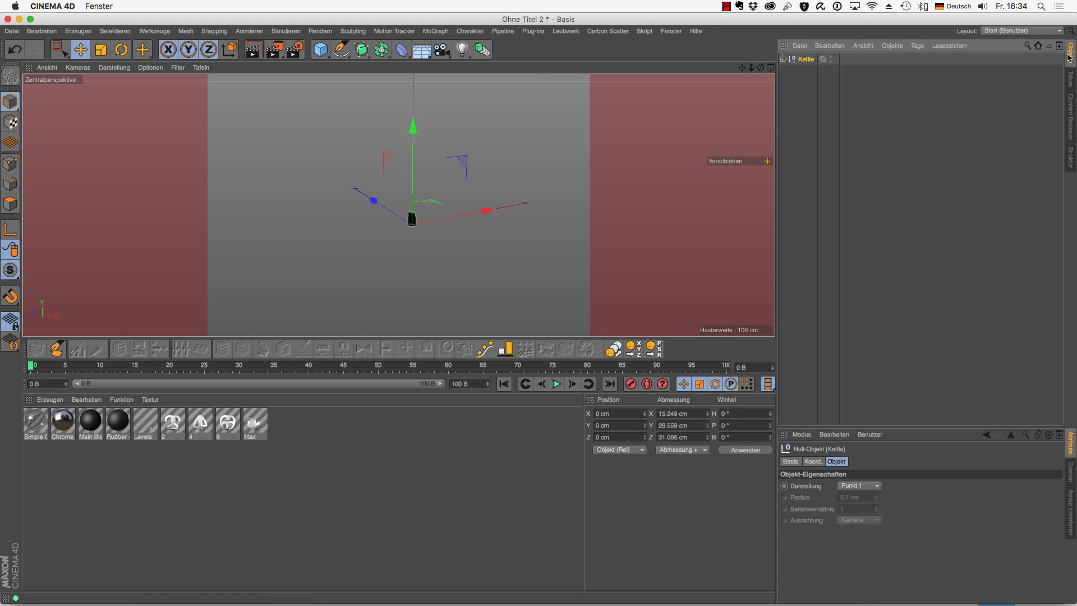
pyautogui.scroll(3, 426, 221)
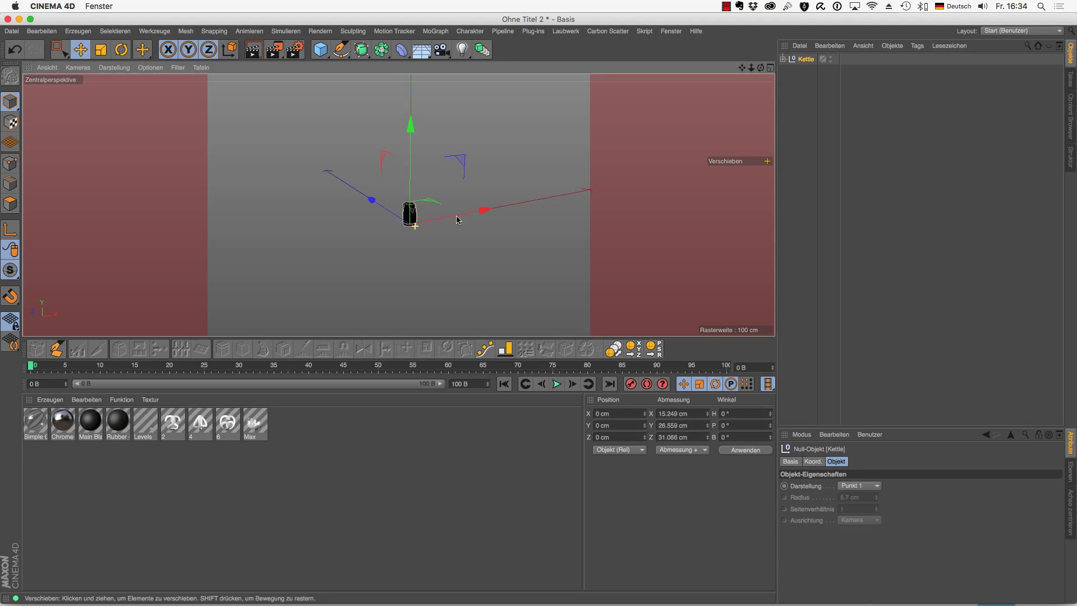
pyautogui.scroll(5, 488, 208)
pyautogui.keyDown('alt'); pyautogui.moveTo(511, 196); pyautogui.dragTo(507, 168); pyautogui.keyUp('alt')
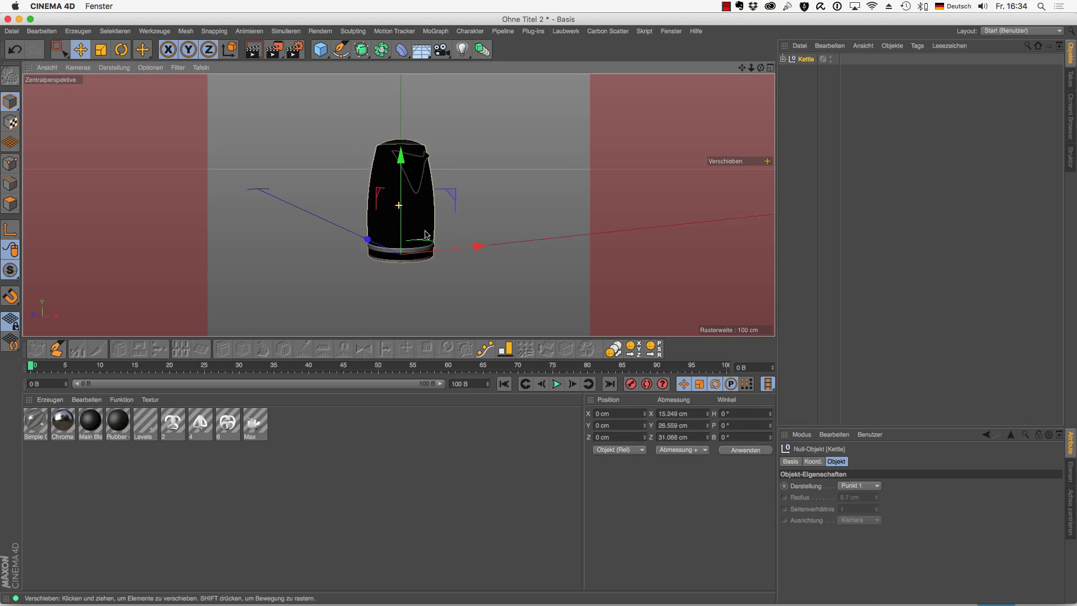
pyautogui.click(680, 450)
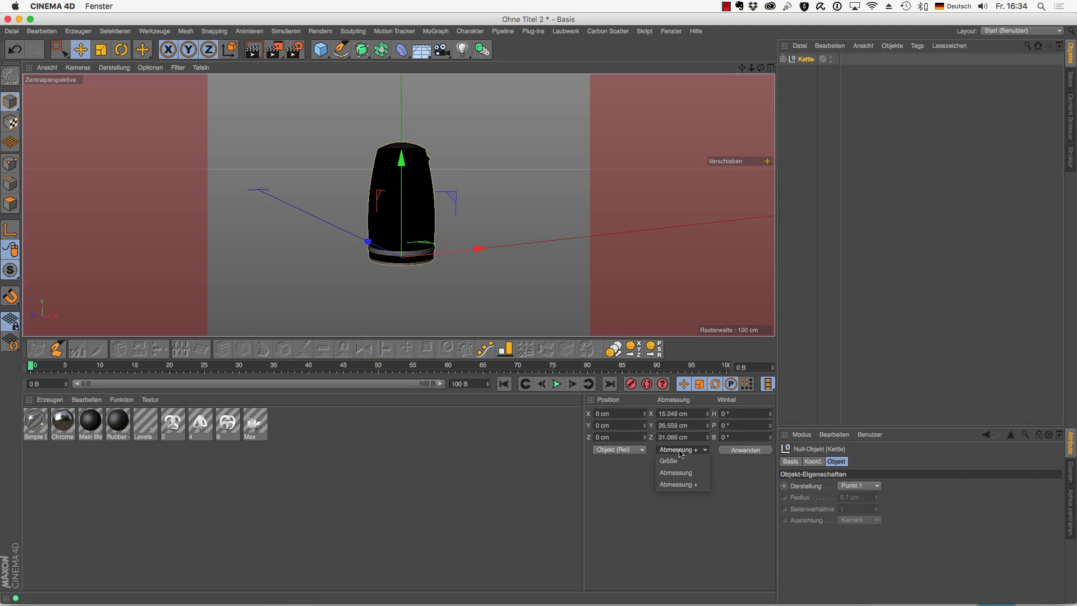
pyautogui.click(683, 487)
pyautogui.moveTo(500, 276)
pyautogui.keyDown('alt'); pyautogui.mouseDown()
pyautogui.moveTo(471, 269)
pyautogui.moveTo(479, 272)
pyautogui.moveTo(460, 289)
pyautogui.mouseUp(); pyautogui.keyUp('alt')
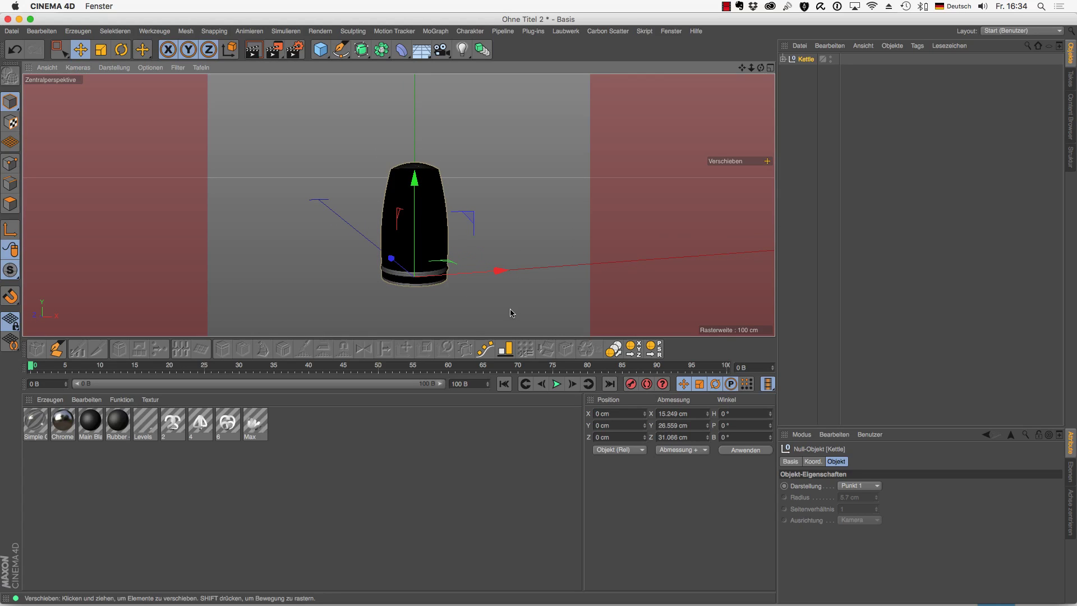
pyautogui.keyDown('alt'); pyautogui.moveTo(510, 310); pyautogui.dragTo(492, 300, button='middle'); pyautogui.keyUp('alt')
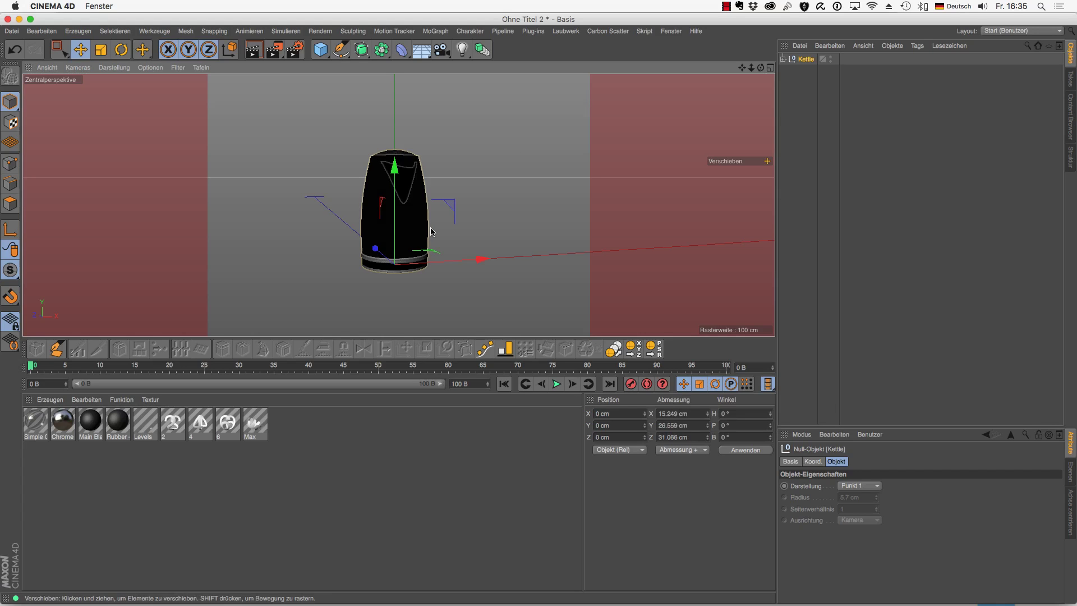
pyautogui.moveTo(431, 231)
pyautogui.keyDown('alt'); pyautogui.mouseDown()
pyautogui.moveTo(482, 225)
pyautogui.moveTo(463, 227)
pyautogui.mouseUp(); pyautogui.keyUp('alt')
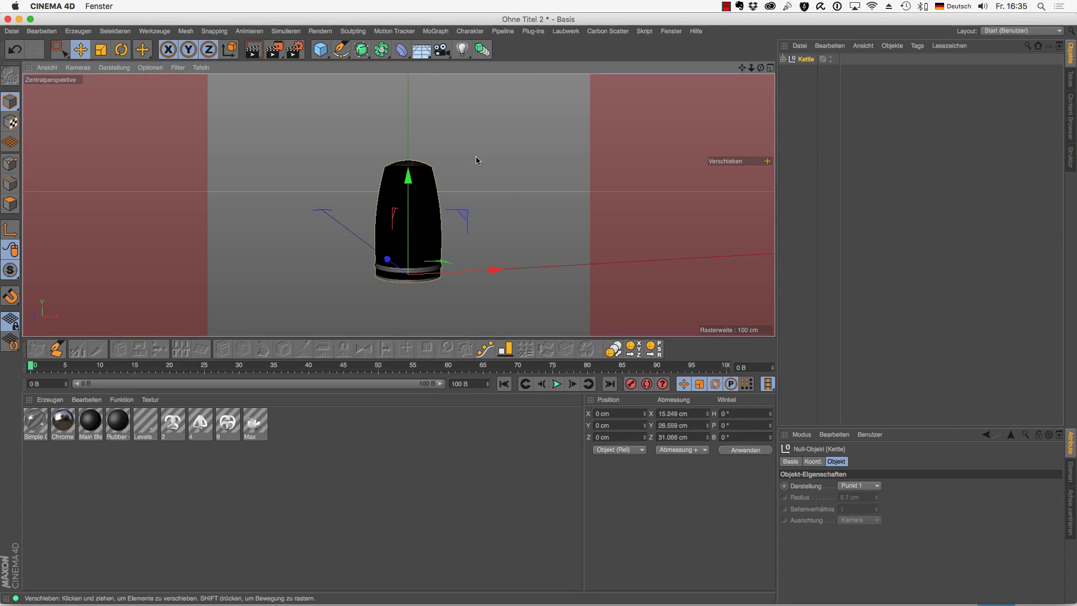
# Step: Add a cube in a new project and apply Skaliere Projekt with value 200, making it 20 cm
pyautogui.press('super+n')
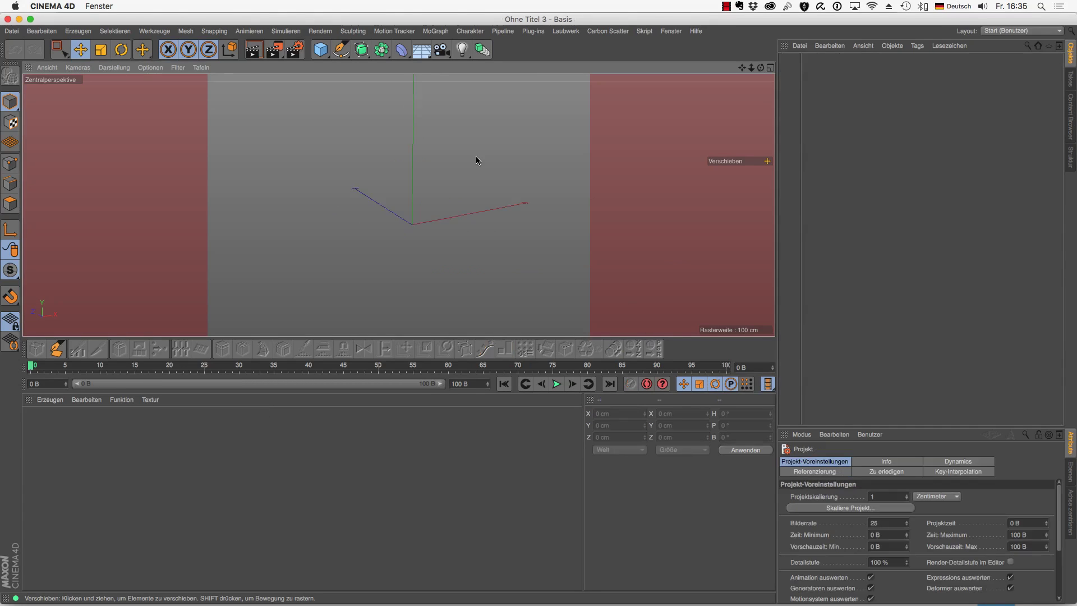
pyautogui.click(320, 49)
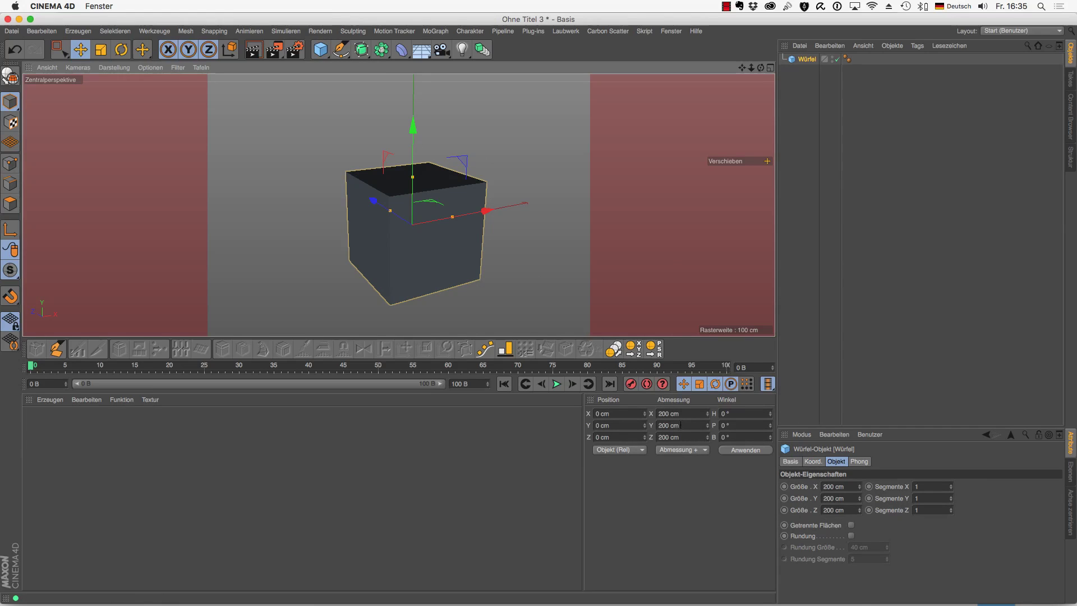
pyautogui.click(37, 32)
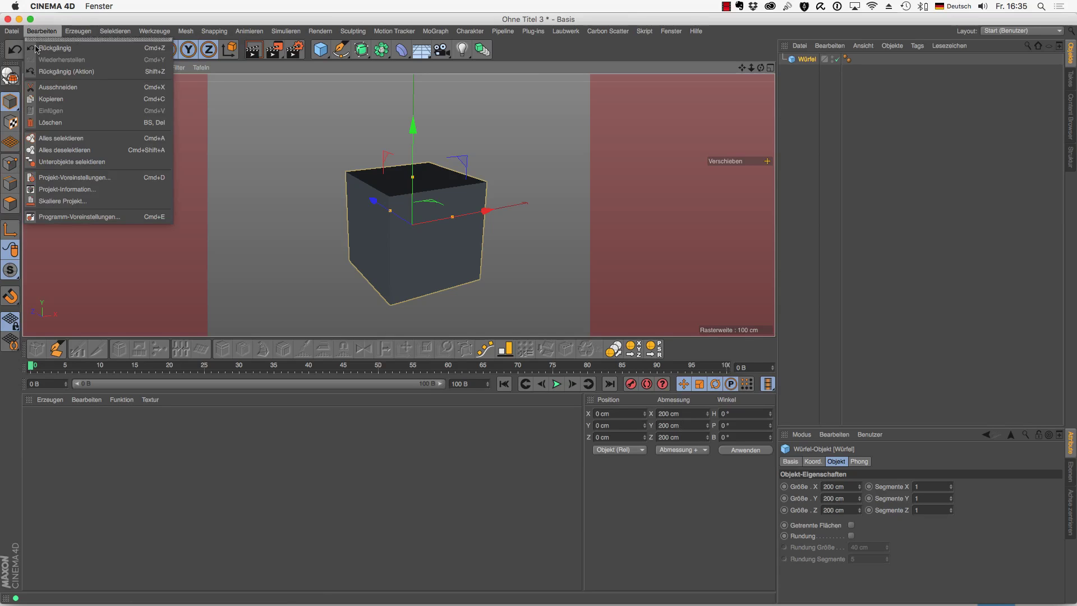
pyautogui.click(54, 203)
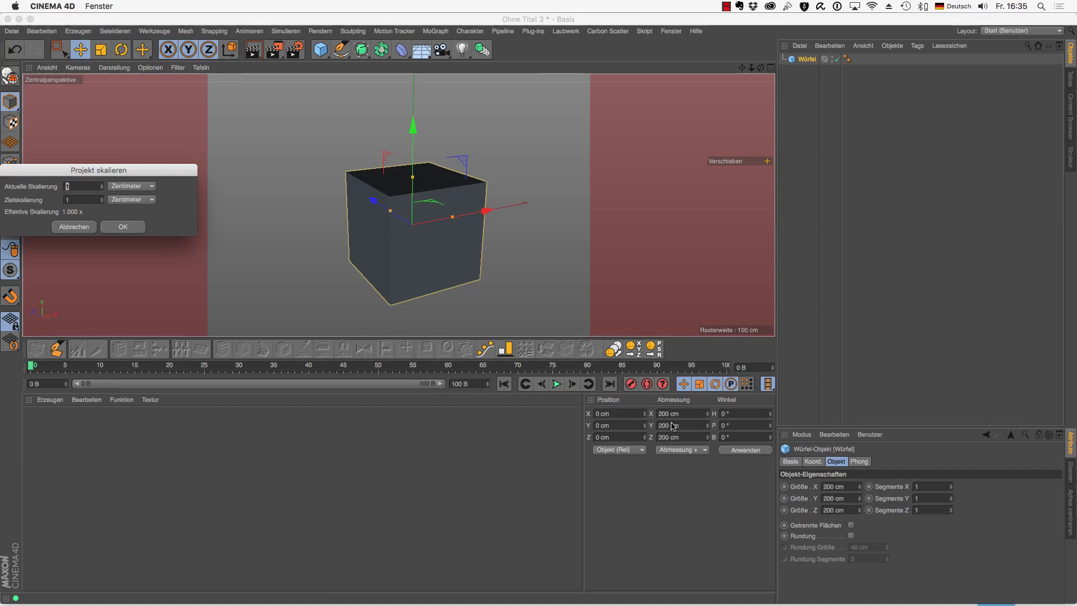
pyautogui.write('20')
pyautogui.write('0')
pyautogui.click(129, 229)
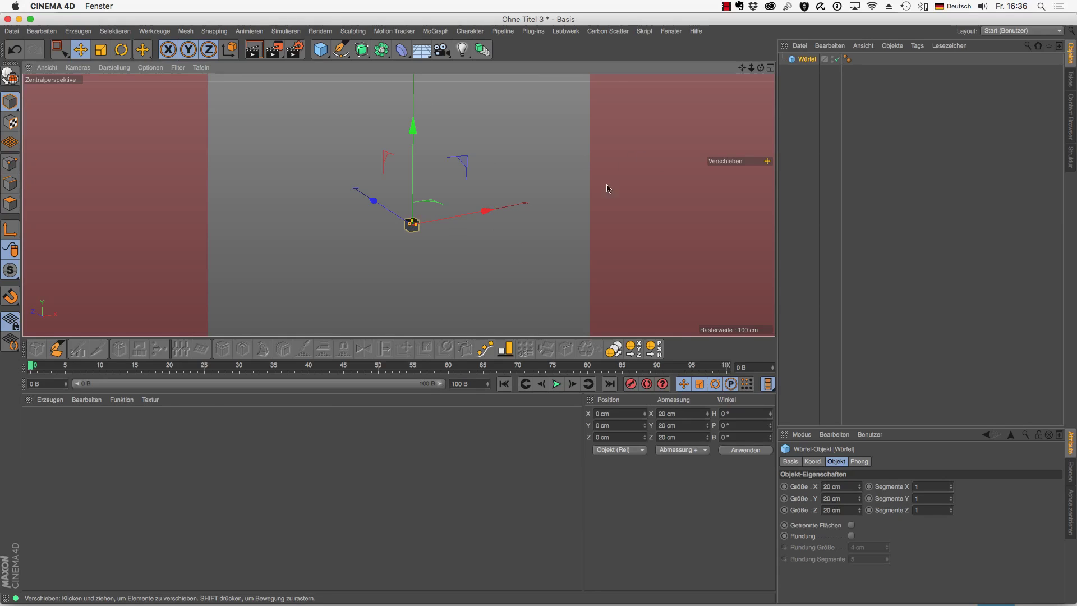
# Step: Close the scratch cube project without saving, returning to the Kettle scene
pyautogui.moveTo(607, 185)
pyautogui.keyDown('alt'); pyautogui.mouseDown()
pyautogui.moveTo(584, 202)
pyautogui.moveTo(574, 179)
pyautogui.moveTo(446, 212)
pyautogui.moveTo(482, 205)
pyautogui.mouseUp(); pyautogui.keyUp('alt')
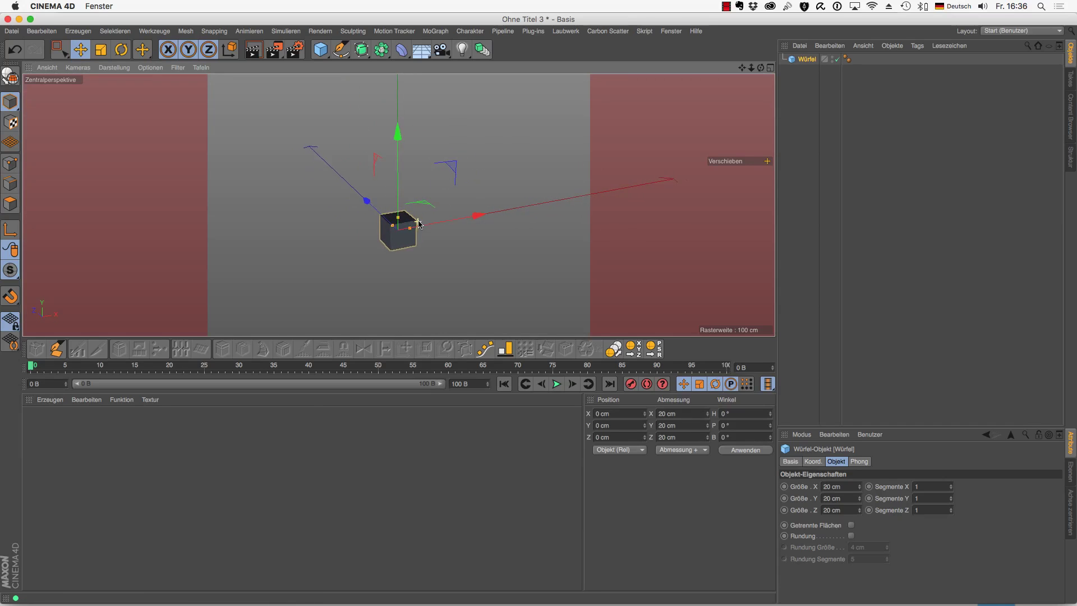
pyautogui.press('super+w')
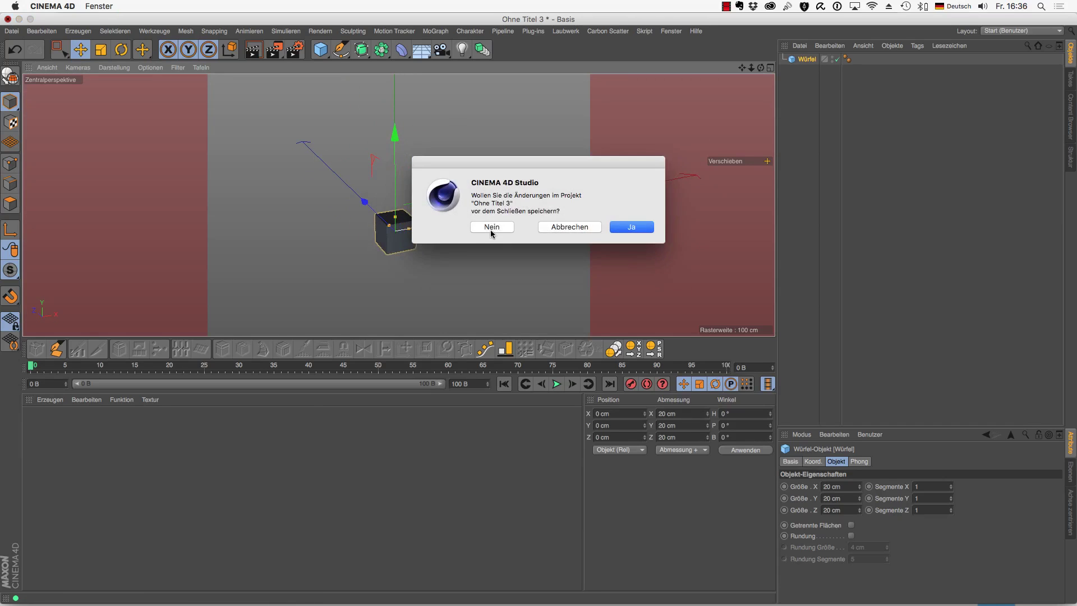
pyautogui.click(490, 227)
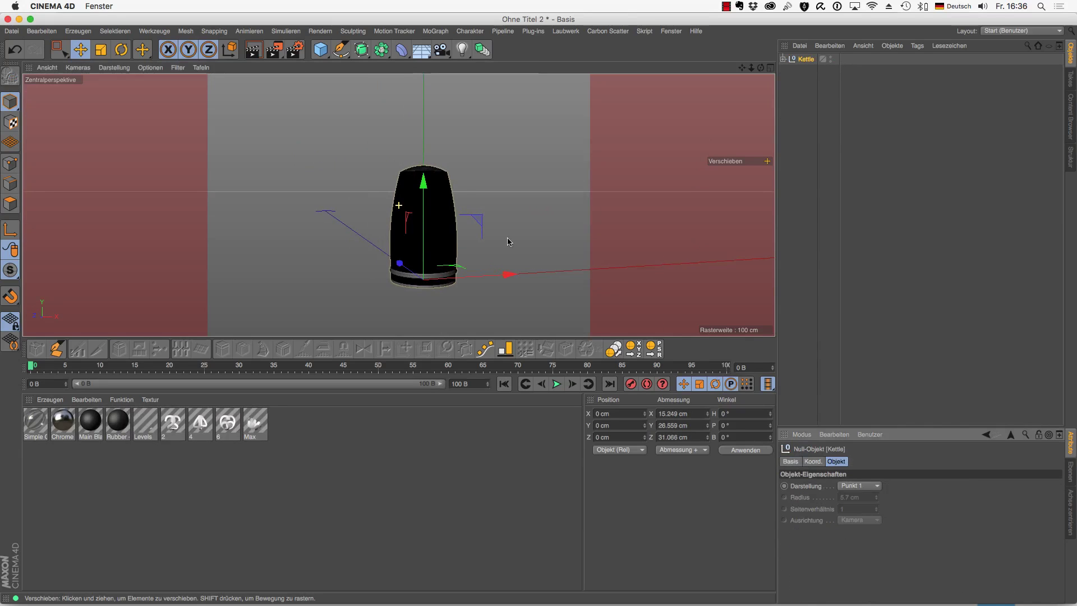
pyautogui.keyDown('alt'); pyautogui.moveTo(499, 236); pyautogui.dragTo(490, 236); pyautogui.keyUp('alt')
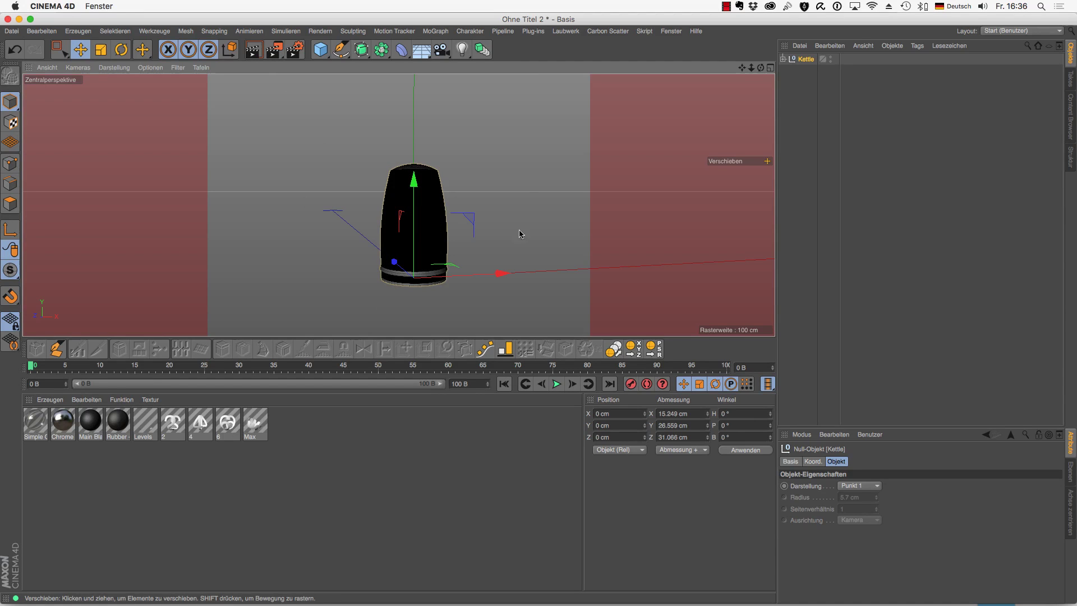
# Step: Enable Einziges Material in Render Settings and render the kettle as a white clay model
pyautogui.click(294, 50)
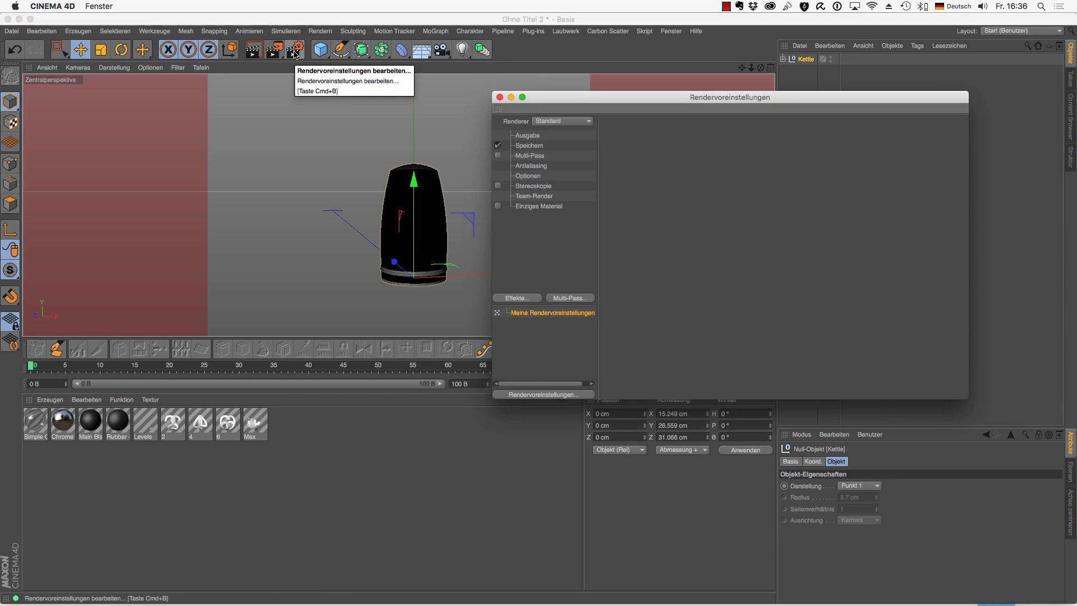
pyautogui.moveTo(601, 103); pyautogui.dragTo(699, 257)
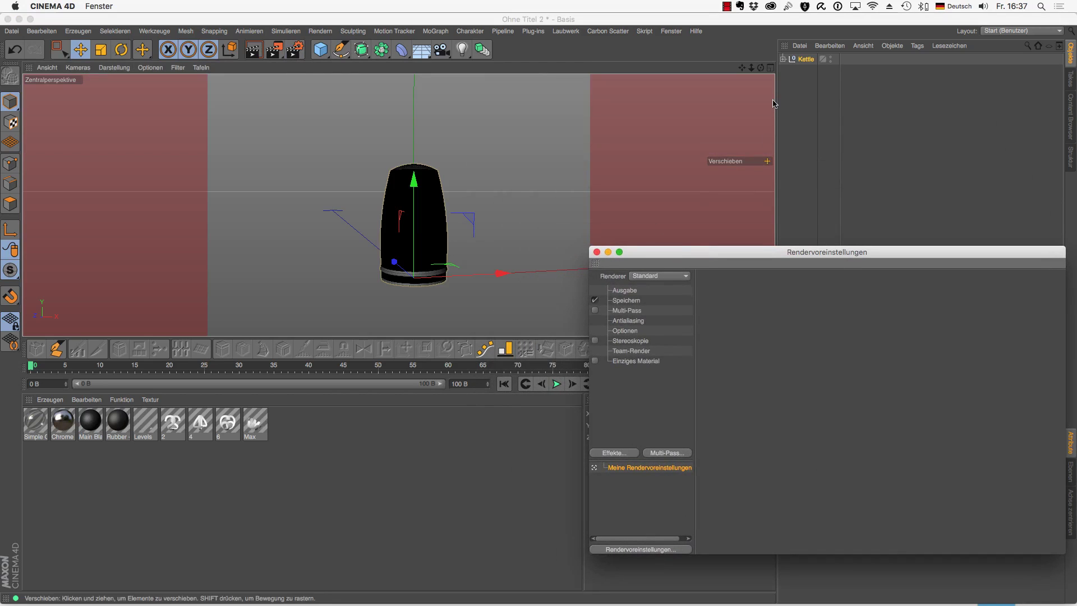
pyautogui.click(784, 59)
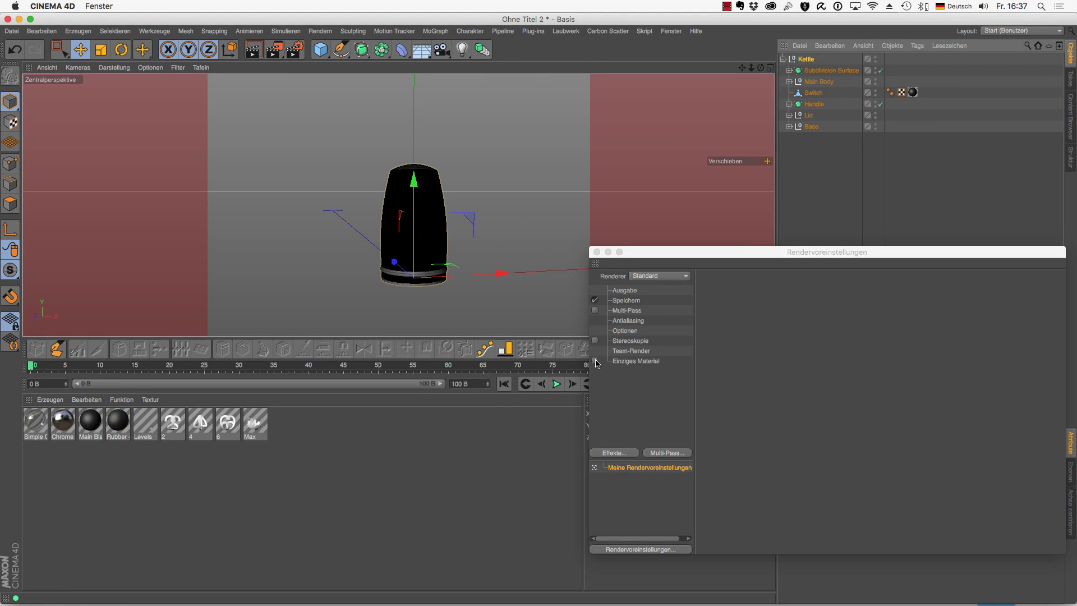
pyautogui.click(595, 361)
pyautogui.click(644, 362)
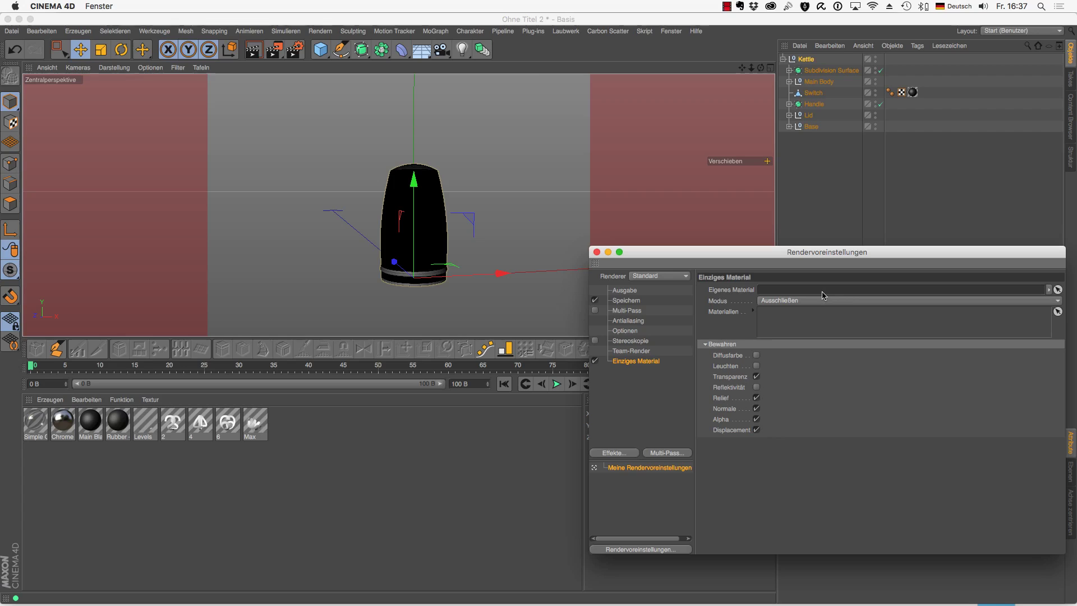
pyautogui.click(258, 49)
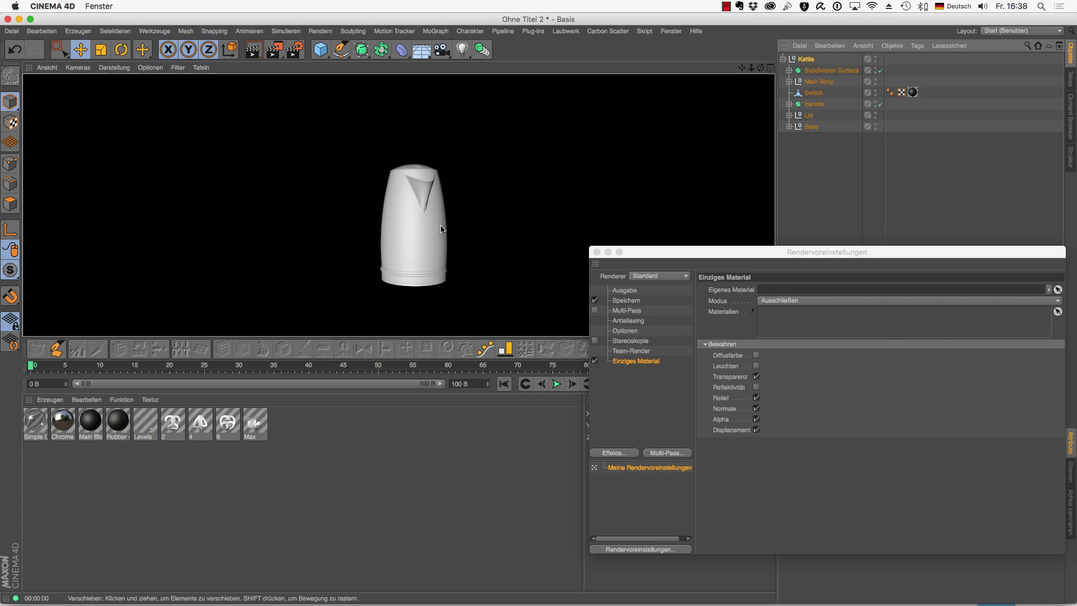
pyautogui.click(597, 252)
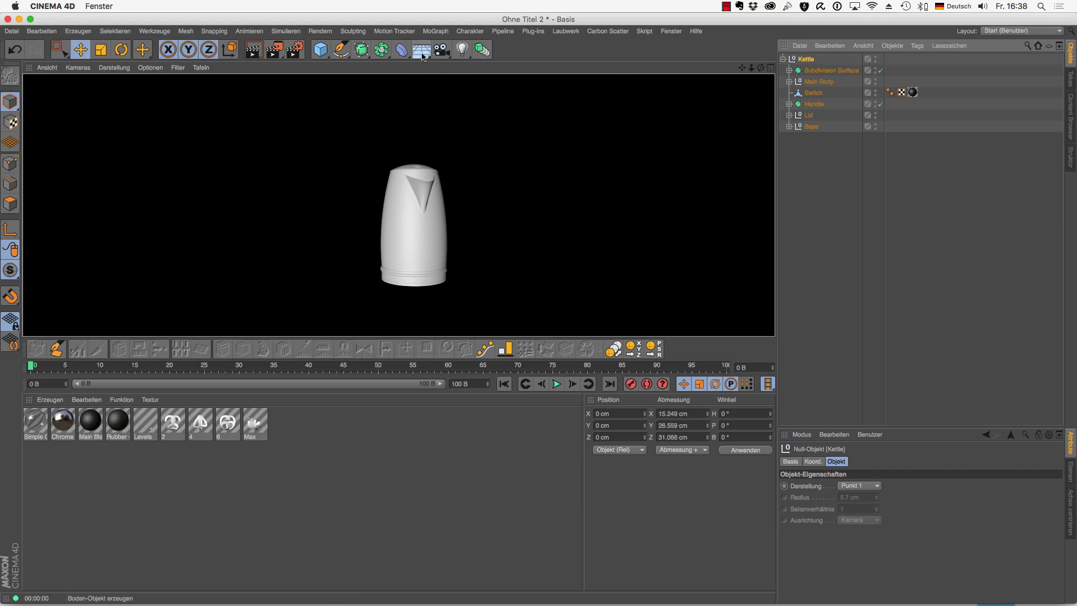
# Step: Add a Boden floor object under the kettle and preview the render
pyautogui.click(422, 49)
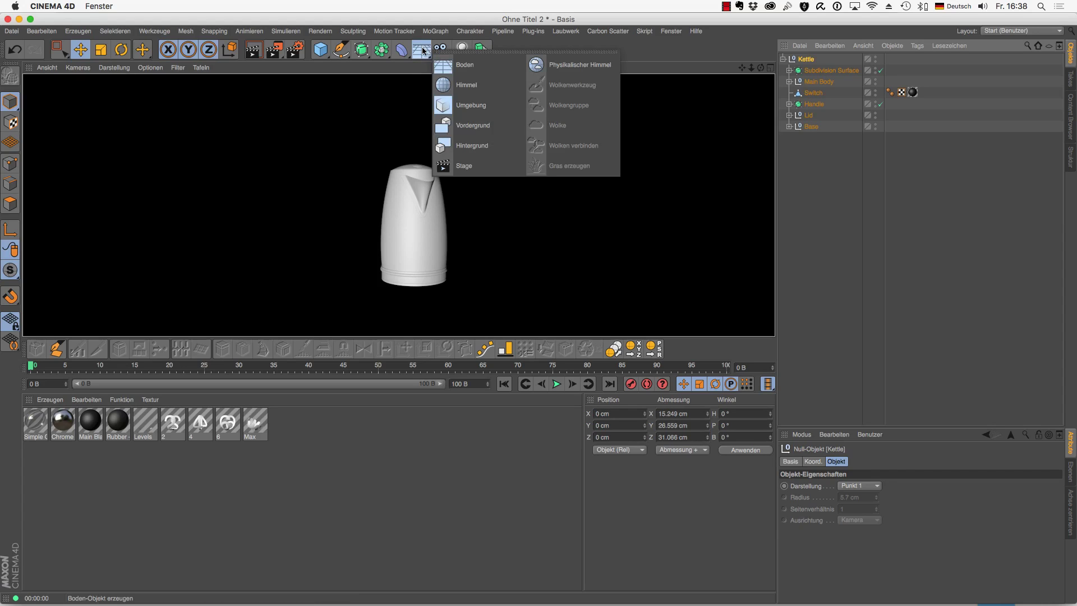
pyautogui.click(478, 66)
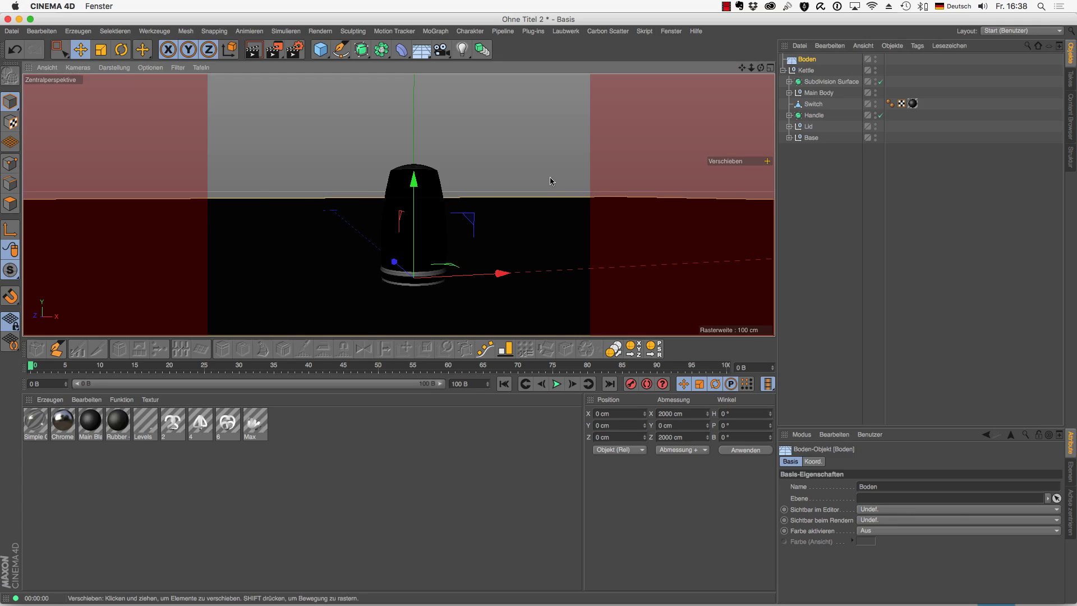
pyautogui.moveTo(551, 180)
pyautogui.keyDown('alt'); pyautogui.mouseDown()
pyautogui.moveTo(550, 197)
pyautogui.moveTo(550, 188)
pyautogui.mouseUp(); pyautogui.keyUp('alt')
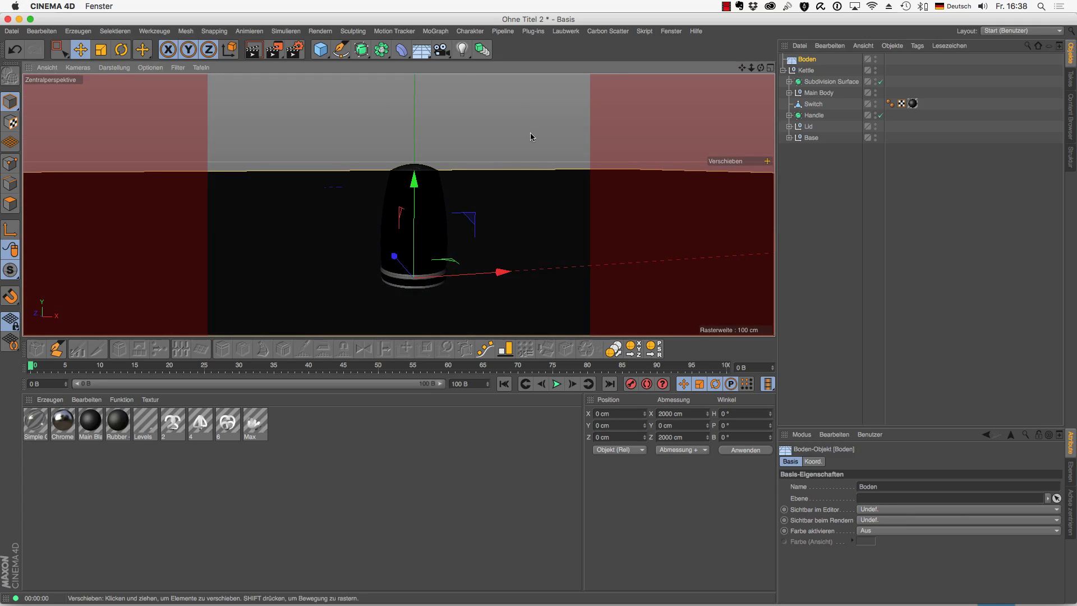
pyautogui.hotkey('ctrl', 'r')
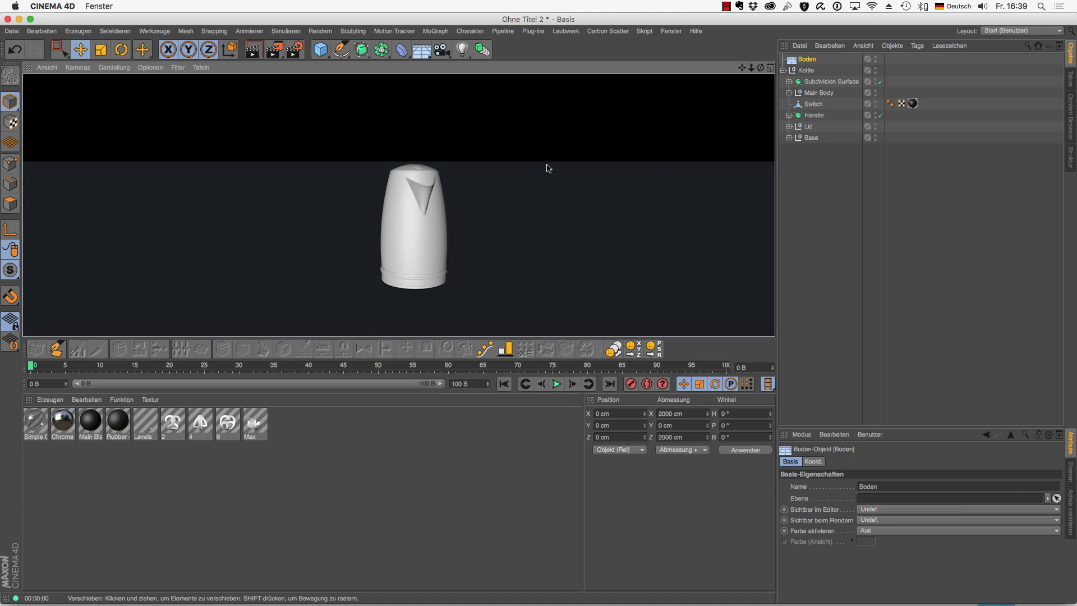
# Step: Add a Hintergrund background object, then select the floor and preview the render again
pyautogui.click(423, 50)
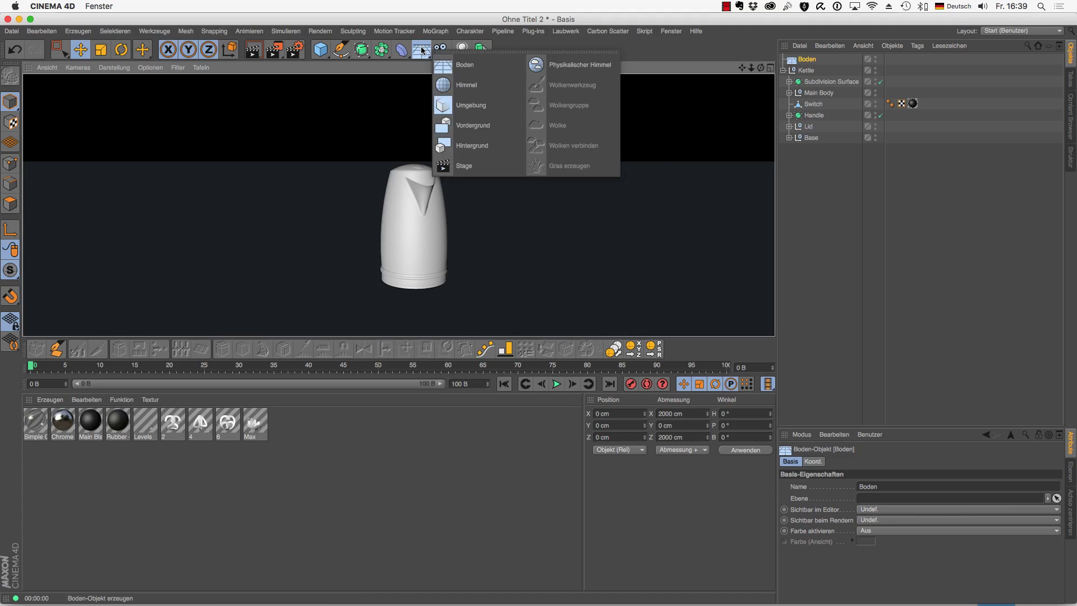
pyautogui.click(476, 148)
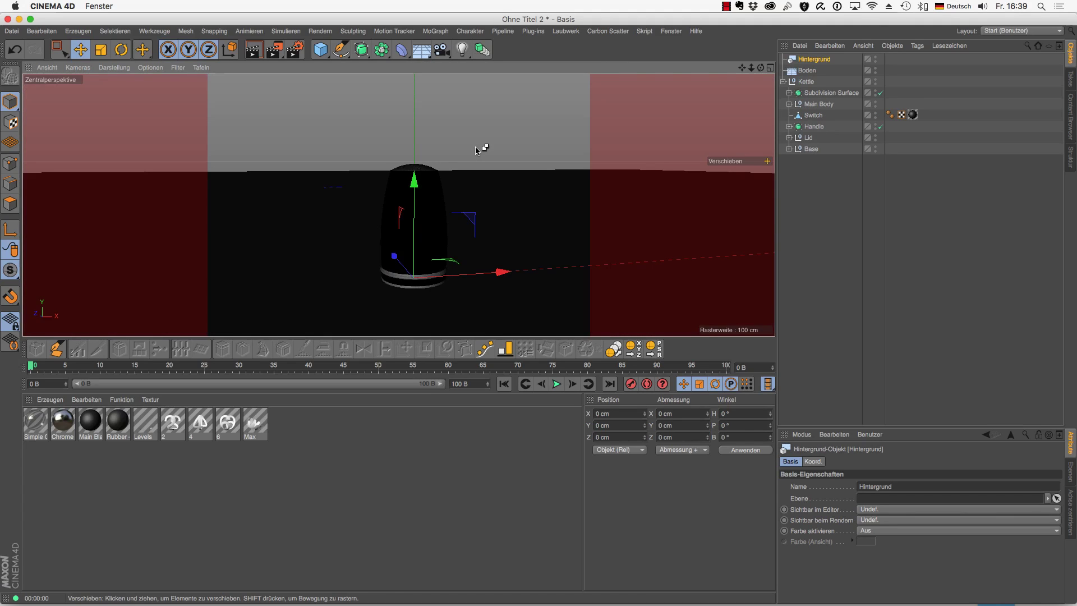
pyautogui.press('super+r')
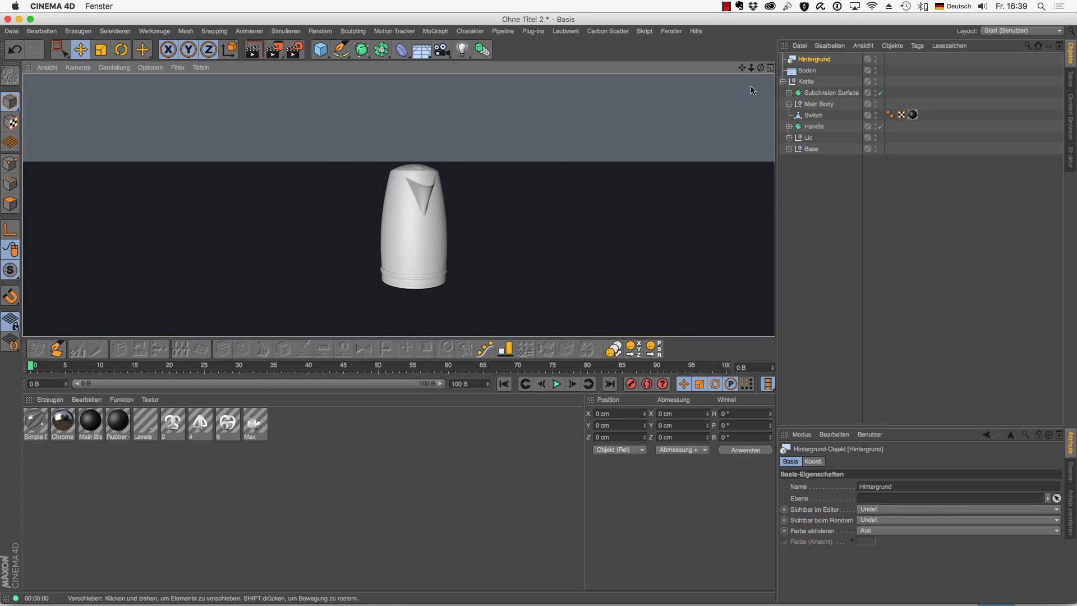
pyautogui.click(614, 165)
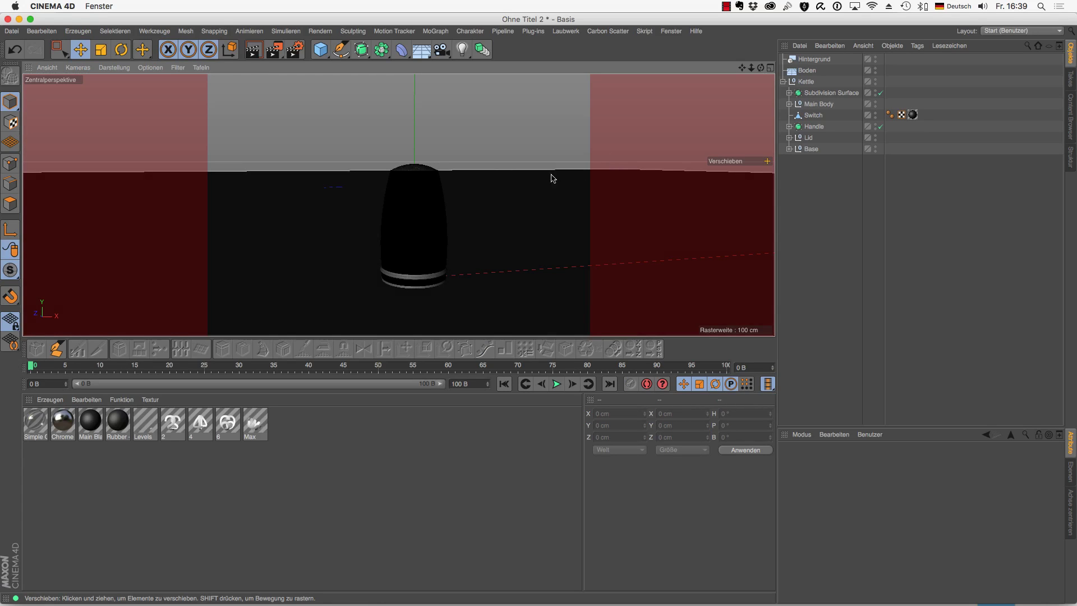
pyautogui.click(811, 71)
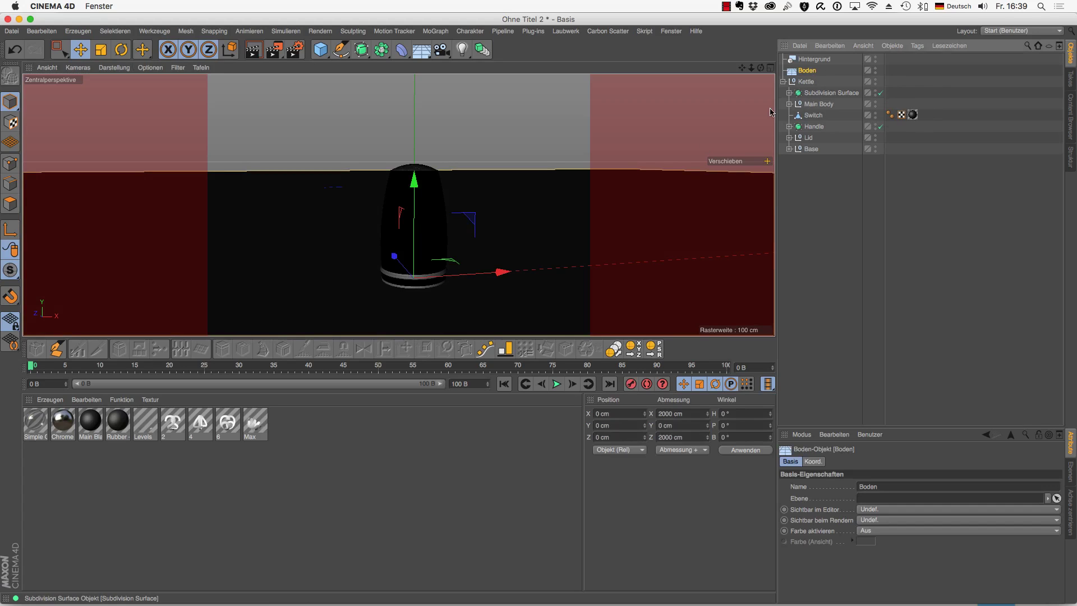
pyautogui.hotkey('ctrl', 'r')
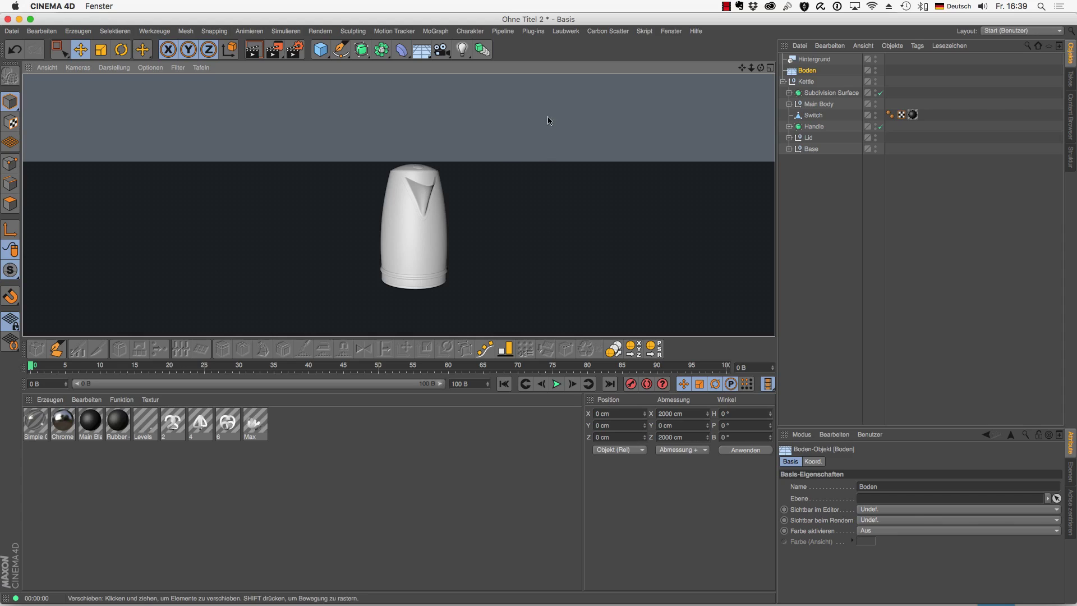
# Step: Add a Render tag to Boden and test-render with Sichtbar für Kamera turned off
pyautogui.rightClick(803, 72)
pyautogui.moveTo(855, 77)
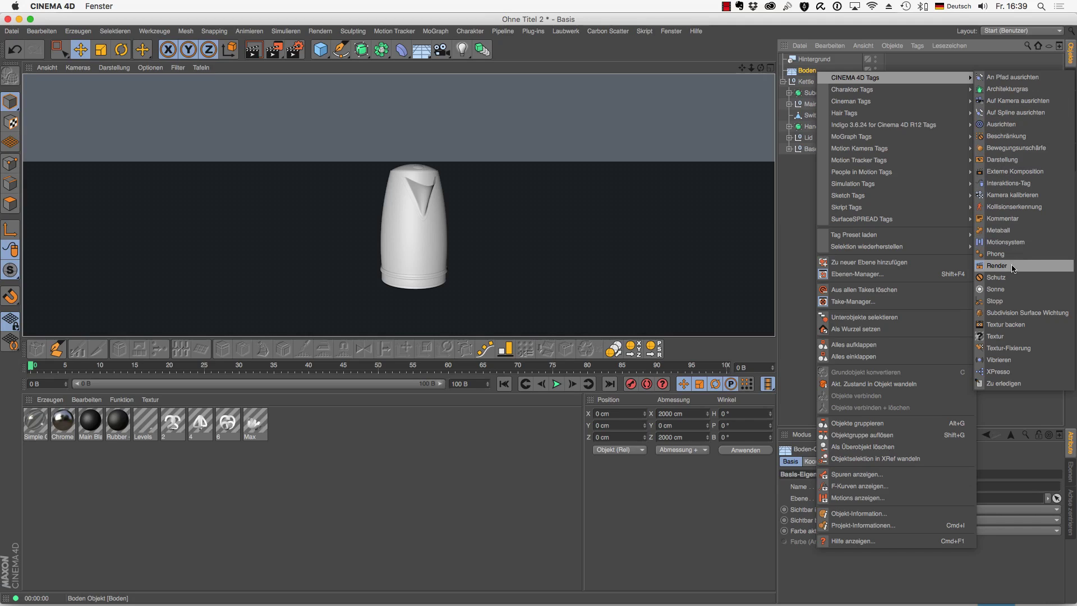
pyautogui.click(997, 266)
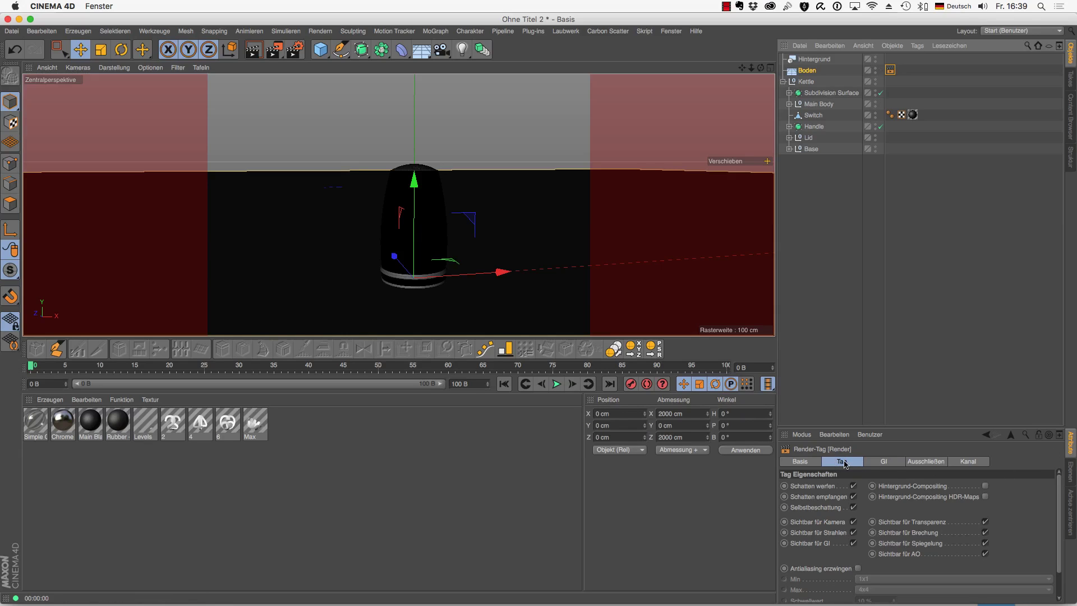
pyautogui.click(853, 522)
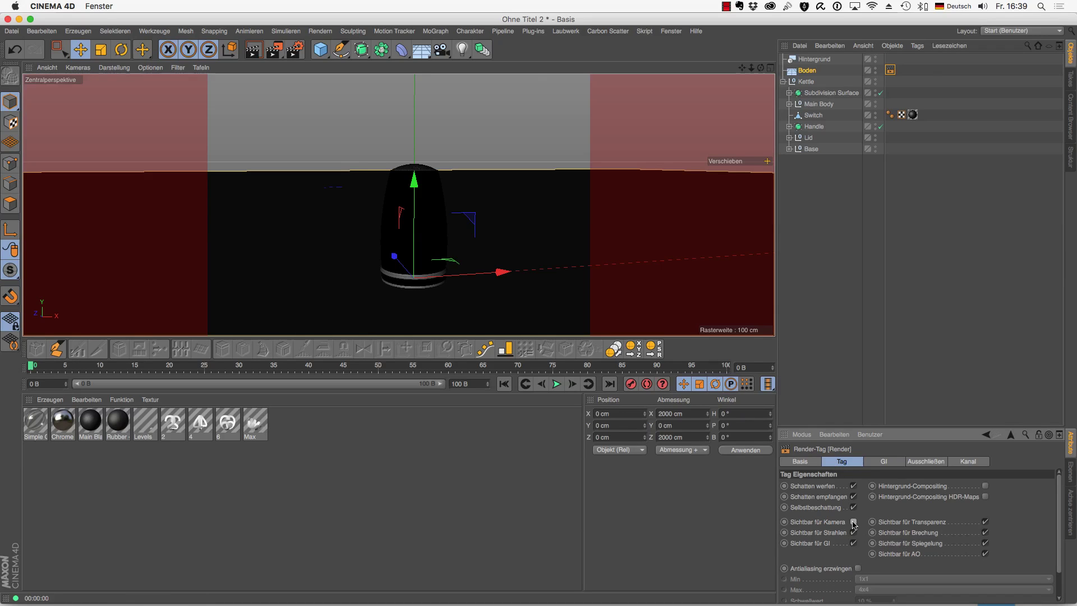
pyautogui.hotkey('alt', 'r')
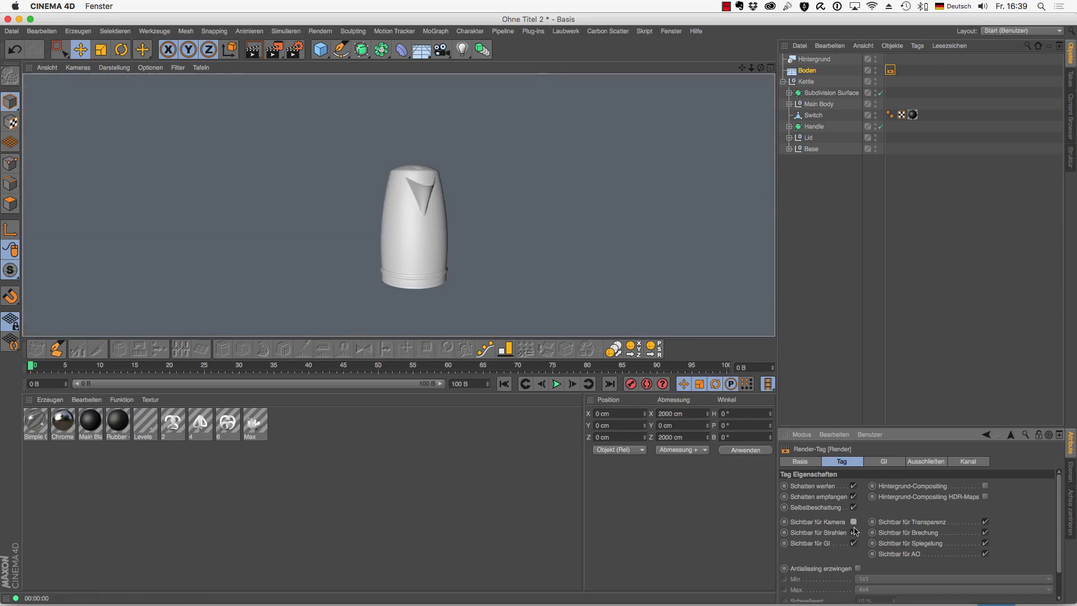
pyautogui.hotkey('alt', 'r')
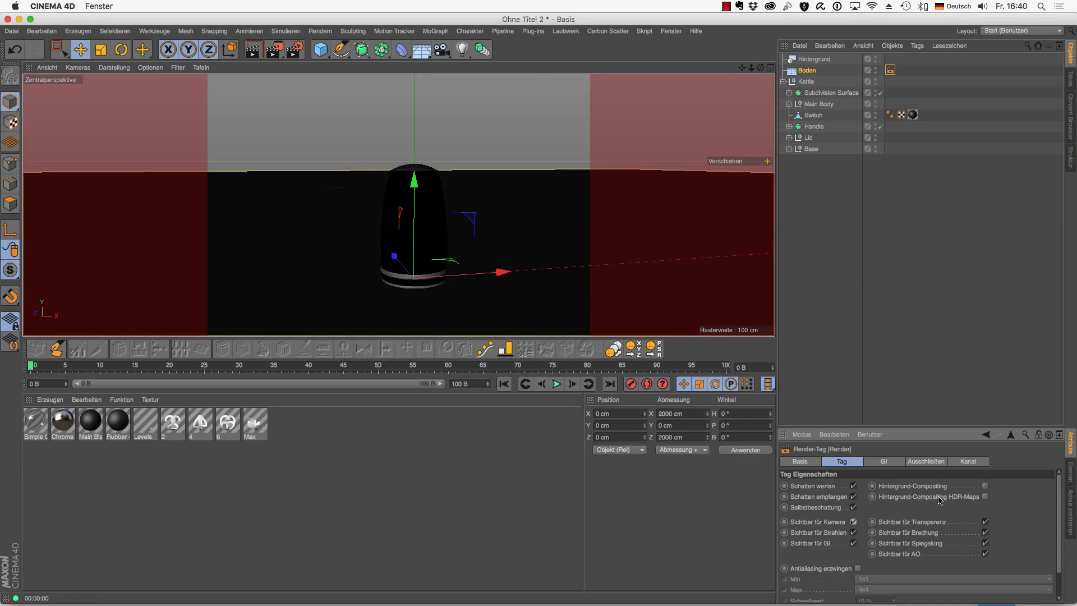
# Step: Test Hintergrund-Compositing, ending with it enabled and the floor visible to camera
pyautogui.click(985, 486)
pyautogui.hotkey('ctrl', 'r')
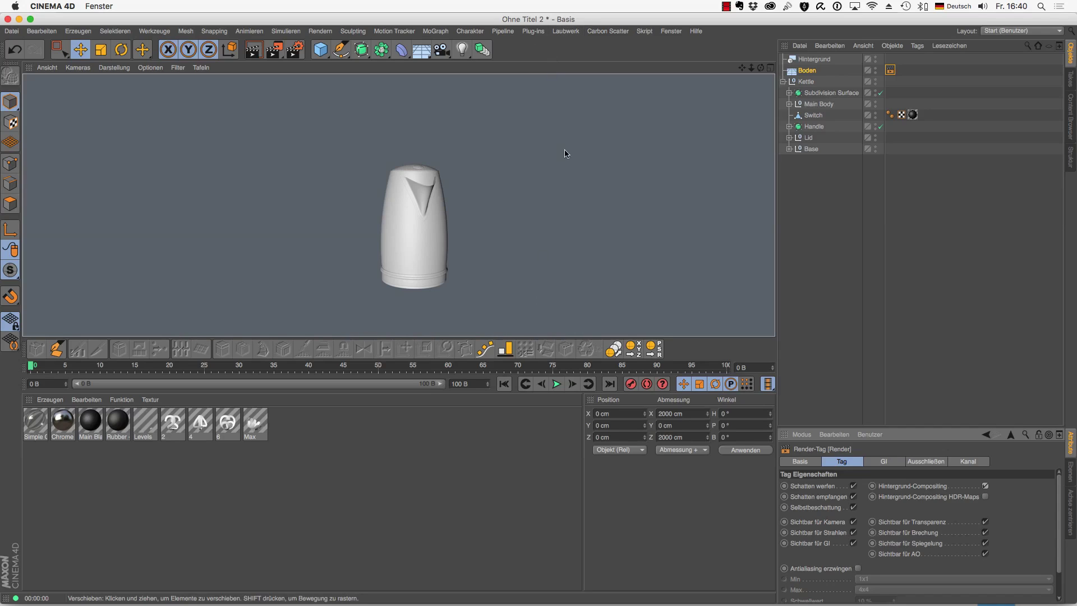
pyautogui.click(986, 486)
pyautogui.click(853, 522)
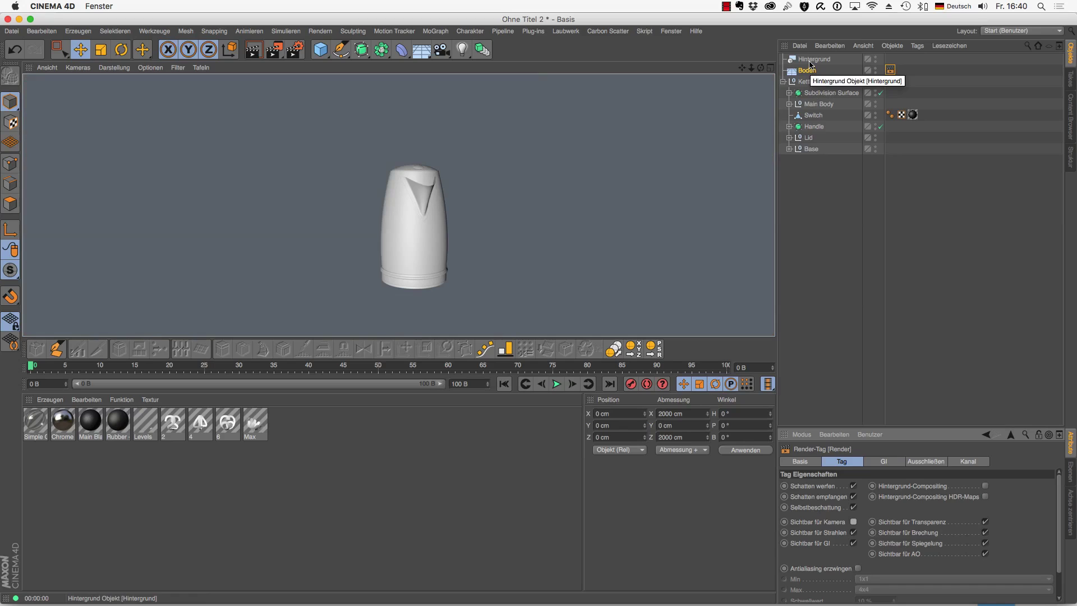
pyautogui.click(853, 522)
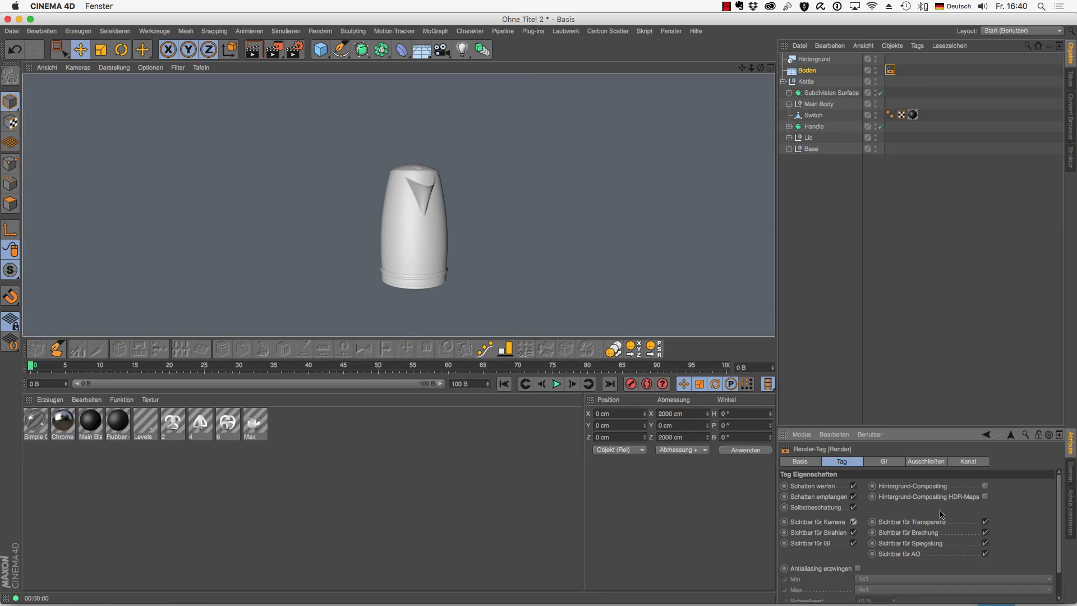
pyautogui.click(985, 486)
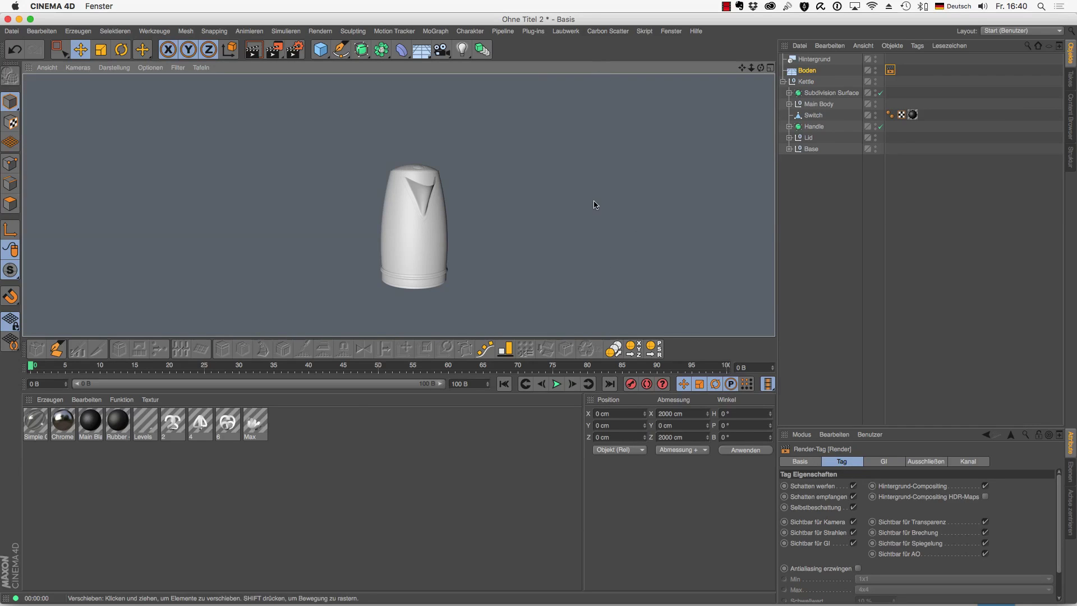
# Step: Add a Target Light with Fläche shadows and recheck the floor's Sichtbar für Kamera toggle
pyautogui.click(462, 50)
pyautogui.click(517, 84)
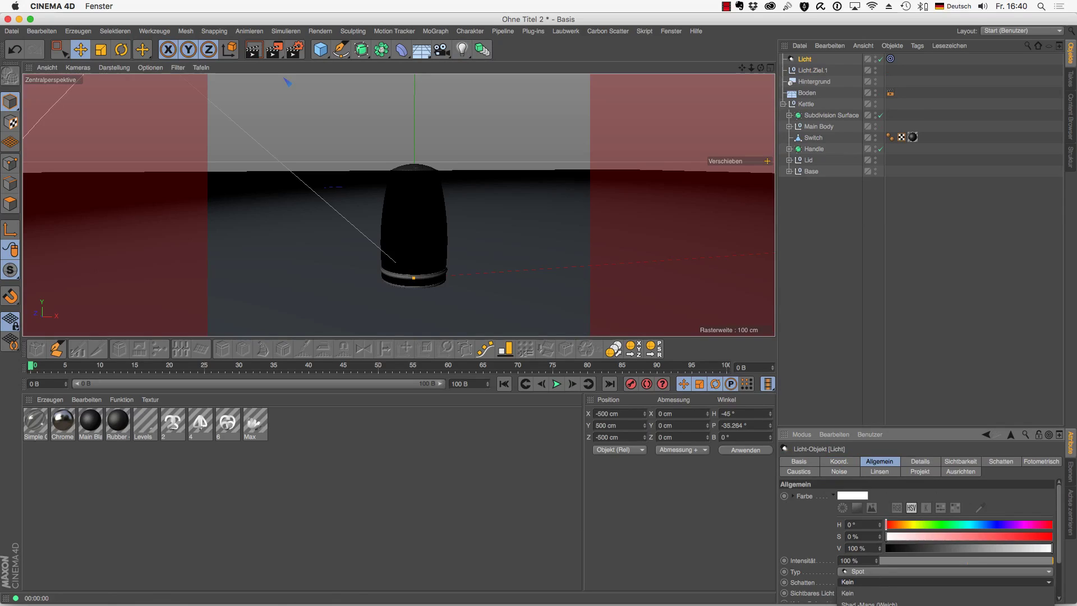
pyautogui.click(866, 602)
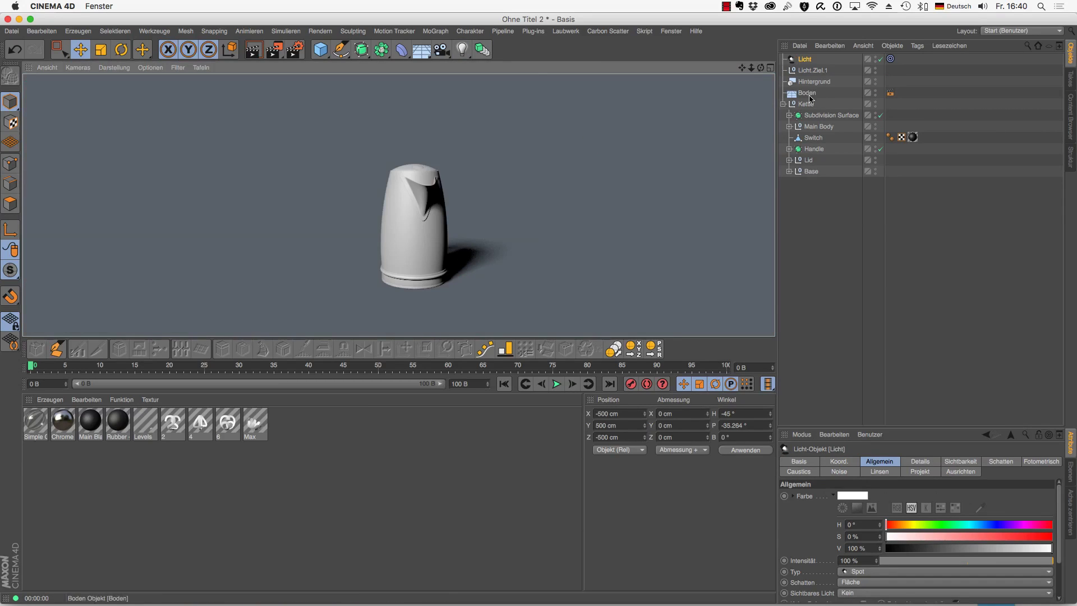
pyautogui.click(890, 93)
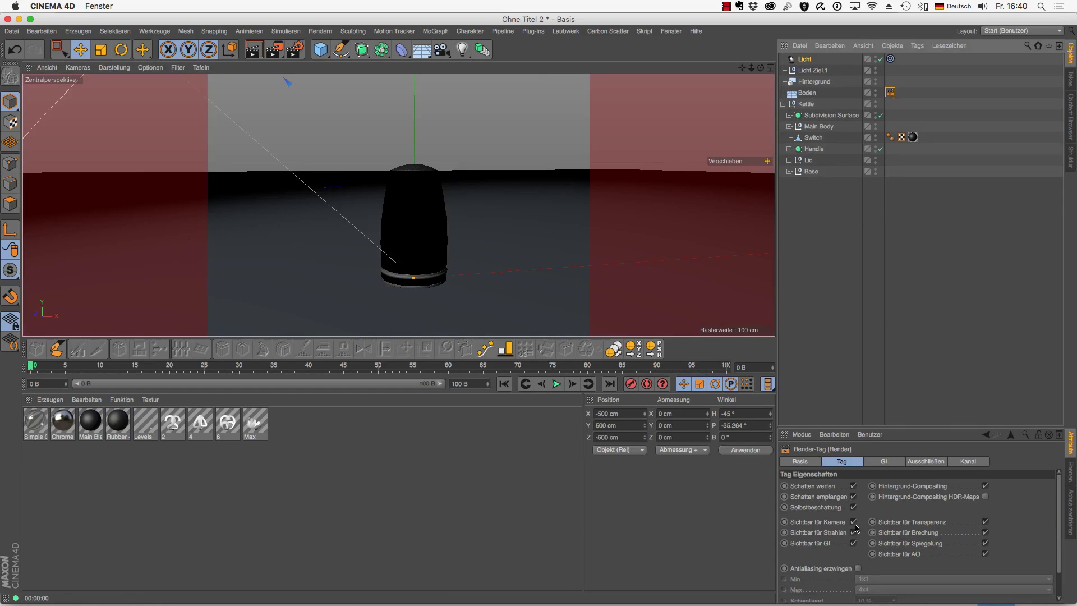
pyautogui.click(854, 522)
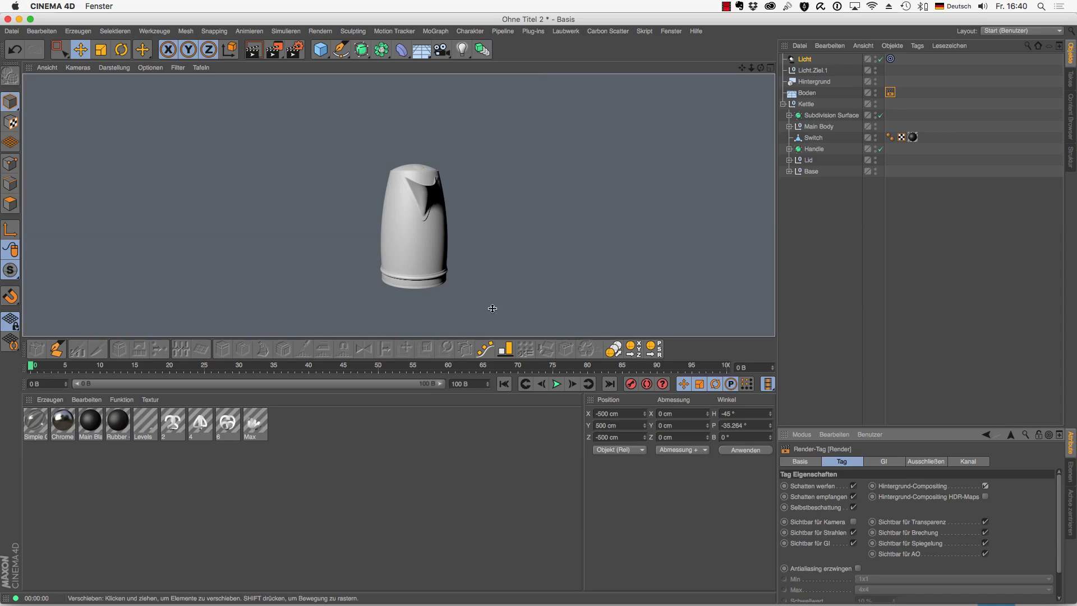
pyautogui.click(853, 522)
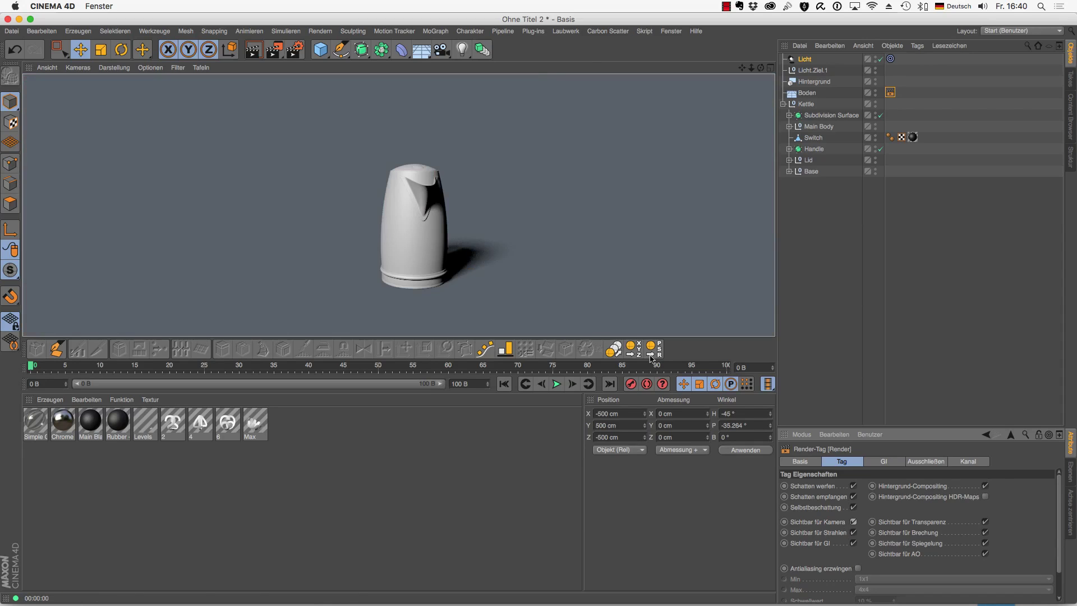
# Step: Select the Kettle group, zoom and orbit around it, and quick-render to see its shadow
pyautogui.scroll(-3, 564, 191)
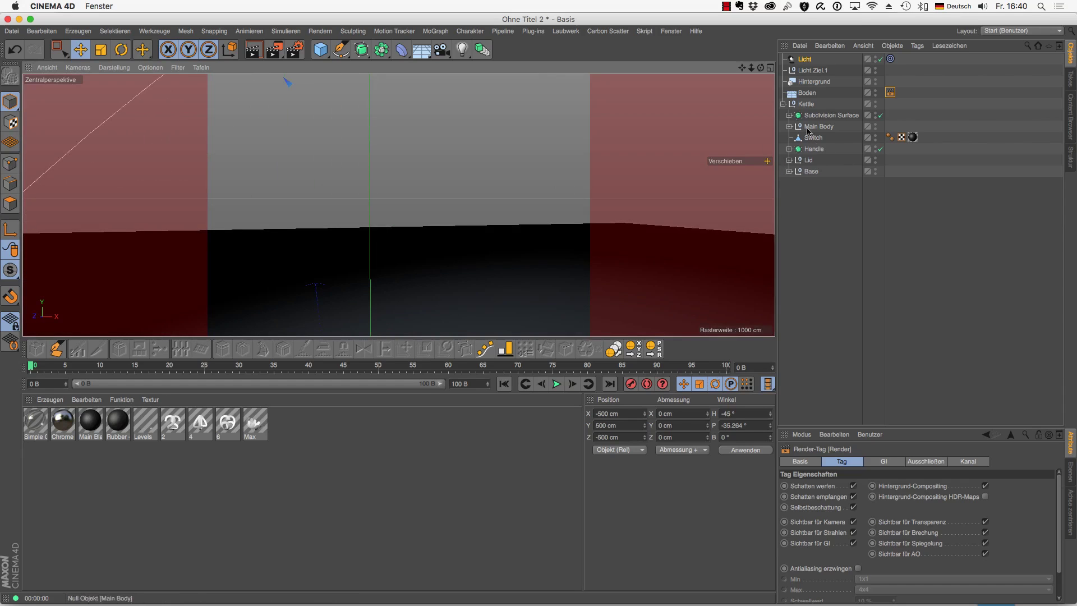
pyautogui.click(806, 104)
pyautogui.scroll(-5, 506, 202)
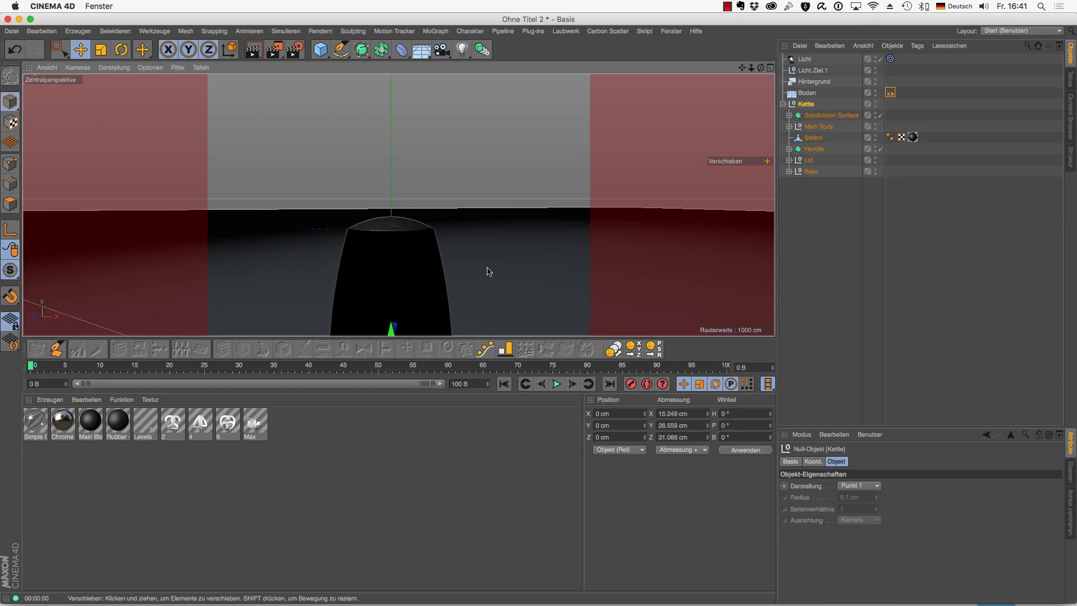
pyautogui.scroll(-3, 488, 269)
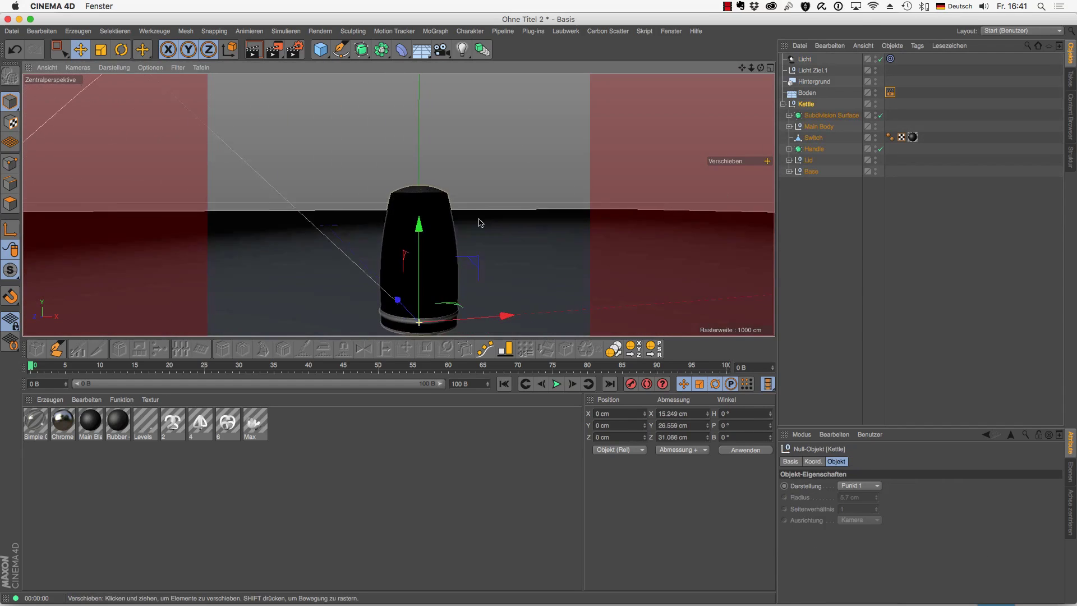
pyautogui.keyDown('alt'); pyautogui.moveTo(511, 266); pyautogui.dragTo(434, 264); pyautogui.keyUp('alt')
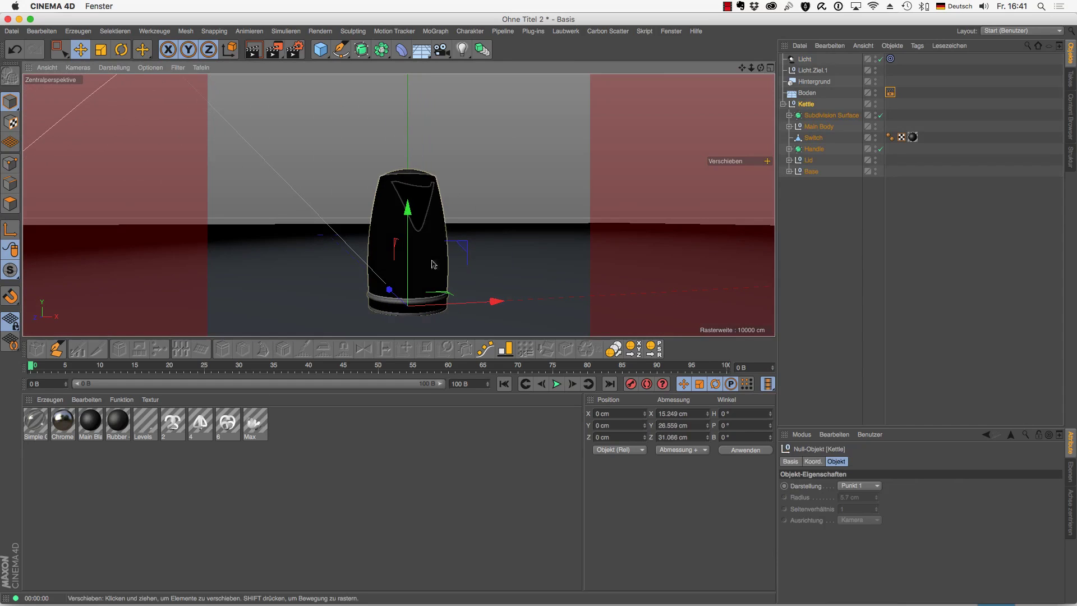
pyautogui.hotkey('ctrl', 'r')
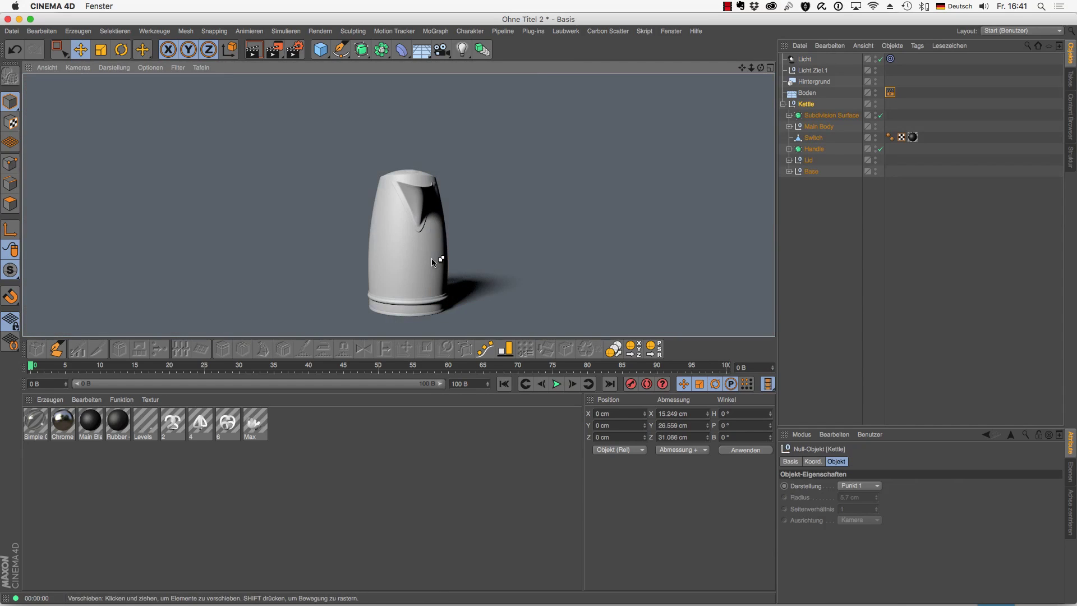
pyautogui.moveTo(601, 267)
pyautogui.keyDown('alt'); pyautogui.mouseDown()
pyautogui.moveTo(648, 252)
pyautogui.moveTo(586, 260)
pyautogui.mouseUp(); pyautogui.keyUp('alt')
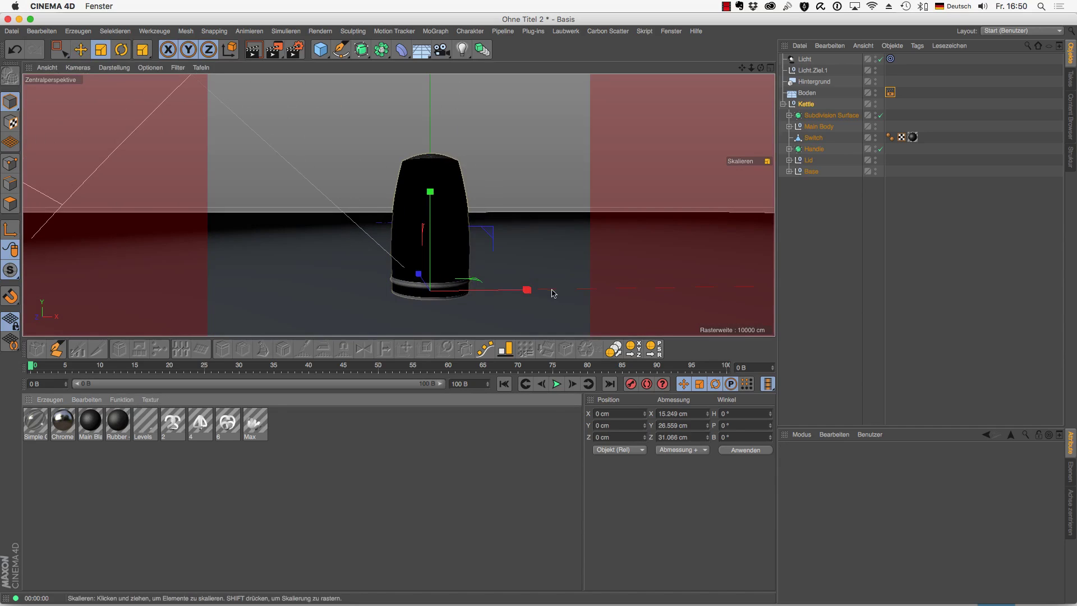
# Step: Create a material named Bodenspiegelung and add it to the Einziges Material Materialien list
pyautogui.click(295, 51)
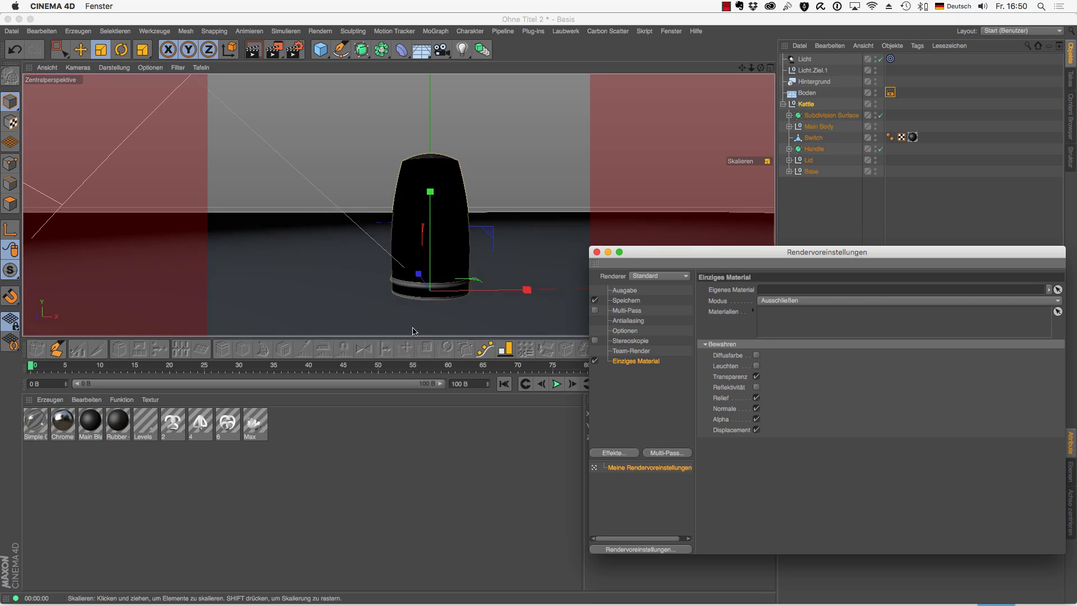
pyautogui.doubleClick(56, 454)
pyautogui.doubleClick(44, 420)
pyautogui.write('Bodenspie')
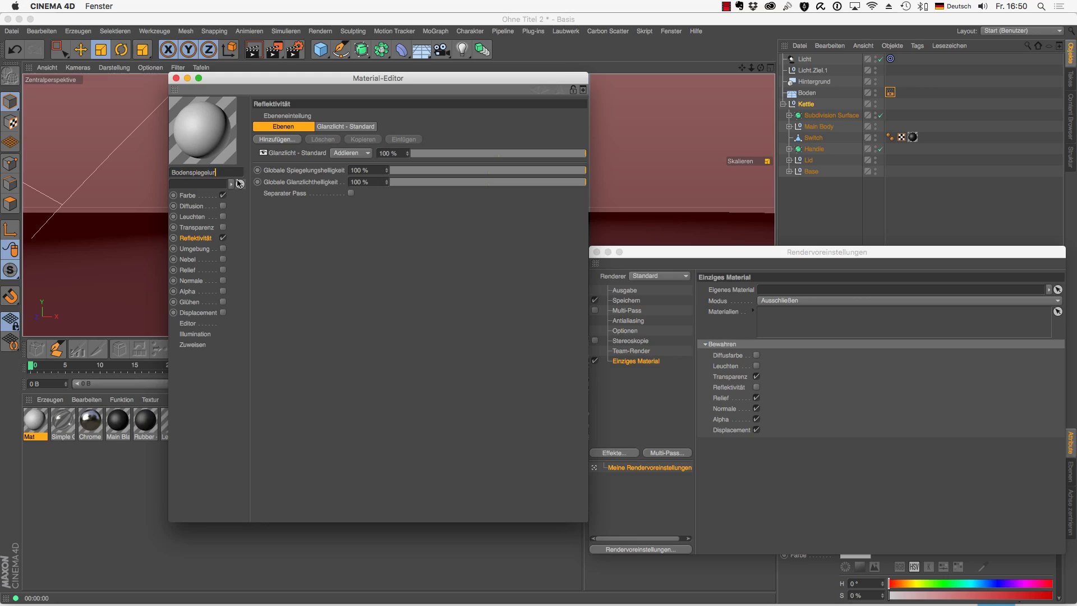
pyautogui.write('gelun')
pyautogui.press('Return')
pyautogui.click(175, 78)
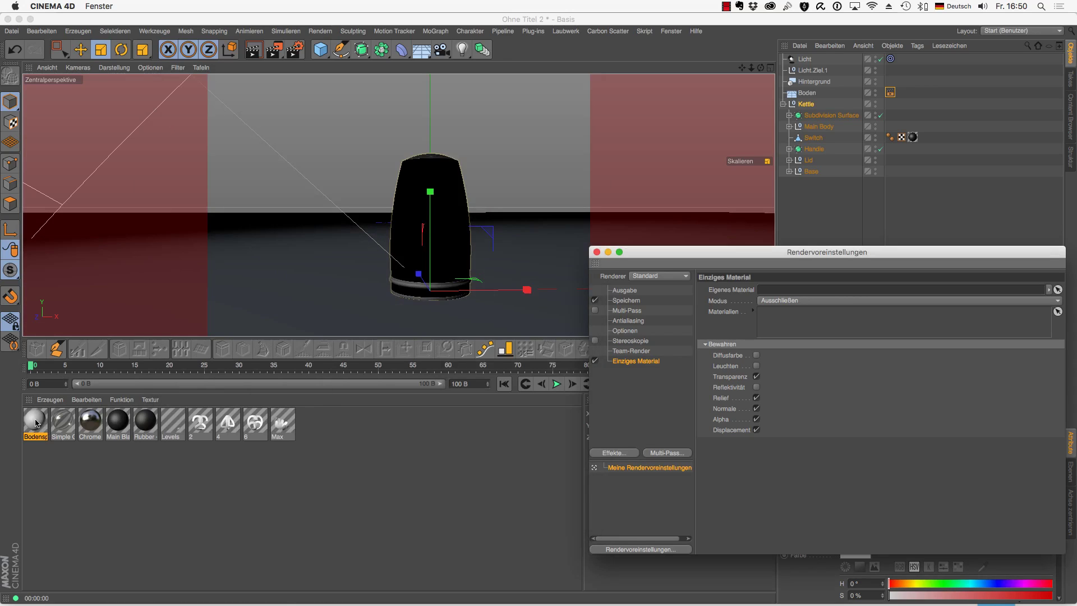
pyautogui.moveTo(35, 424); pyautogui.dragTo(792, 319)
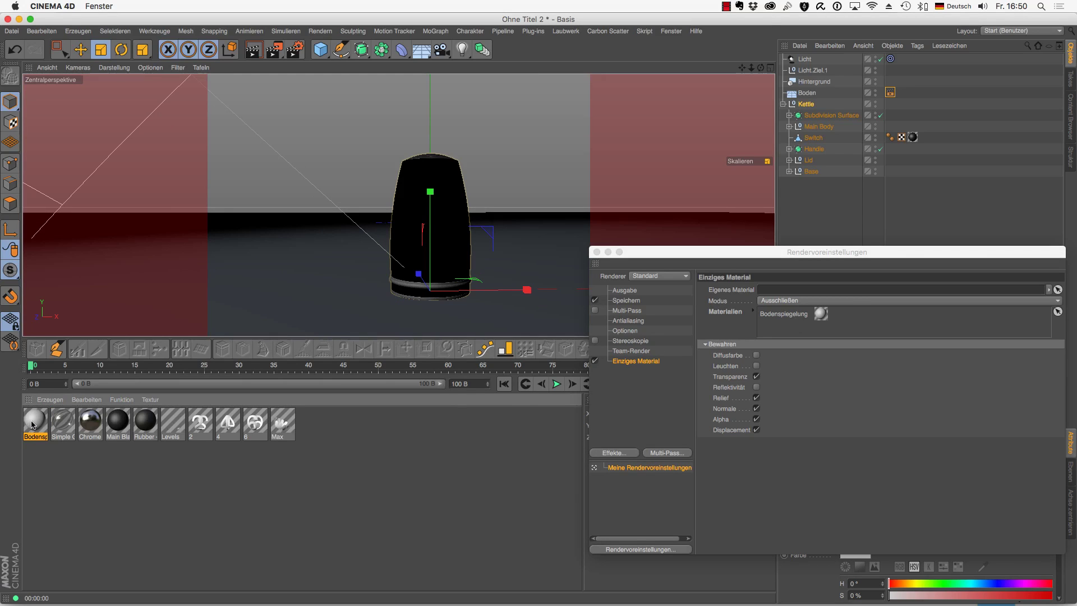
# Step: Apply Bodenspiegelung to Boden and replace its default specular with a Beckmann reflection layer
pyautogui.moveTo(32, 424); pyautogui.dragTo(806, 95)
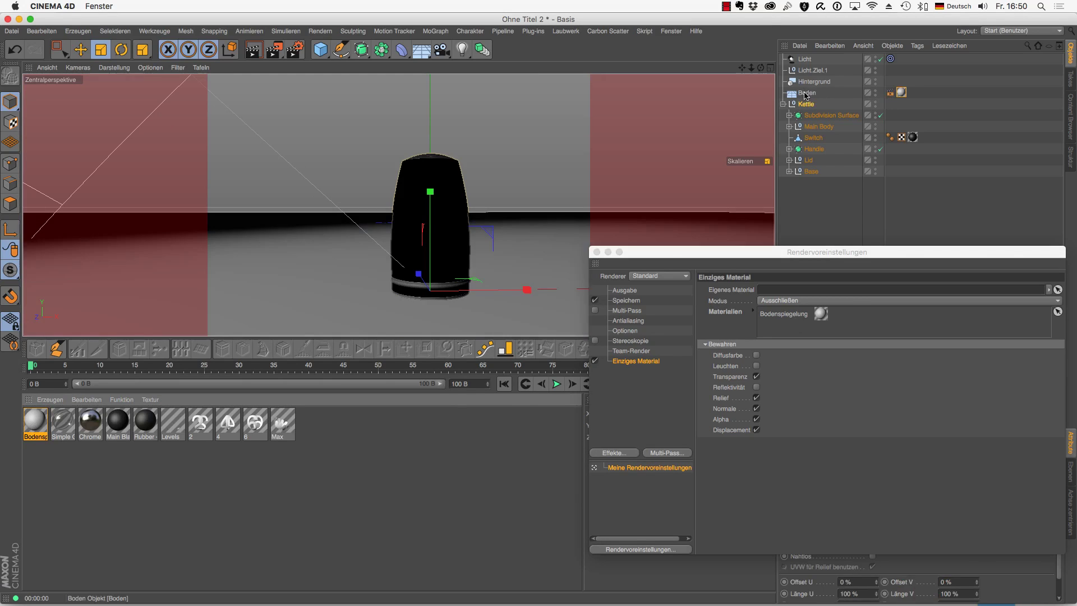
pyautogui.doubleClick(35, 422)
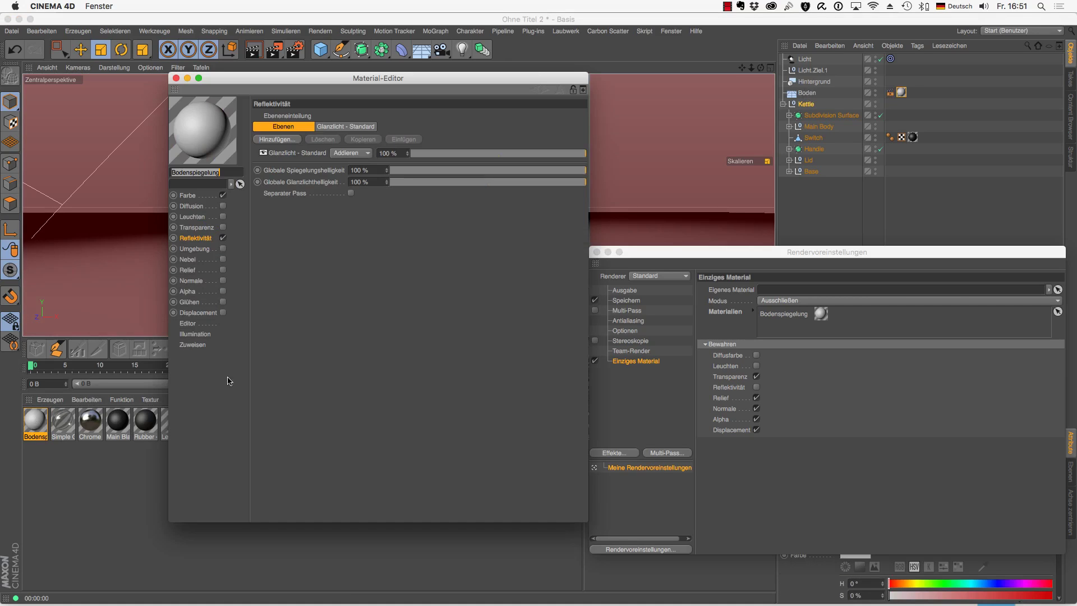
pyautogui.click(293, 152)
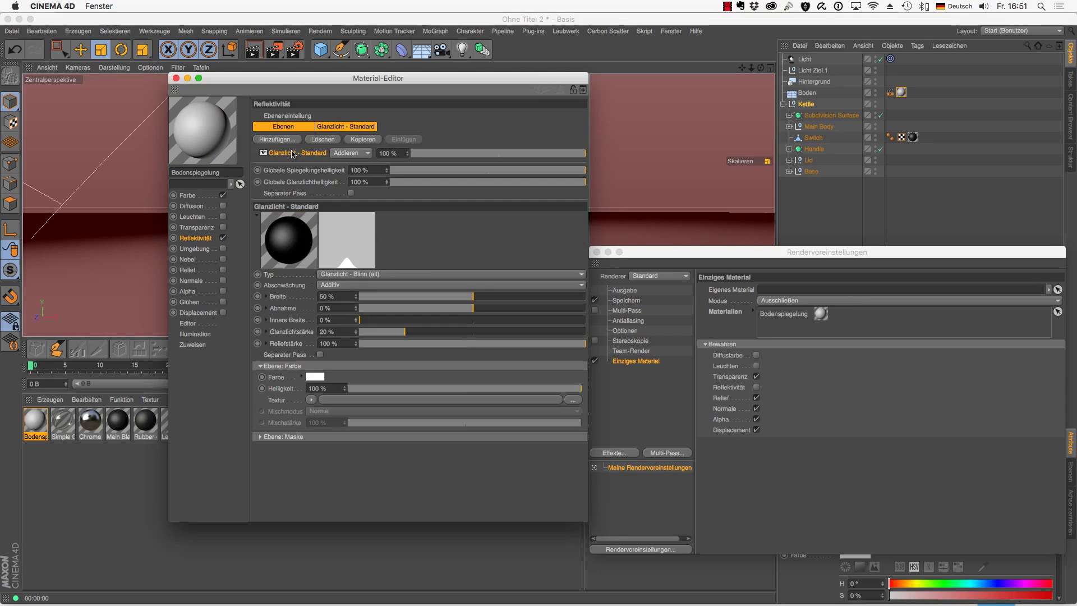
pyautogui.press('Delete')
pyautogui.click(290, 140)
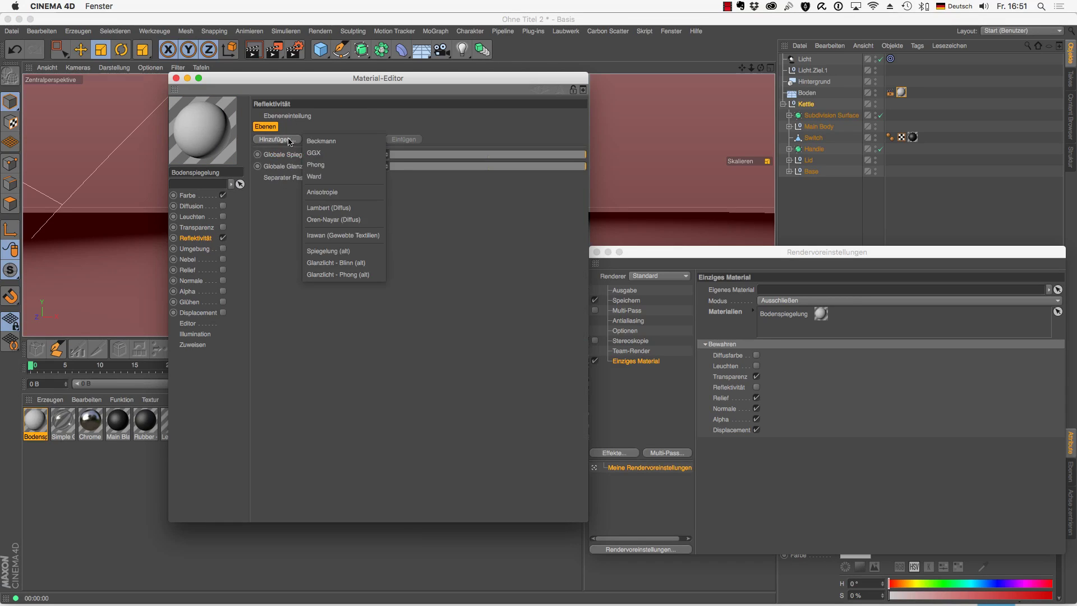
pyautogui.click(331, 141)
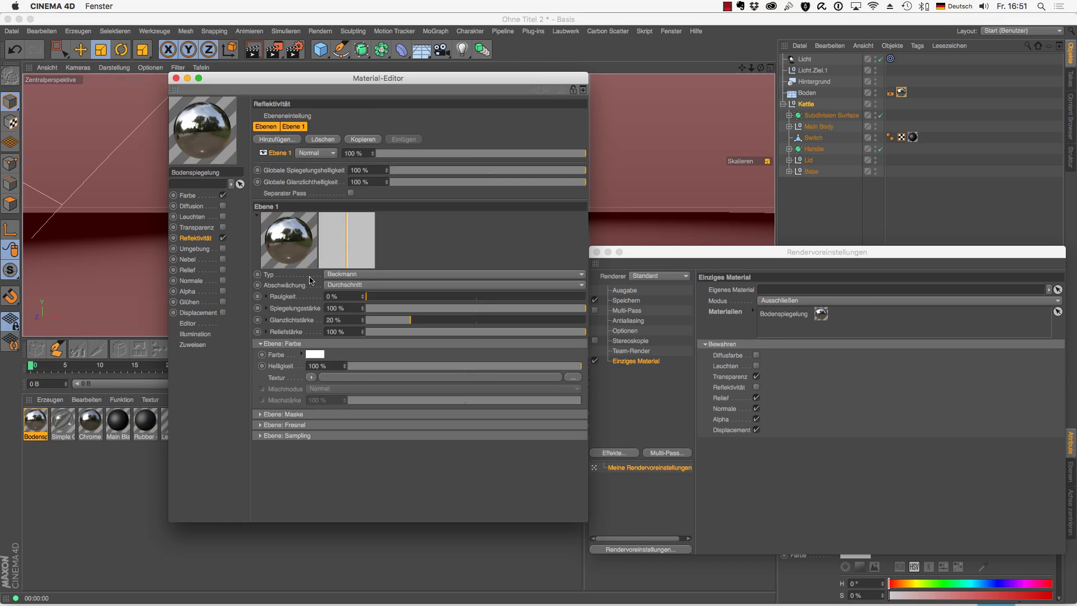
# Step: Try the Phong type, keep Beckmann, and set the layer roughness to 50 %
pyautogui.click(347, 275)
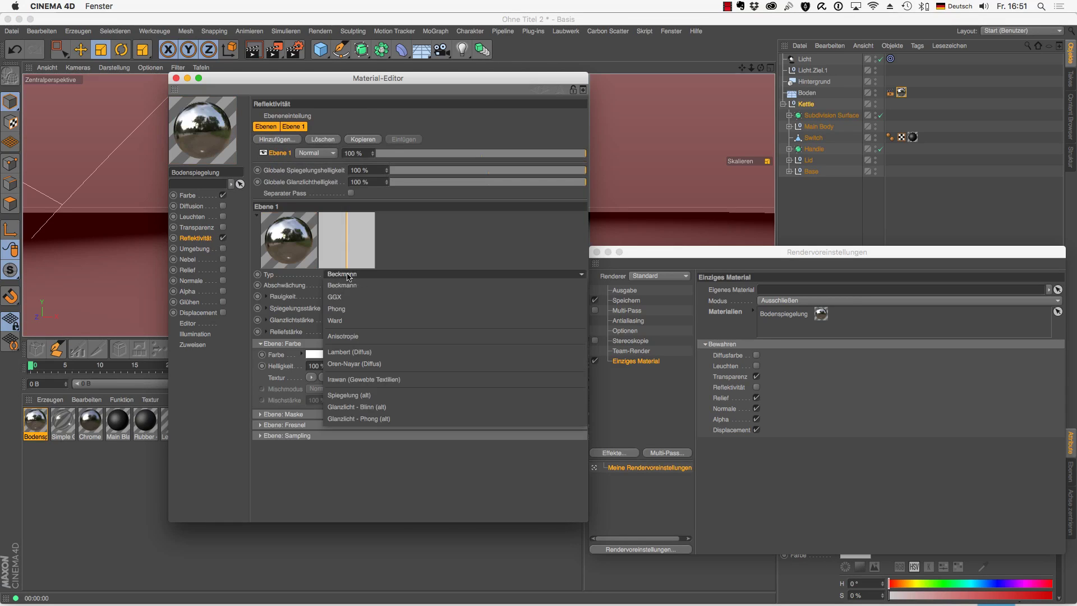
pyautogui.click(361, 309)
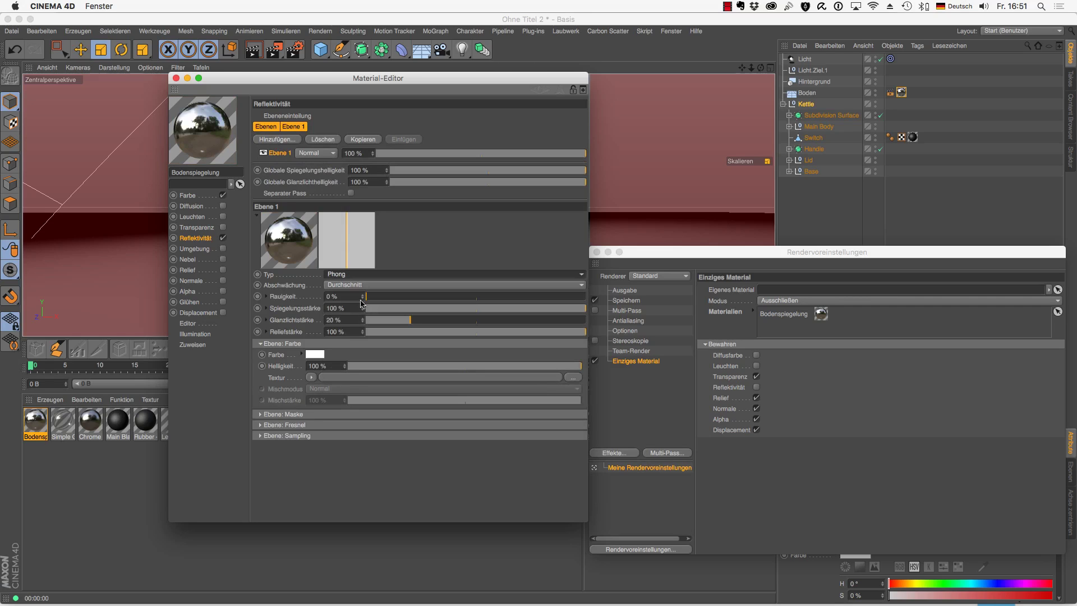
pyautogui.click(362, 275)
pyautogui.click(359, 286)
pyautogui.click(355, 275)
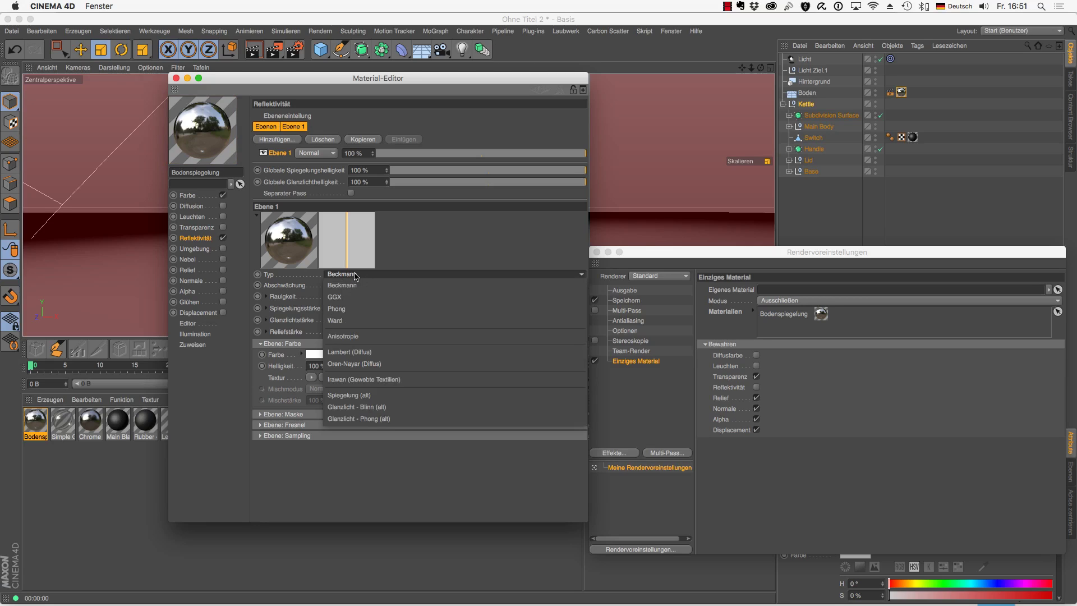
pyautogui.click(355, 275)
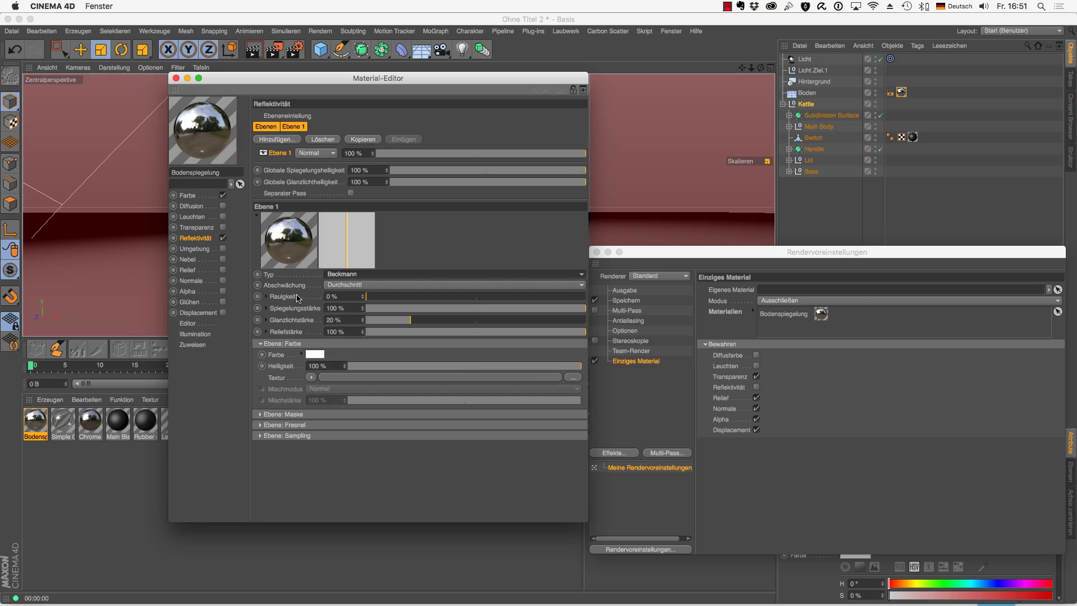
pyautogui.click(358, 275)
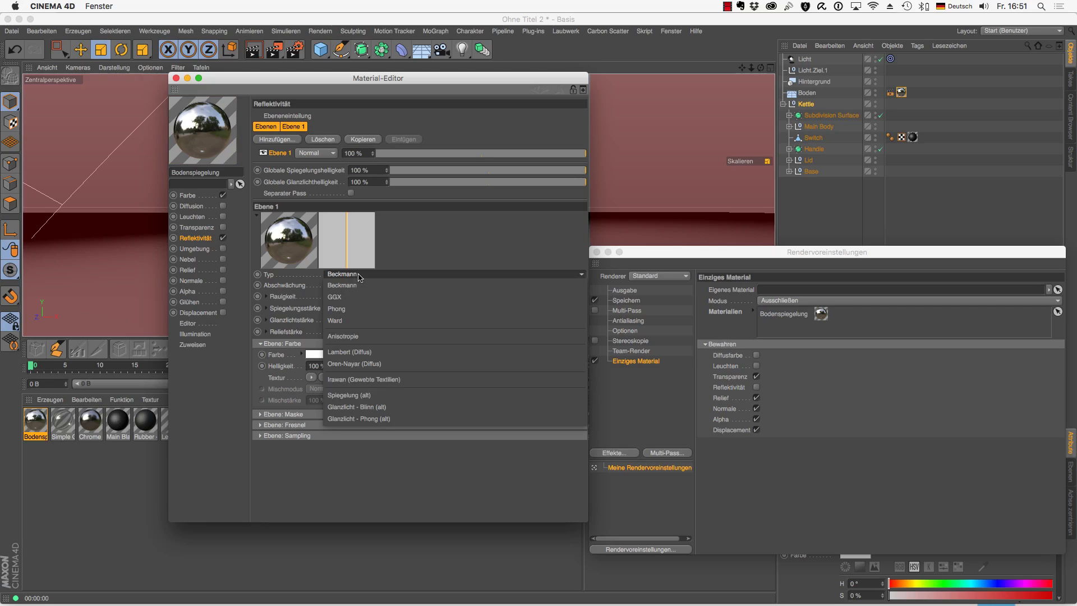
pyautogui.click(346, 275)
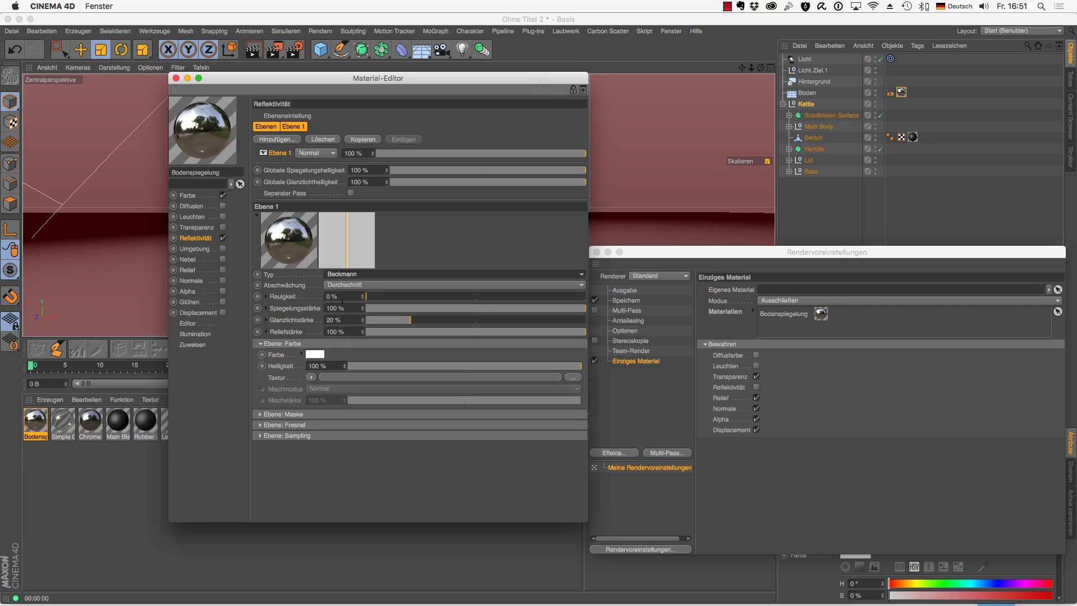
pyautogui.doubleClick(345, 296)
pyautogui.write('5')
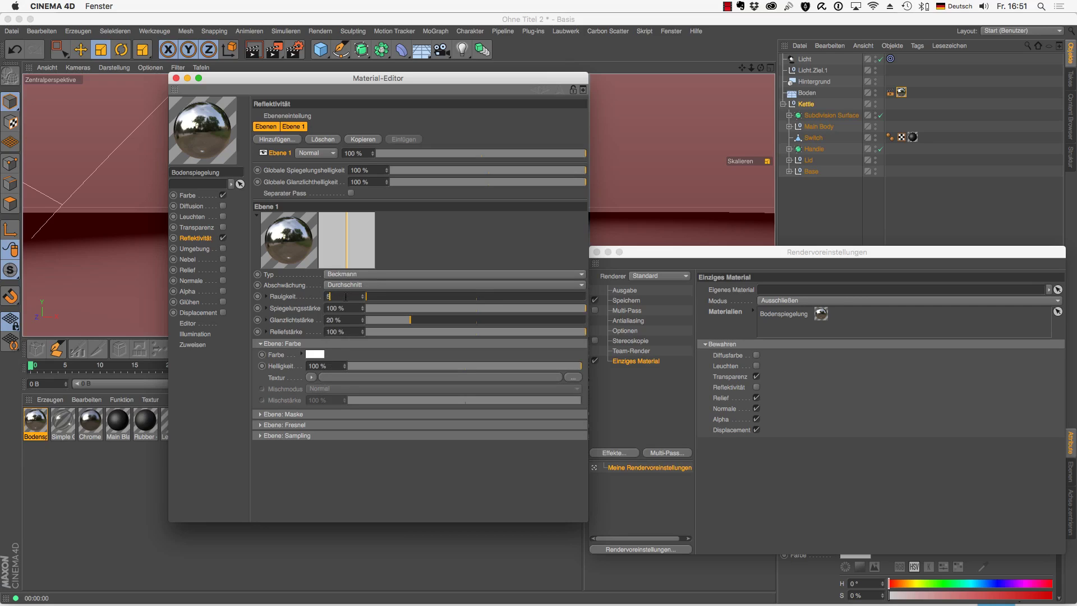
pyautogui.write('0')
pyautogui.press('Return')
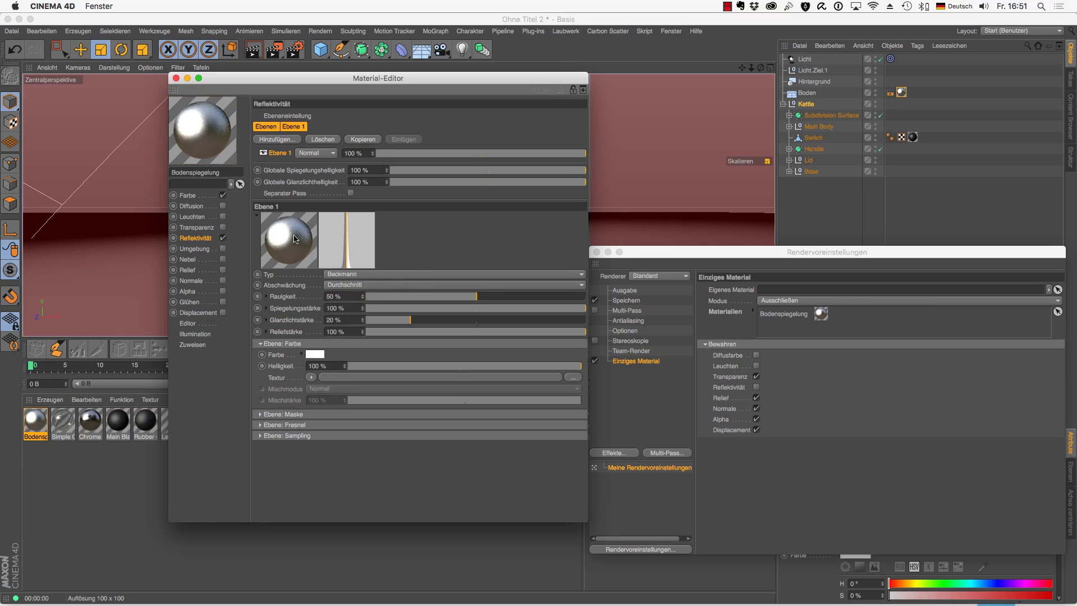
# Step: Cycle the reflection layer type through GGX, Phong and Ward
pyautogui.click(397, 274)
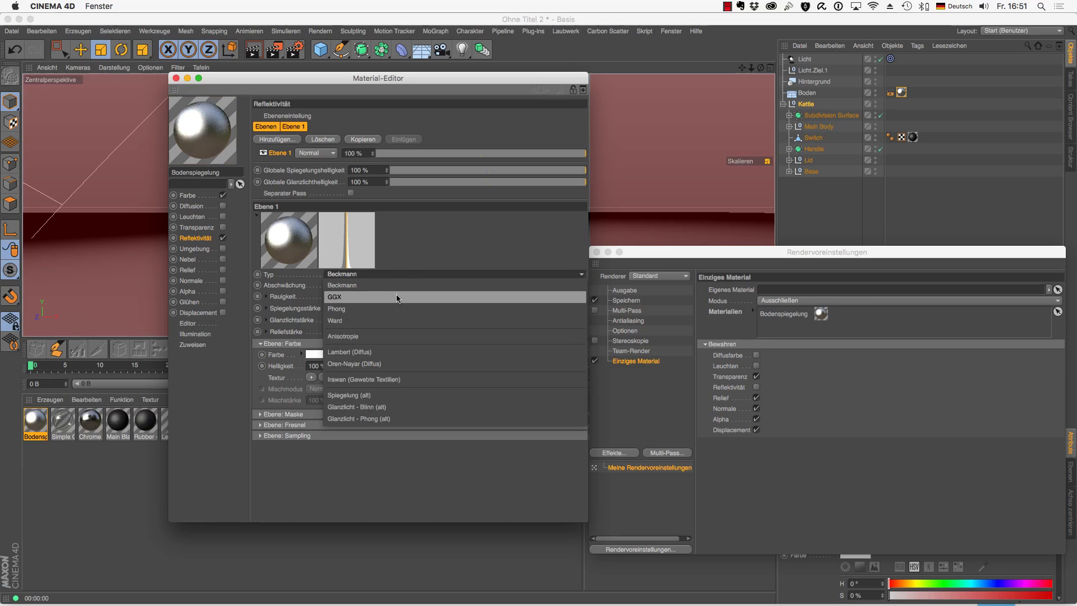
pyautogui.click(397, 299)
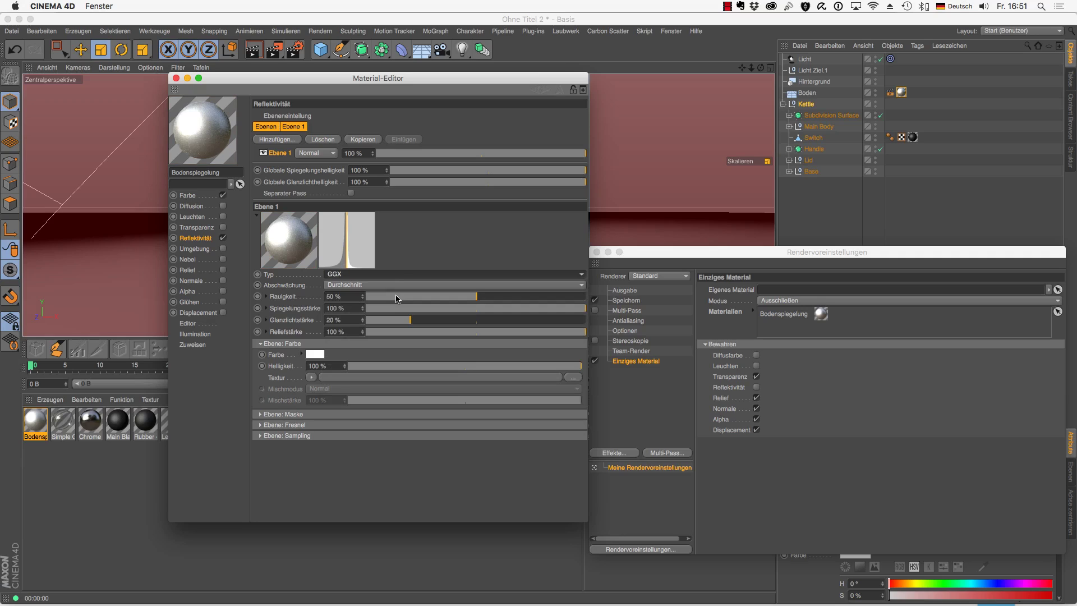
pyautogui.click(393, 274)
pyautogui.click(391, 308)
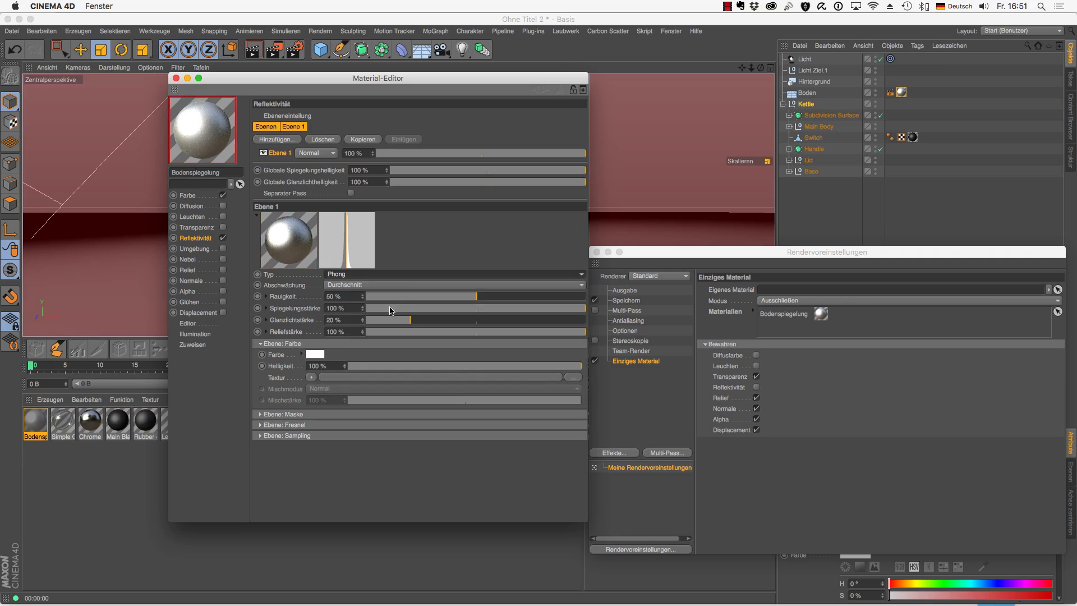
pyautogui.click(399, 275)
pyautogui.click(391, 322)
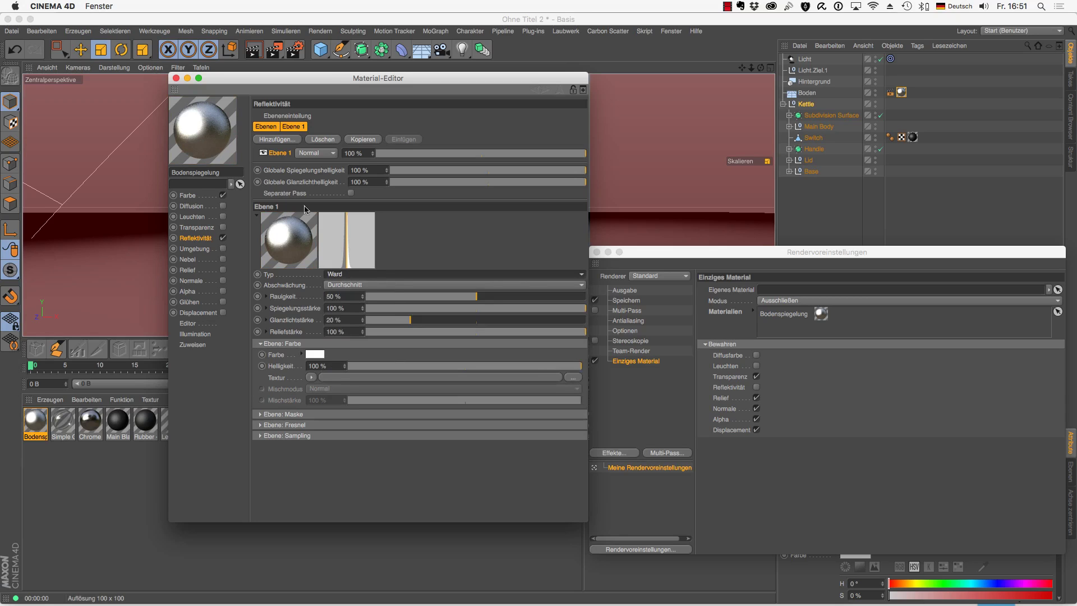
# Step: Set Rauigkeit and Glanzlichtstärke to 0 % and return the layer type to Beckmann
pyautogui.moveTo(329, 79)
pyautogui.mouseDown()
pyautogui.moveTo(694, 80)
pyautogui.moveTo(684, 78)
pyautogui.mouseUp()
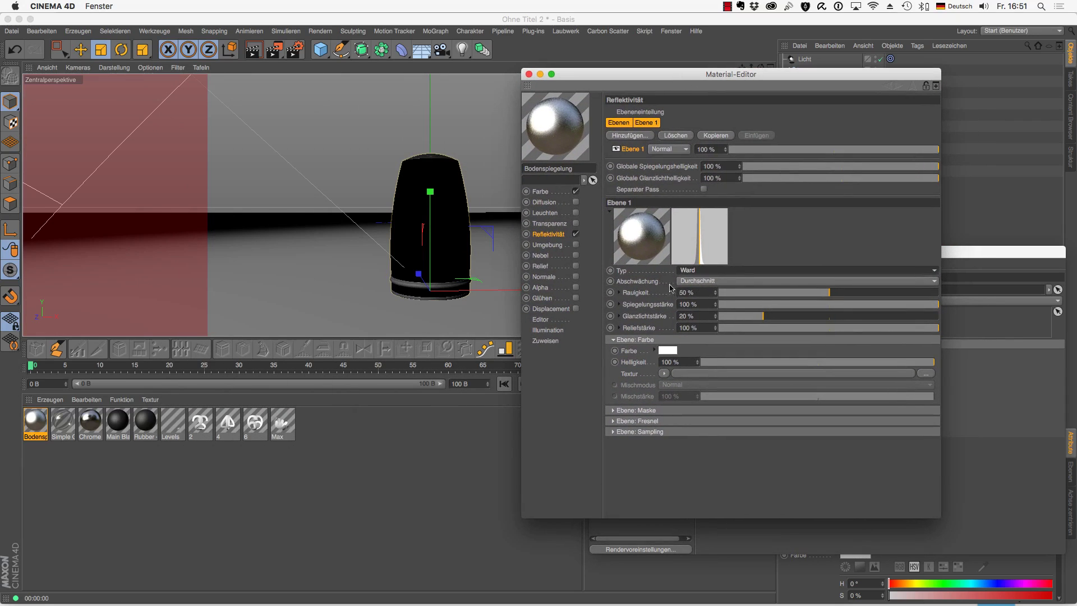
pyautogui.moveTo(735, 293); pyautogui.dragTo(634, 301)
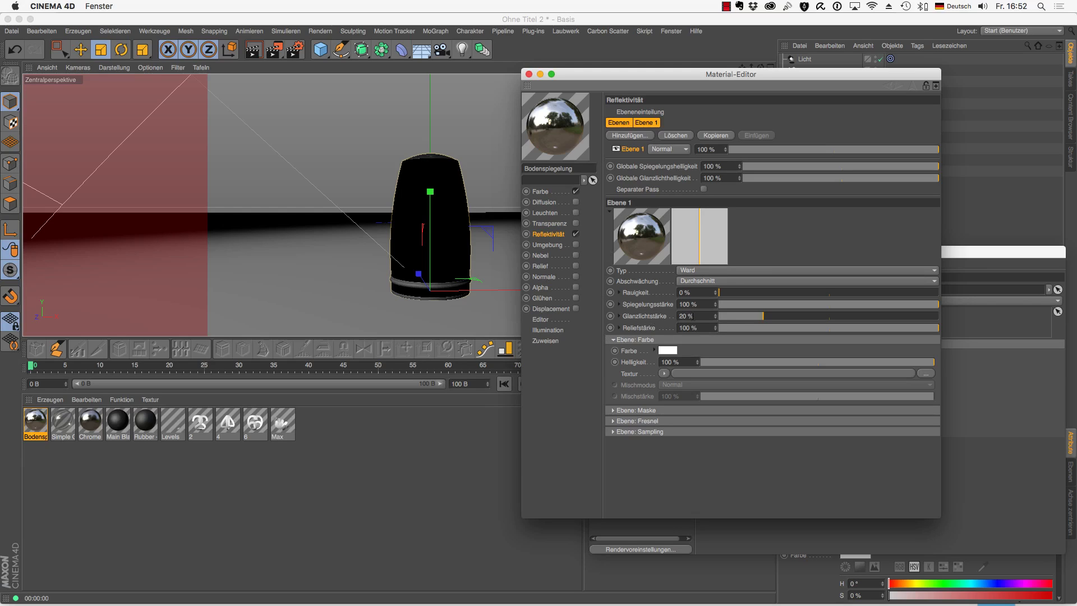
pyautogui.moveTo(759, 317); pyautogui.dragTo(715, 317)
pyautogui.click(613, 340)
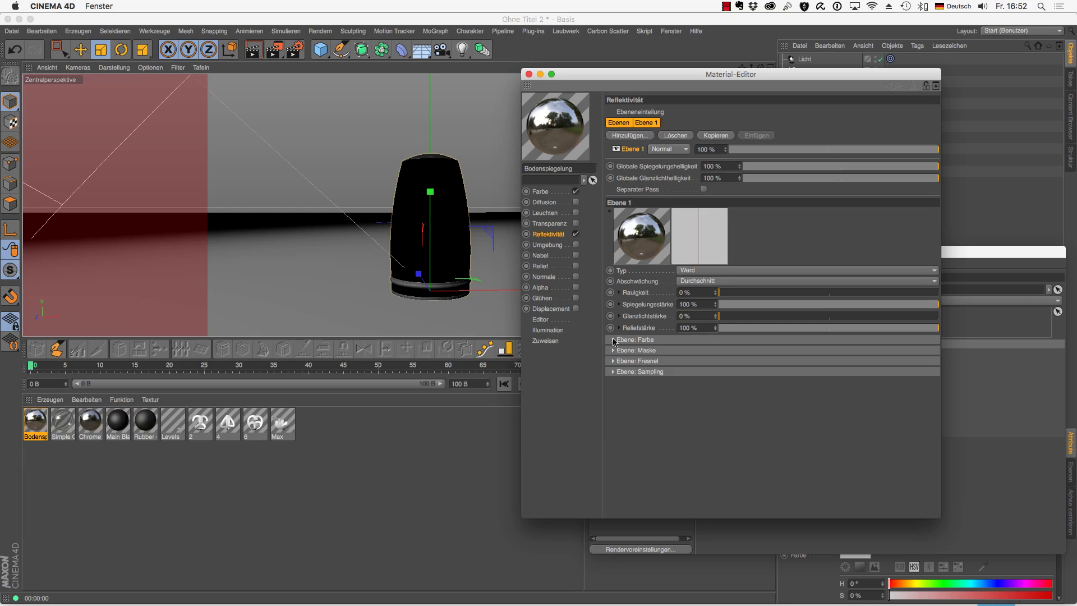
pyautogui.moveTo(556, 78); pyautogui.dragTo(630, 203)
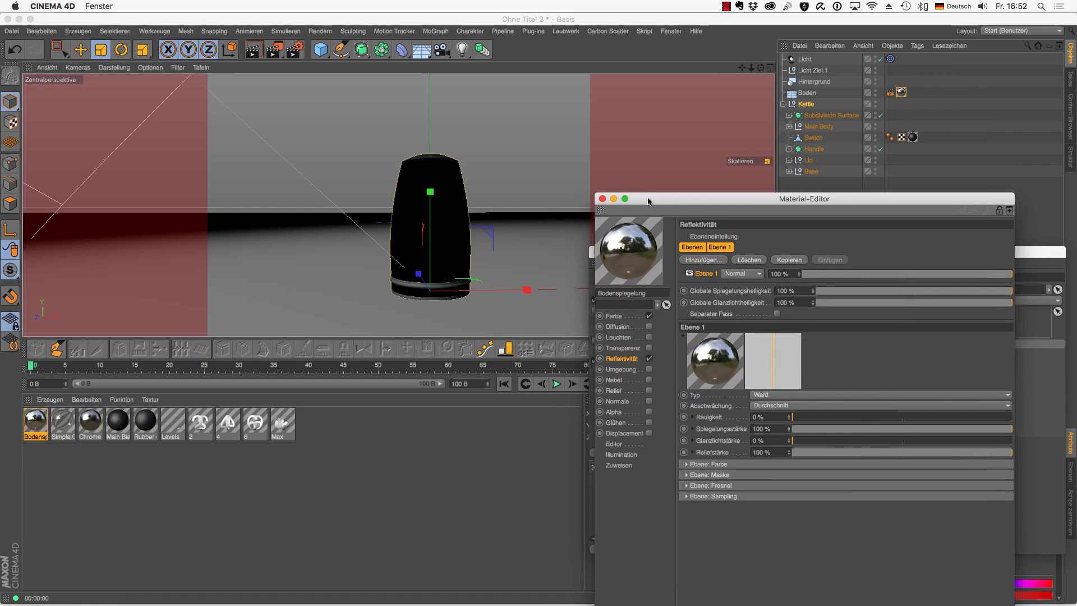
pyautogui.click(764, 394)
pyautogui.click(768, 404)
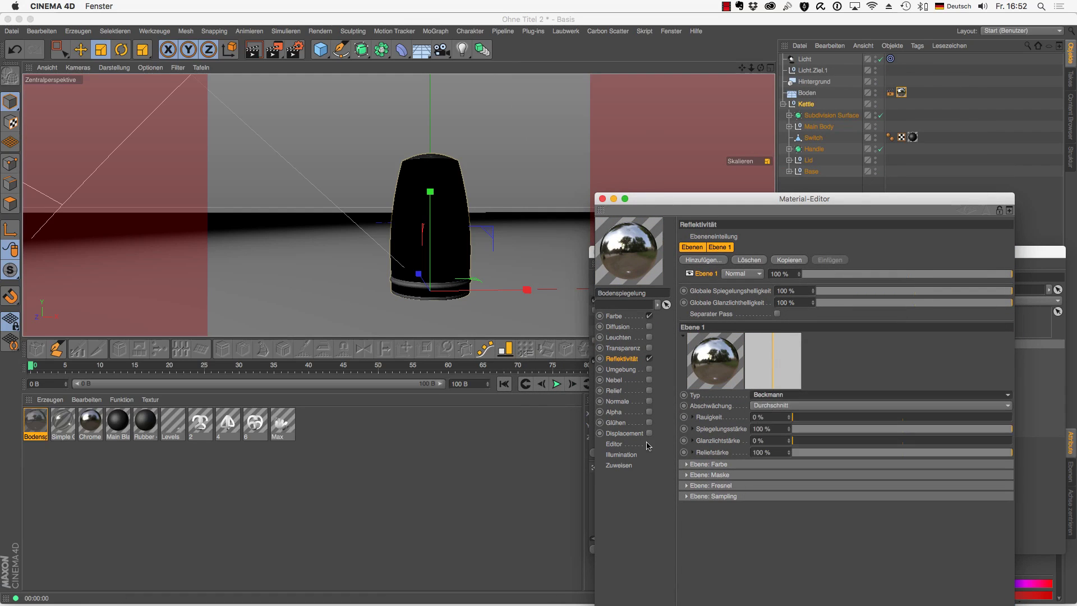
pyautogui.click(602, 198)
# Step: Disable Einziges Material and render the viewport showing the kettle's soft shadow on the floor
pyautogui.click(258, 54)
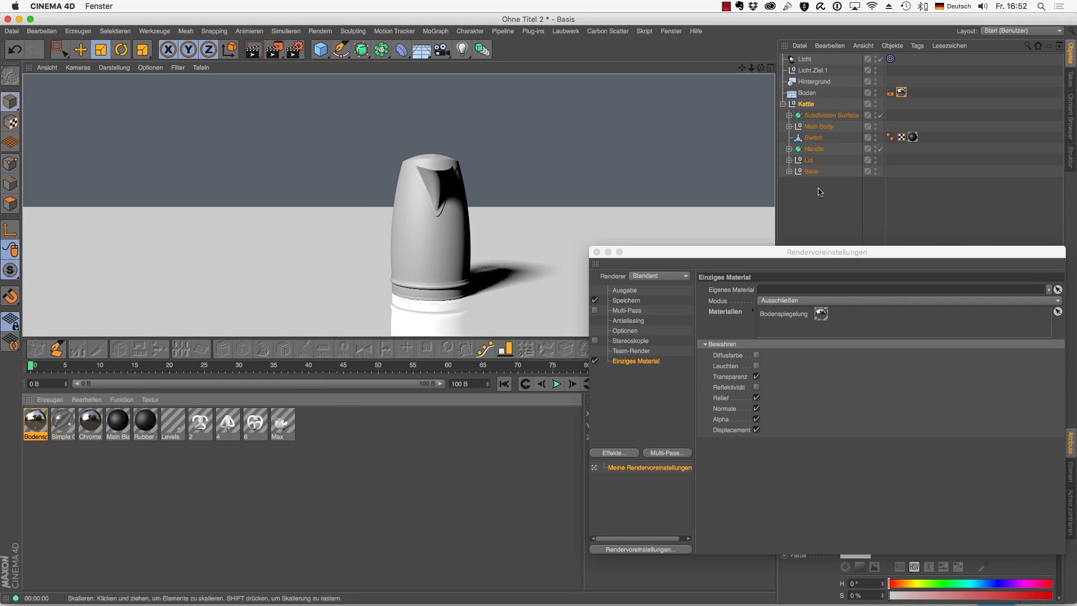
pyautogui.click(595, 361)
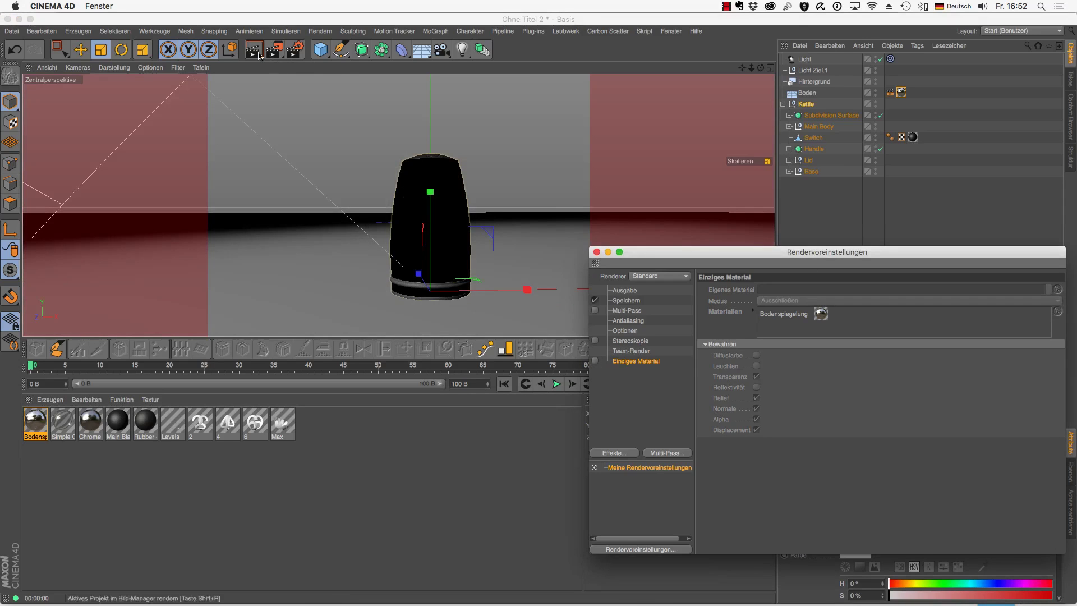
pyautogui.click(258, 55)
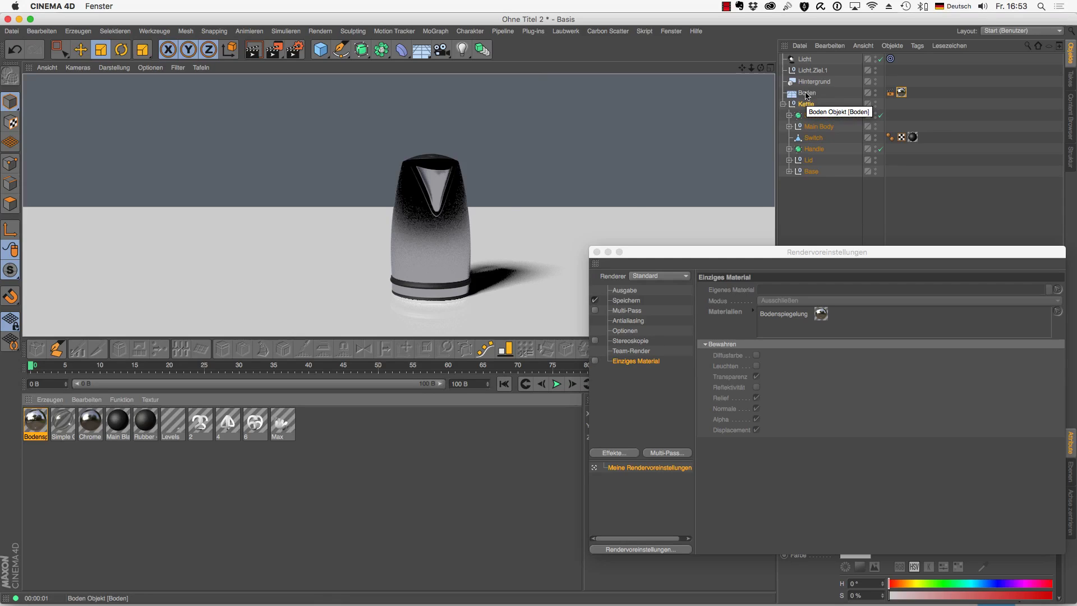
# Step: Hide the Boden floor from renders (red render dot) while keeping it in the editor
pyautogui.click(800, 98)
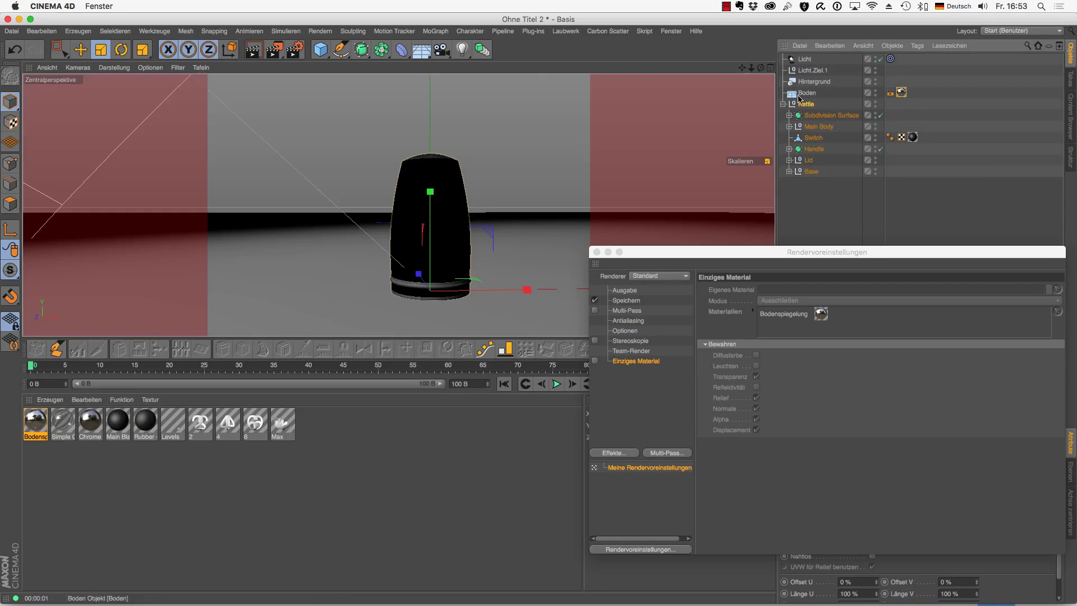
pyautogui.click(807, 93)
pyautogui.click(875, 92)
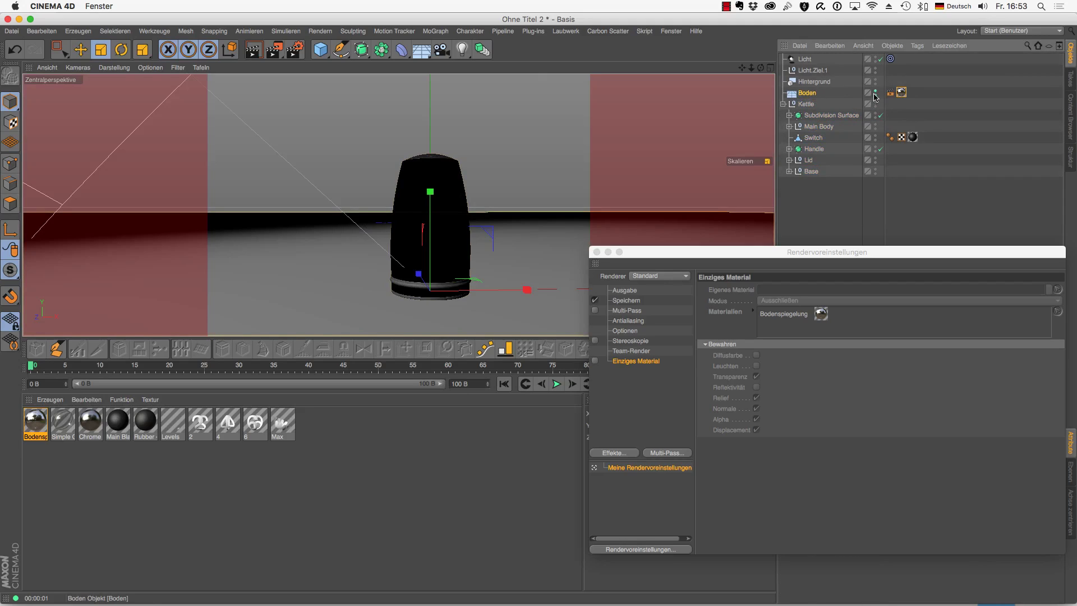
pyautogui.click(783, 104)
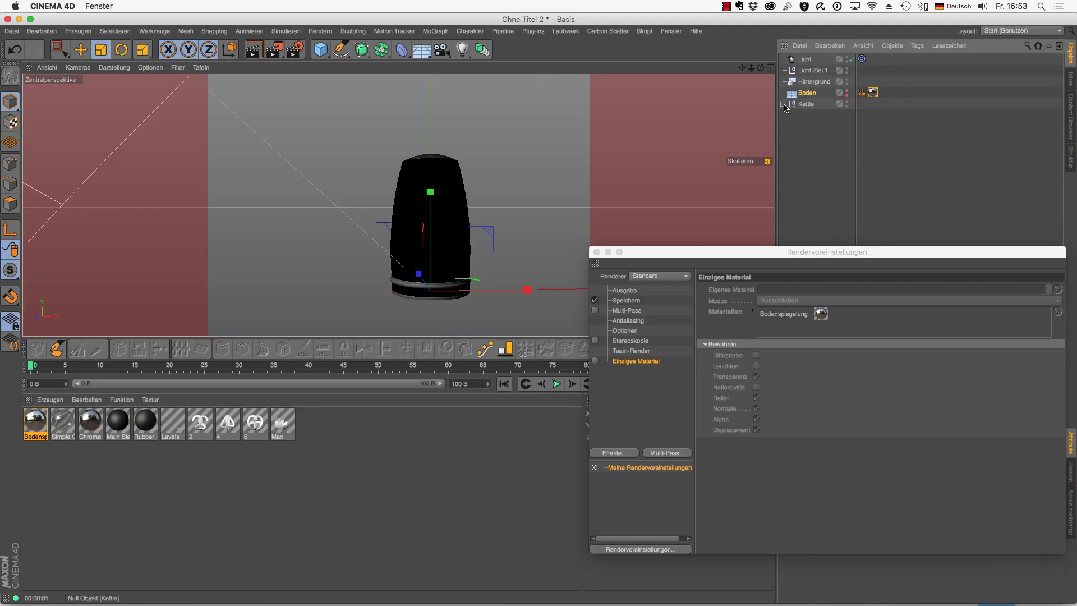
pyautogui.click(847, 91)
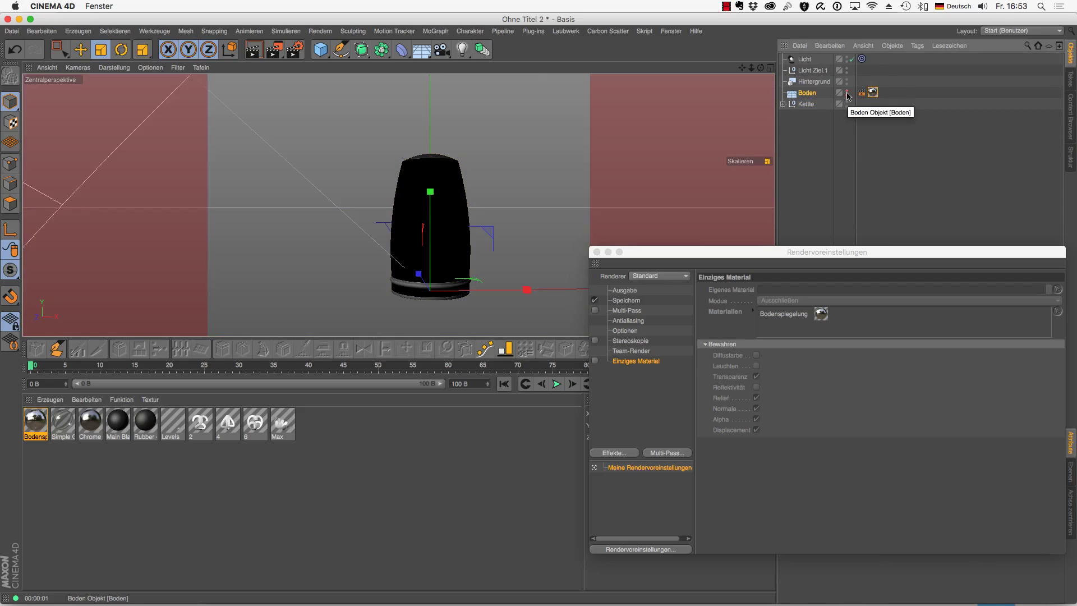
pyautogui.click(847, 94)
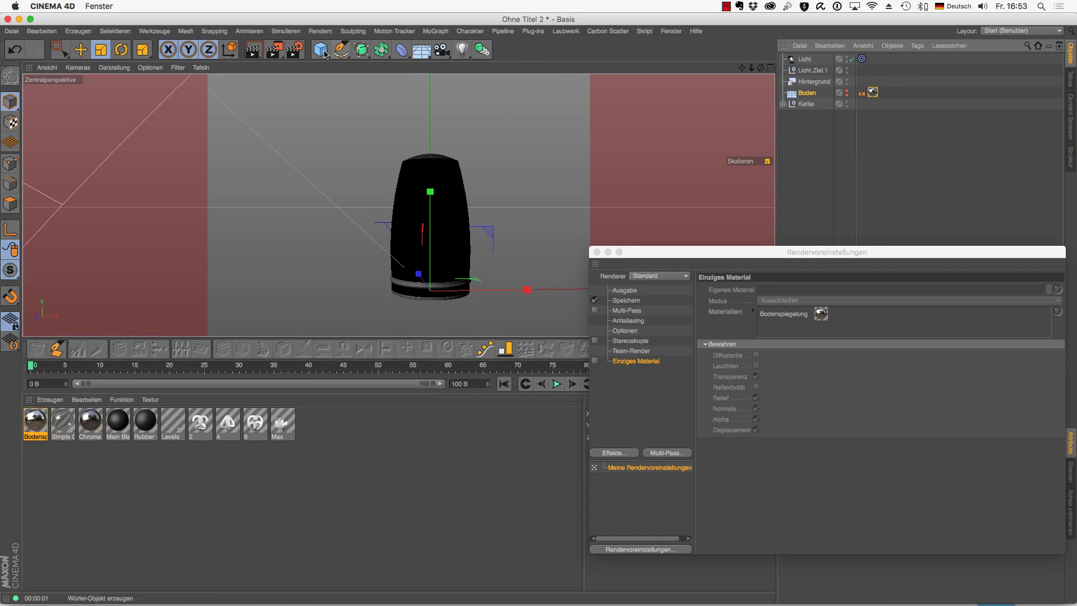
# Step: Add a Disc object under the kettle and scale it to about 54 cm across
pyautogui.moveTo(324, 55); pyautogui.dragTo(363, 85)
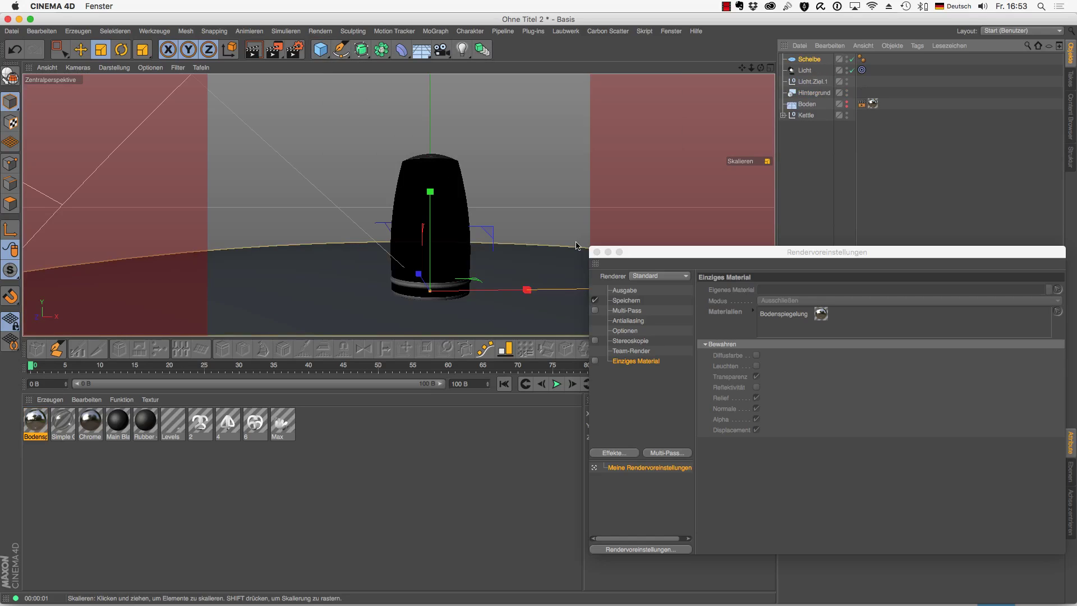
pyautogui.click(596, 252)
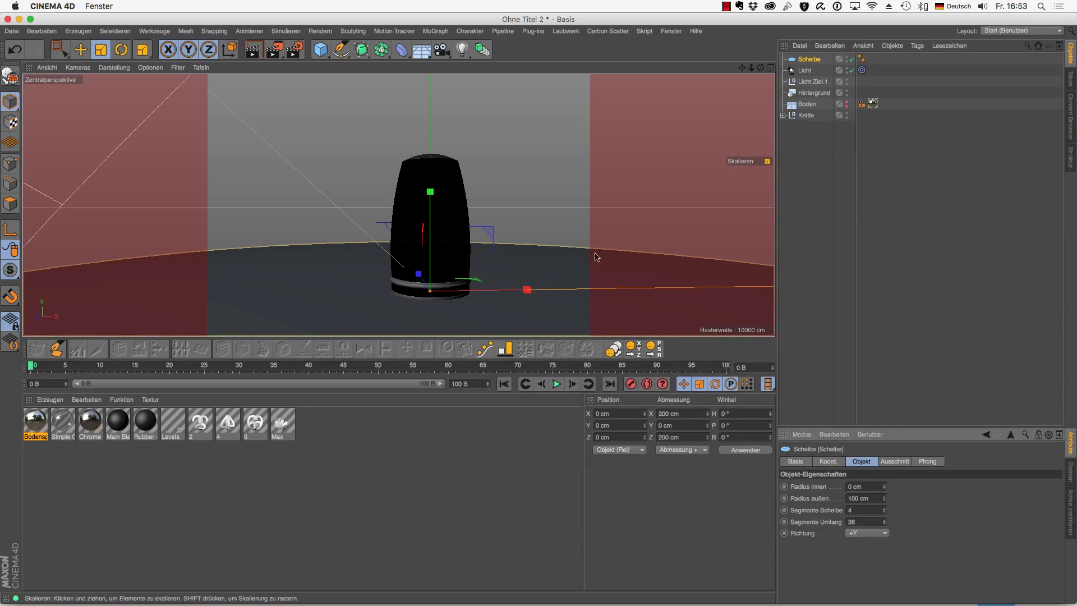
pyautogui.moveTo(583, 247); pyautogui.dragTo(277, 324)
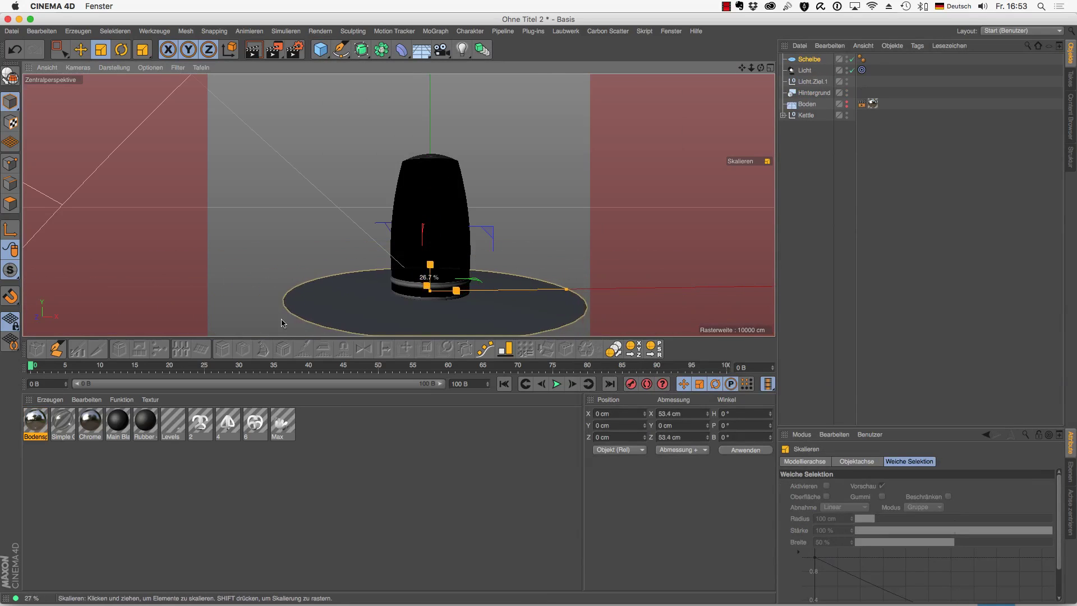
pyautogui.click(295, 50)
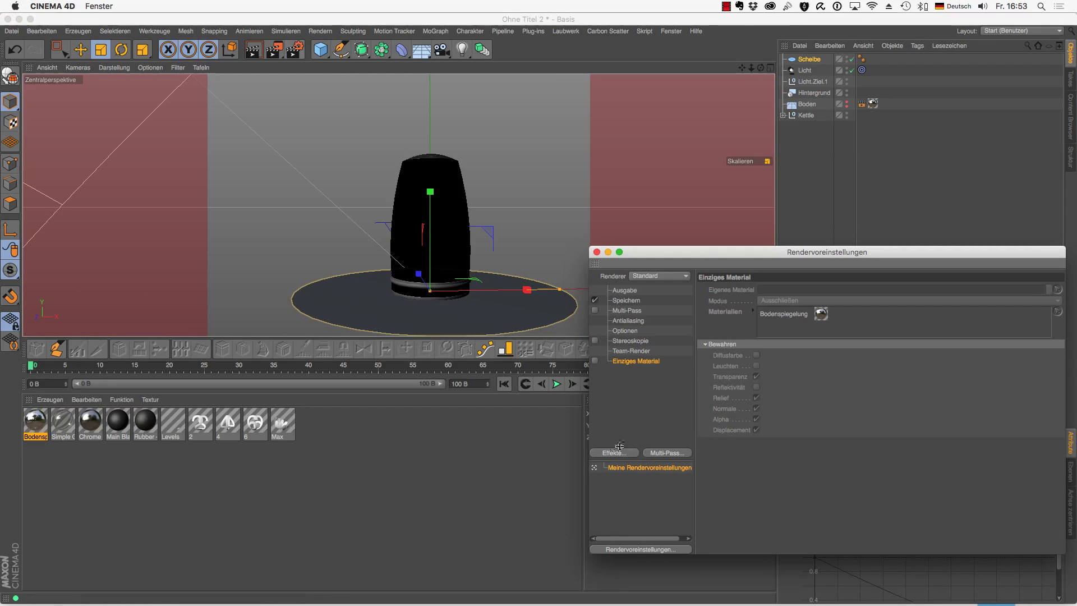
pyautogui.click(594, 360)
pyautogui.click(596, 251)
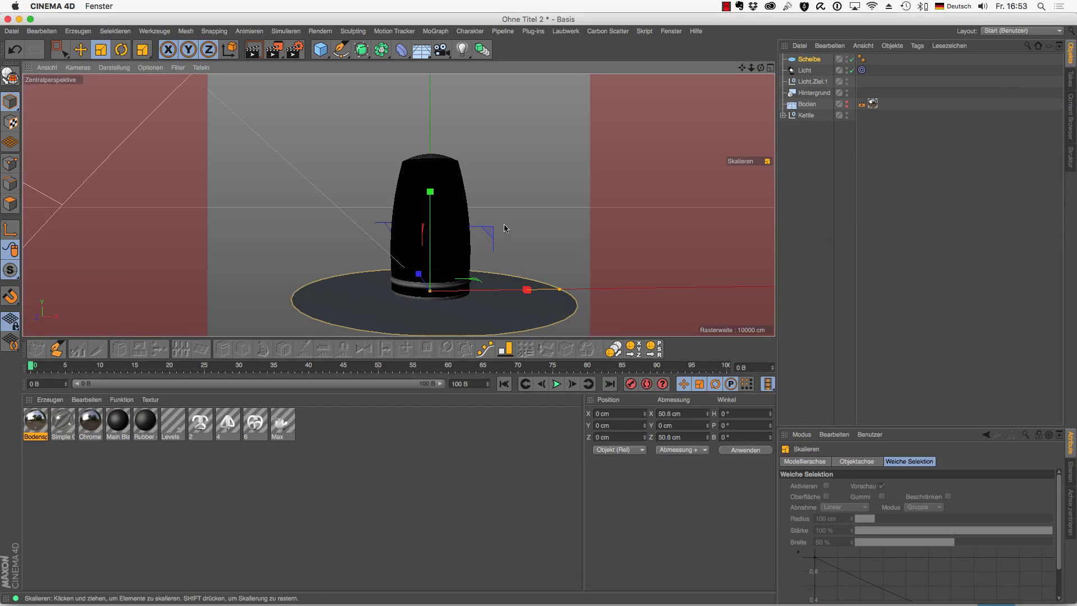
pyautogui.moveTo(508, 227); pyautogui.dragTo(488, 225)
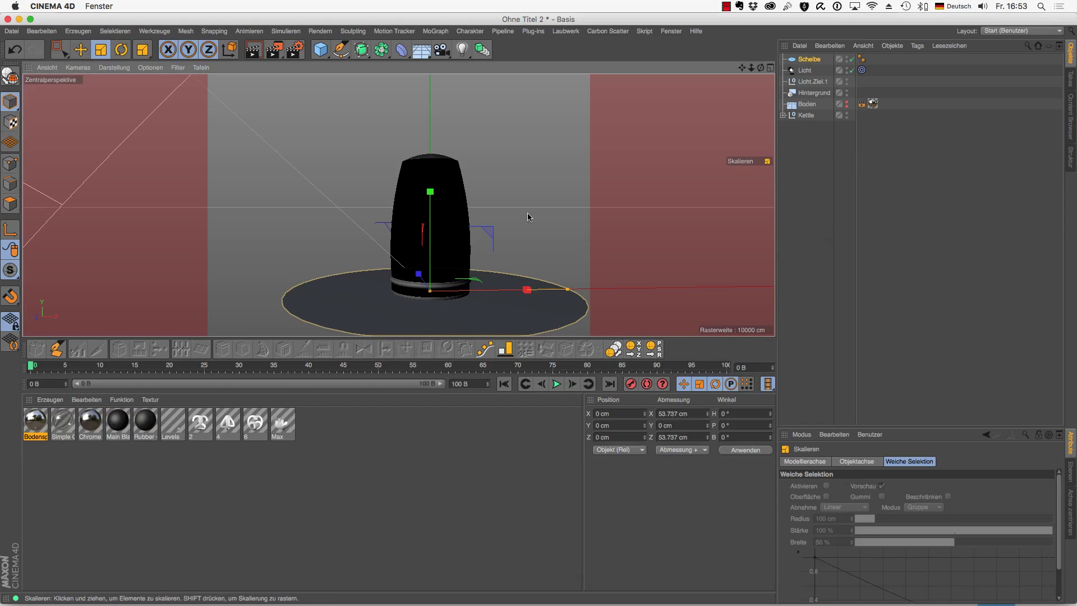
# Step: Apply the Bodenspiegelung material to the disc and render the view to check it
pyautogui.moveTo(39, 421); pyautogui.dragTo(817, 62)
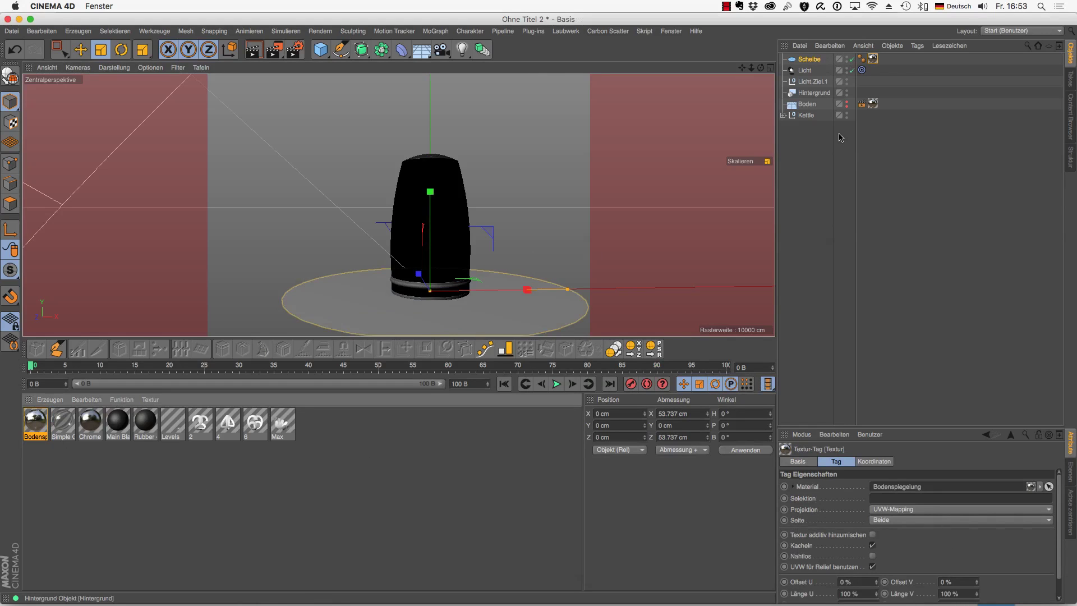
pyautogui.hotkey('ctrl', 'r')
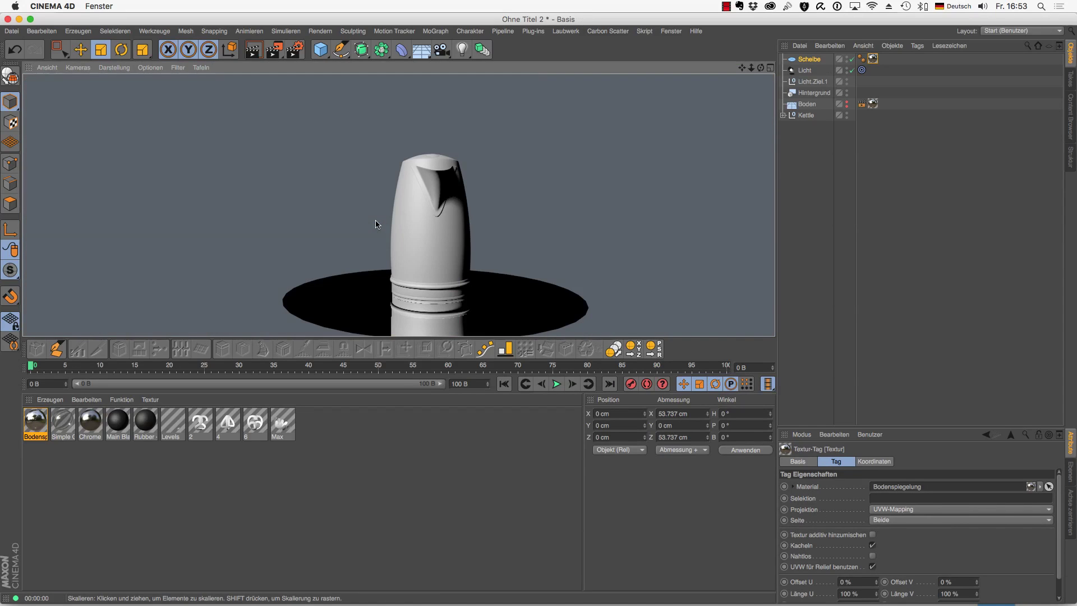
pyautogui.click(517, 306)
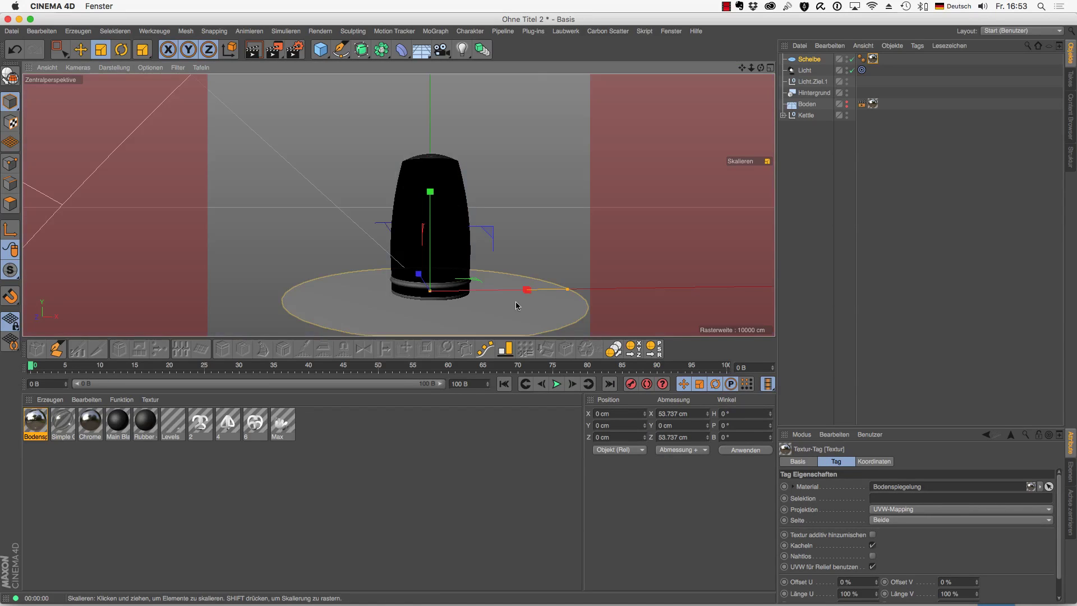
pyautogui.hotkey('ctrl', 'r')
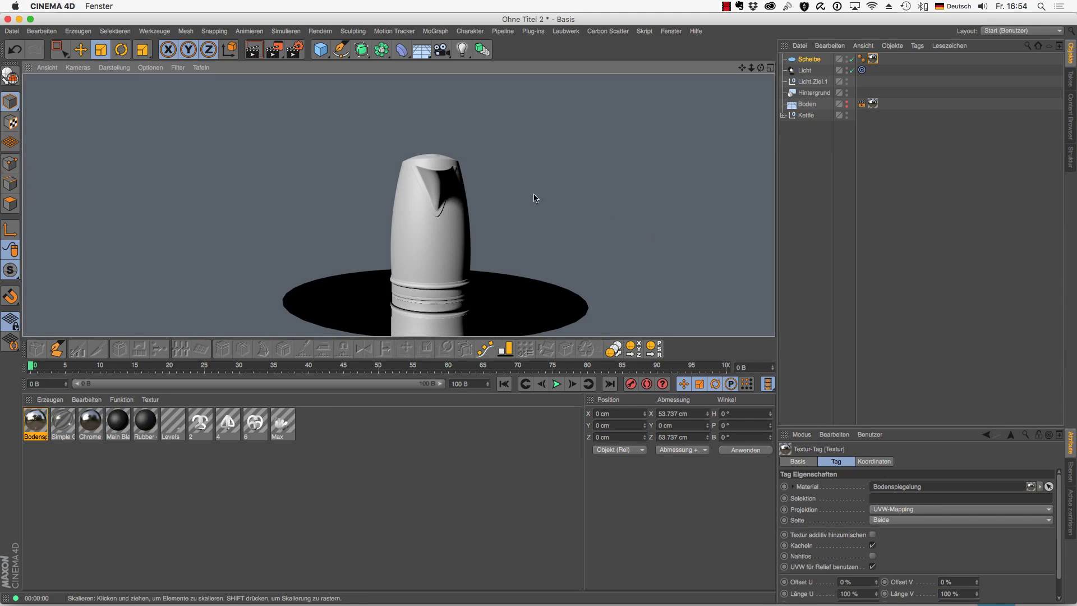
# Step: Enable Bodenspiegelung's Alpha channel with a Farbverlauf gradient texture, render, and open the gradient shader
pyautogui.doubleClick(35, 427)
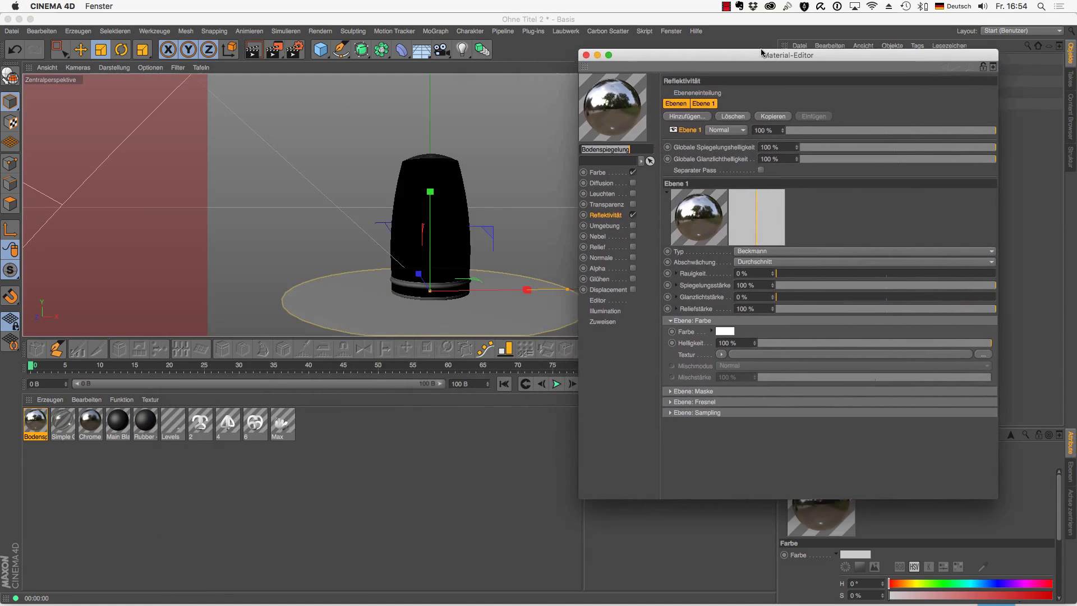
pyautogui.moveTo(346, 78); pyautogui.dragTo(764, 51)
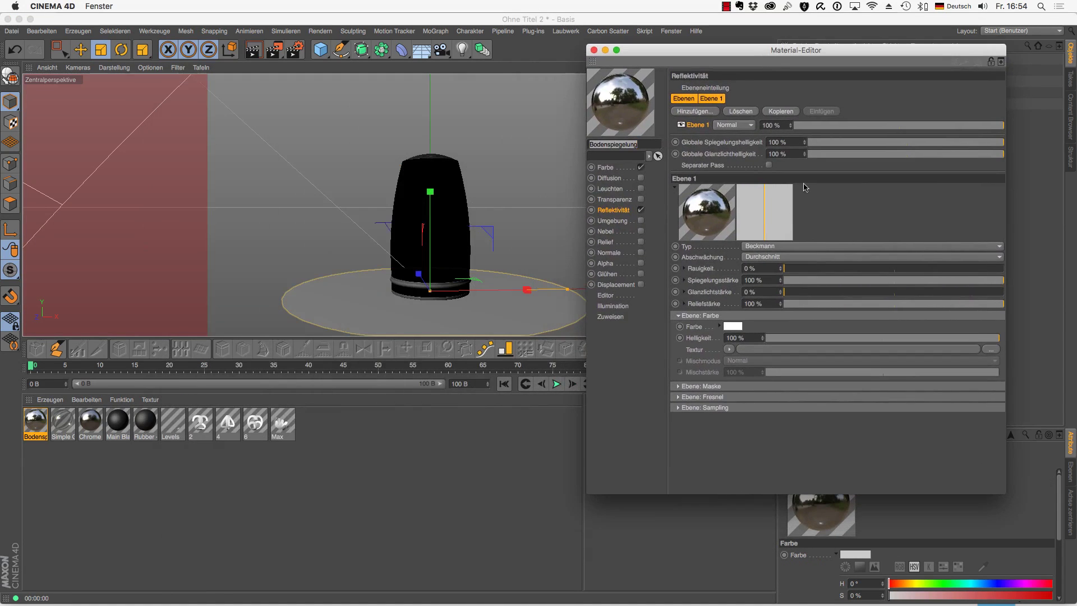
pyautogui.click(602, 265)
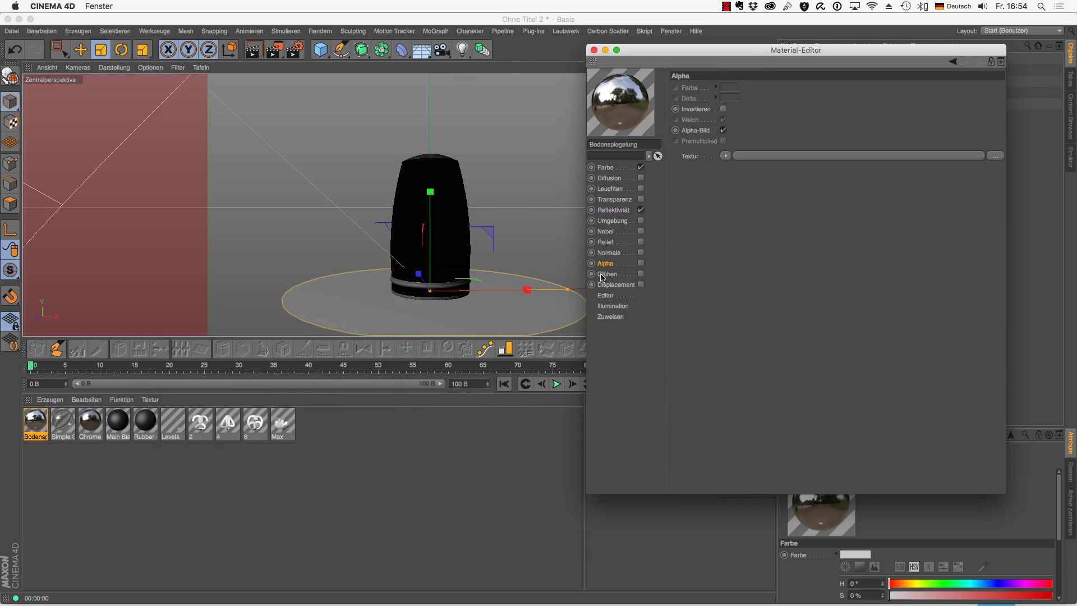
pyautogui.click(642, 264)
pyautogui.click(726, 157)
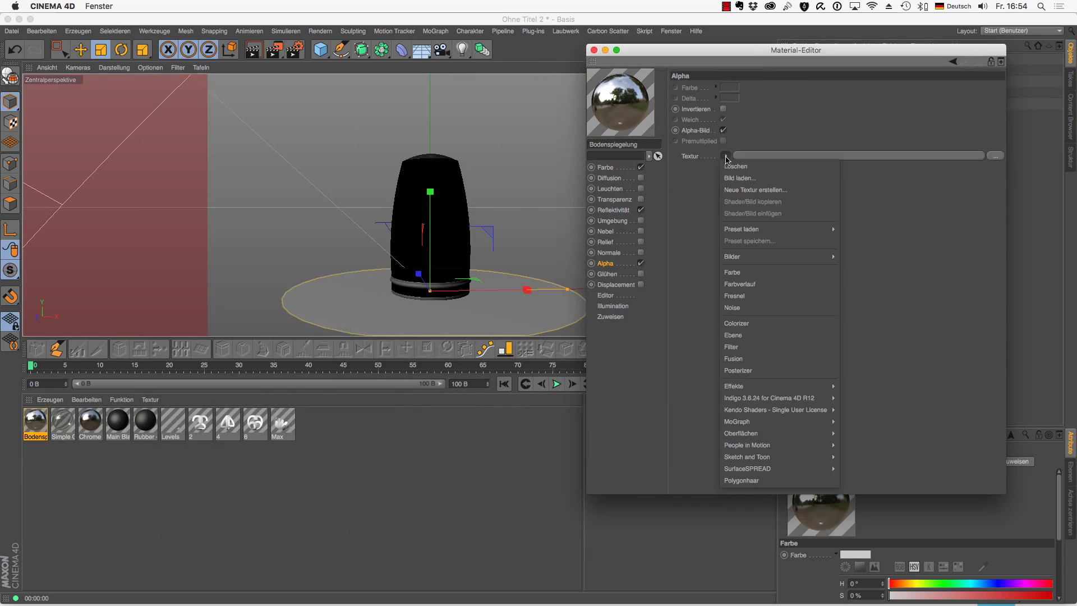
pyautogui.click(735, 284)
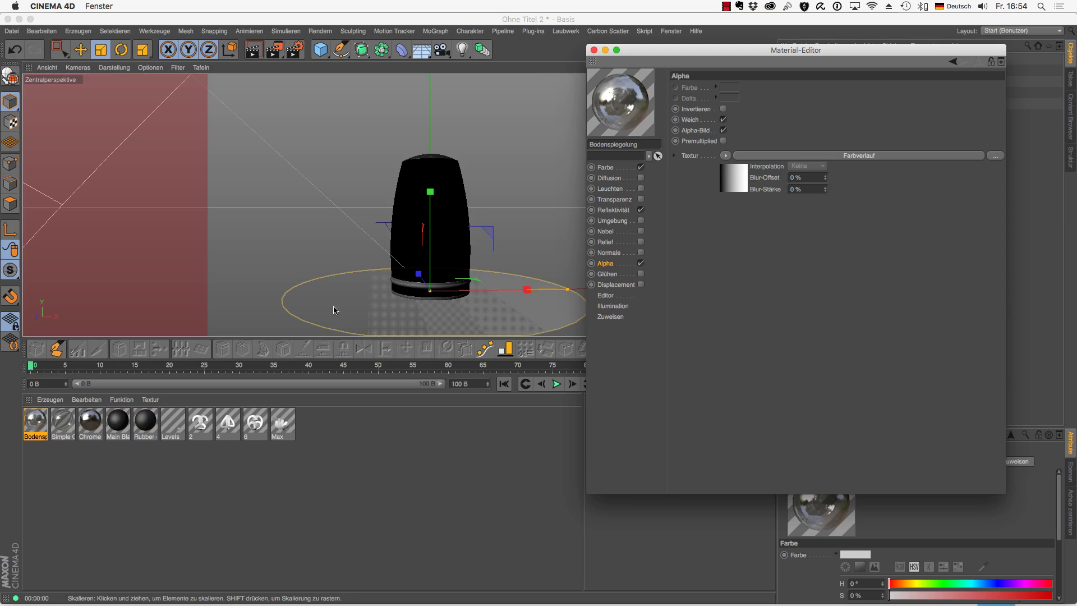
pyautogui.click(253, 52)
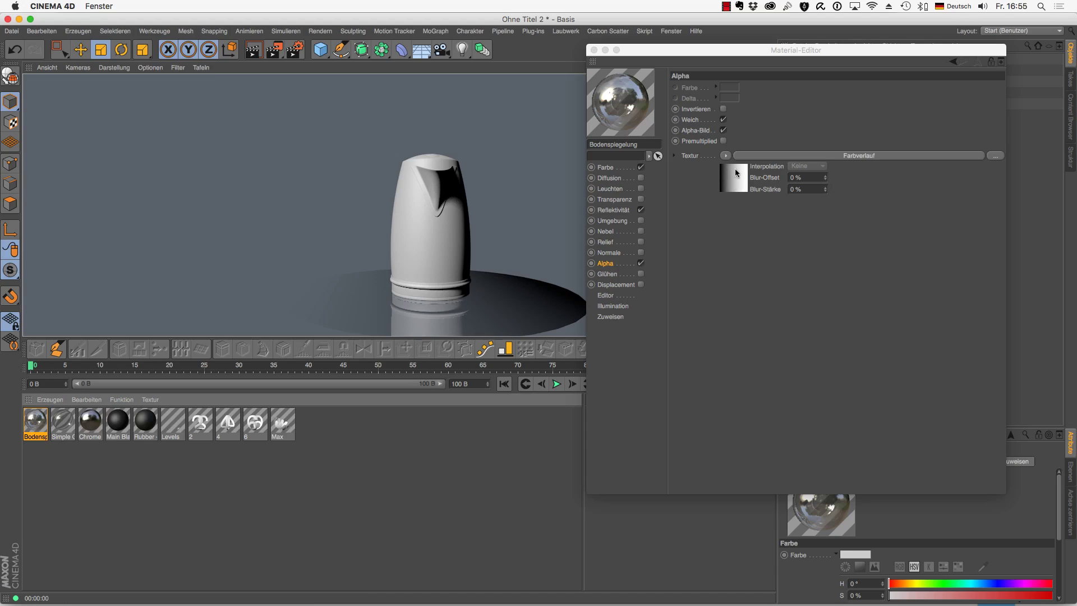
pyautogui.click(857, 157)
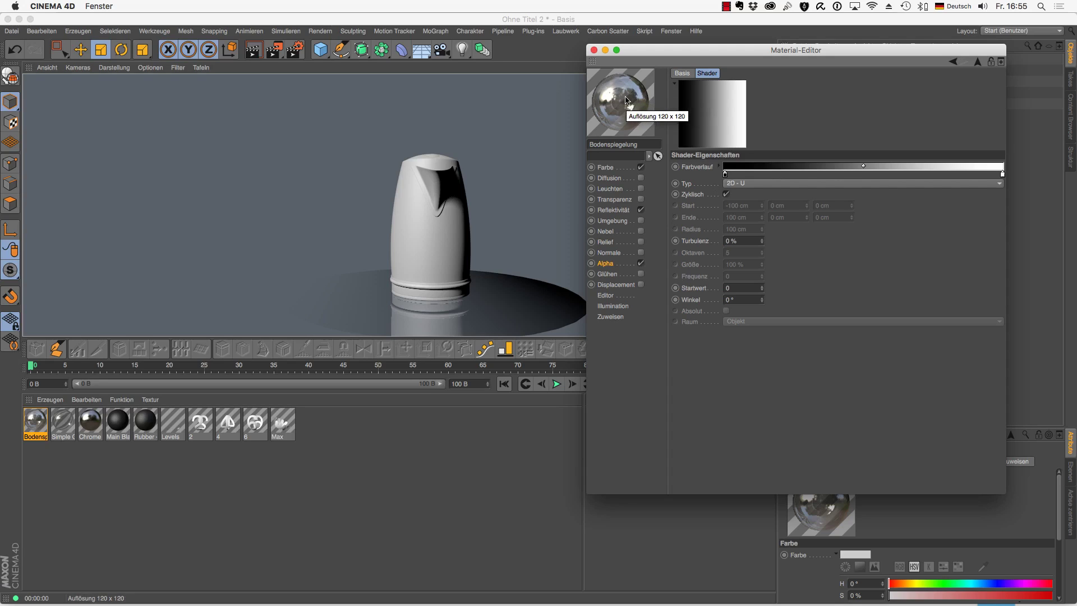
# Step: Make the material preview much larger and display it on a flat plane
pyautogui.rightClick(626, 100)
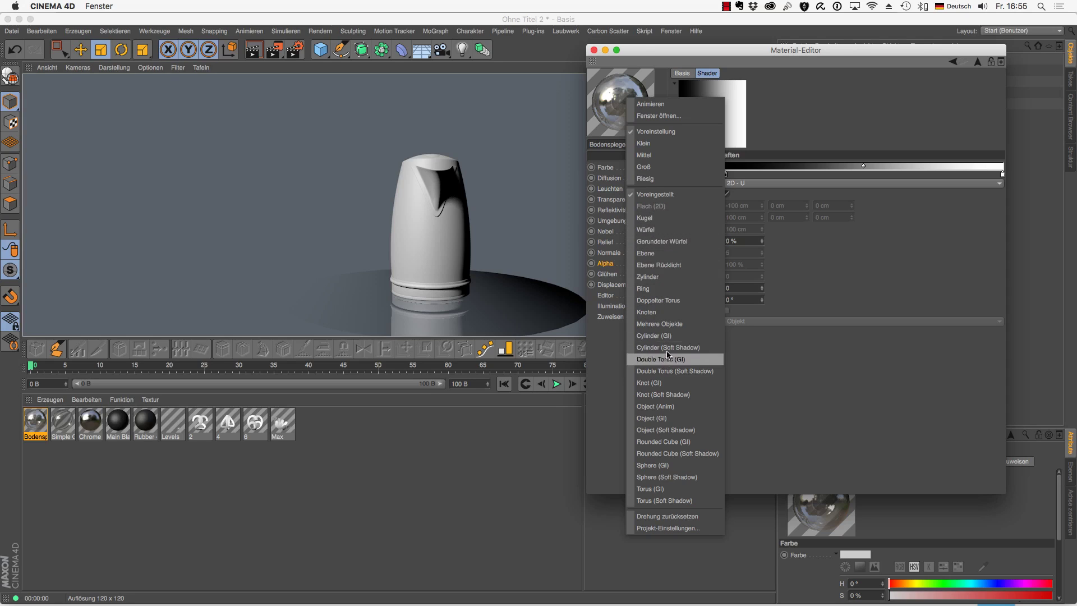
pyautogui.click(645, 179)
pyautogui.rightClick(648, 130)
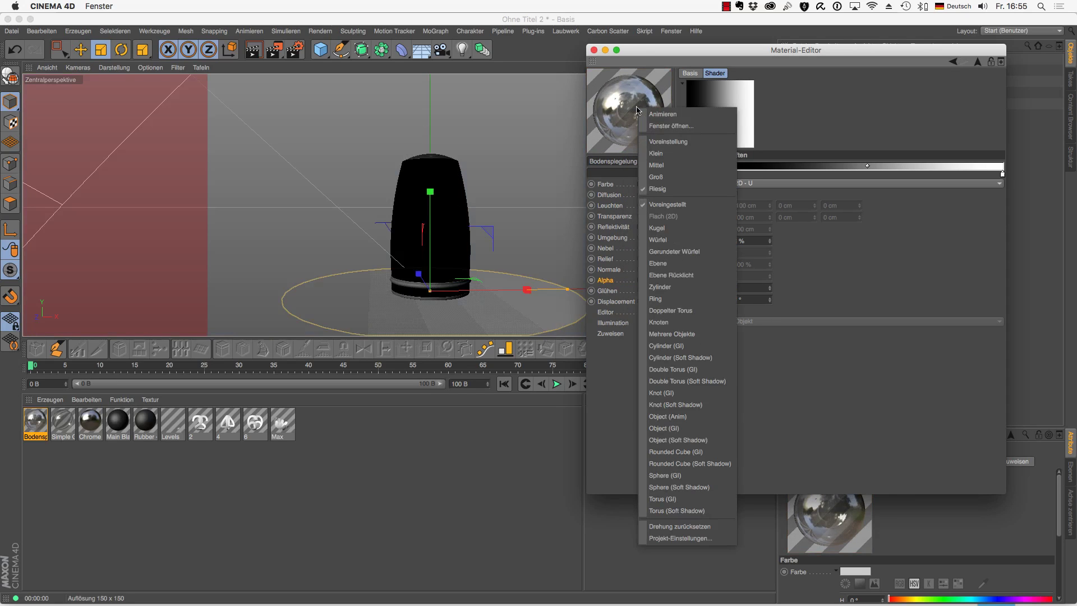
pyautogui.click(683, 263)
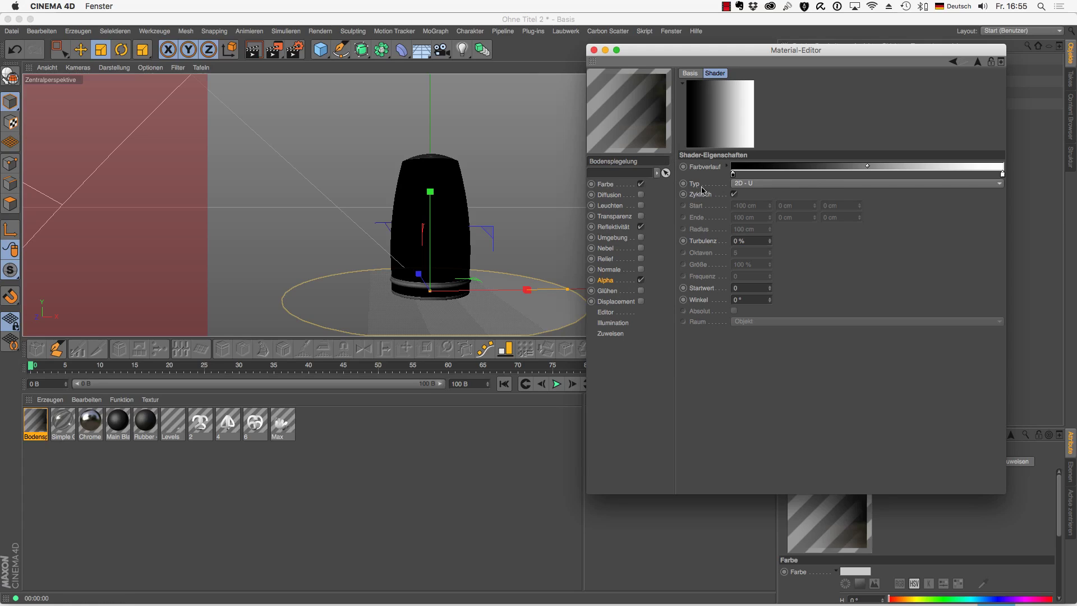
# Step: Set the alpha gradient to 2D - Kreisförmig, inverted with a white centre, and render
pyautogui.click(818, 185)
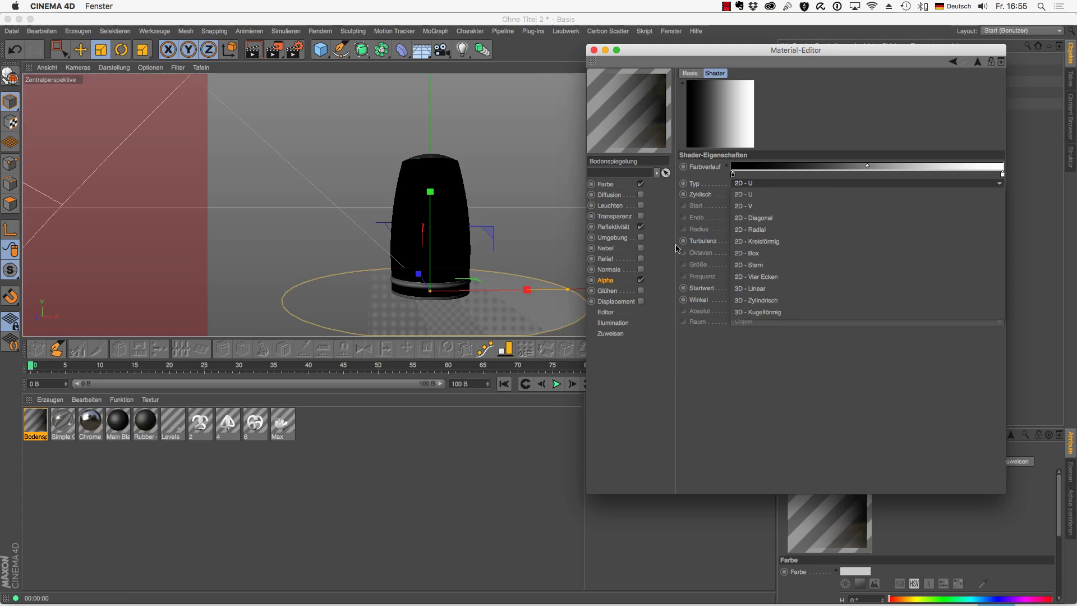
pyautogui.click(749, 242)
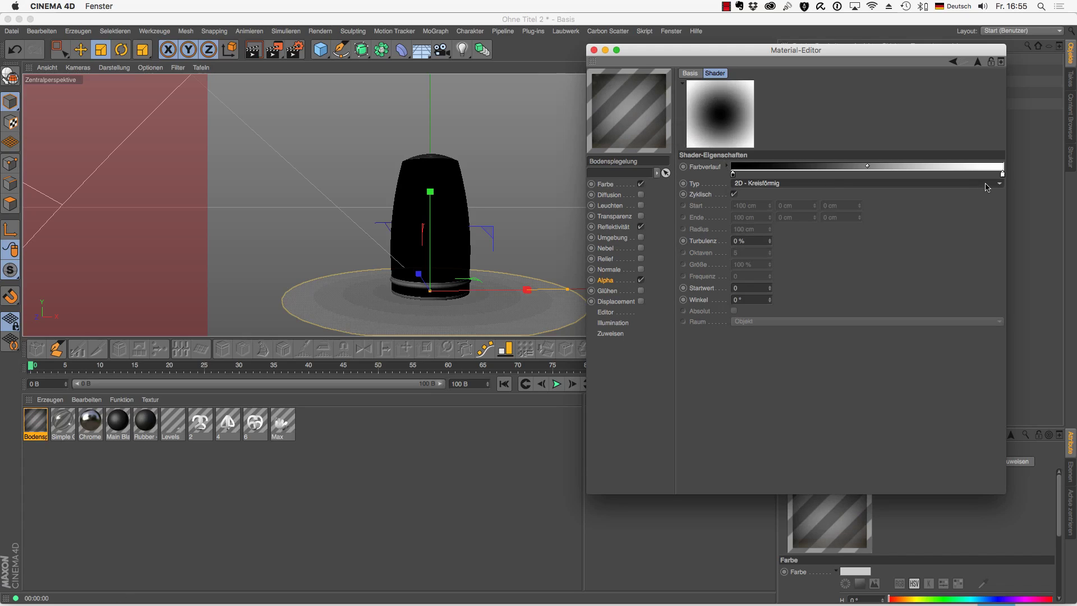
pyautogui.rightClick(883, 168)
pyautogui.click(915, 173)
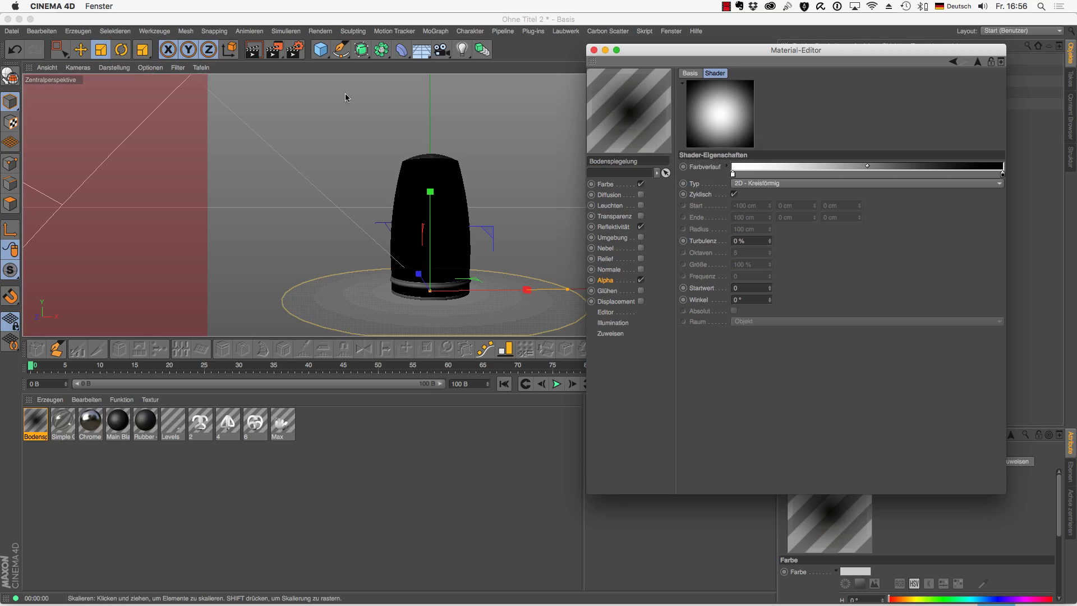
pyautogui.click(251, 47)
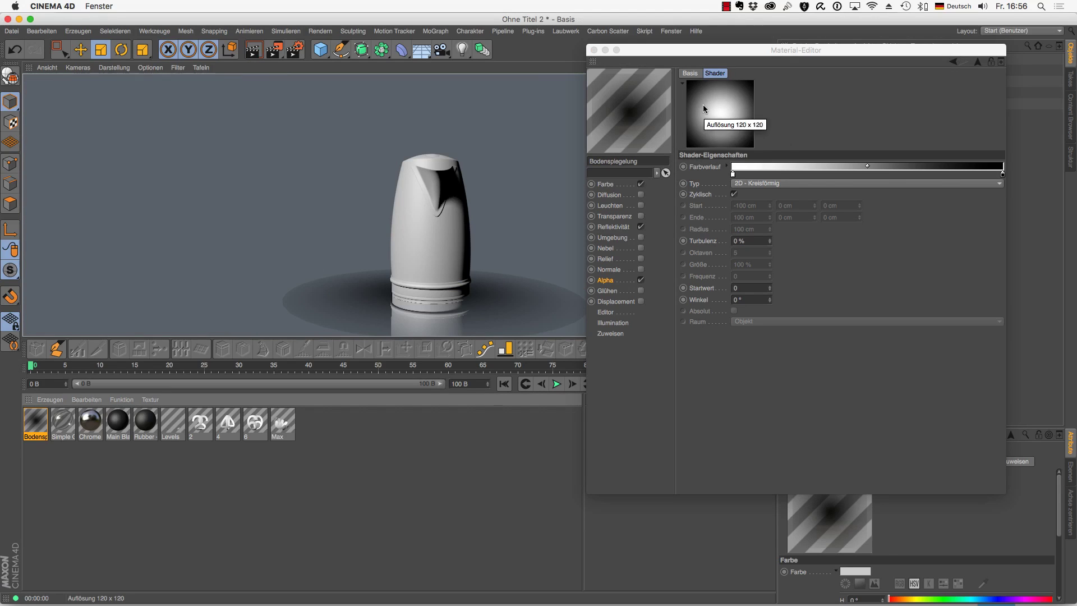
# Step: Pull the gradient's dark end inward to tighten the circular fade
pyautogui.moveTo(1004, 176); pyautogui.dragTo(972, 179)
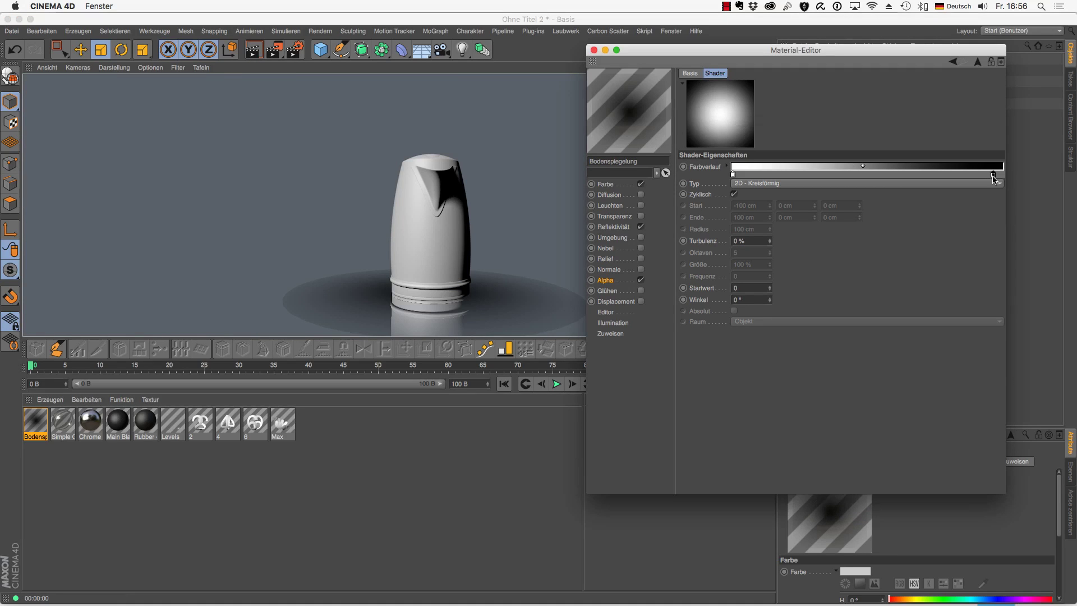
pyautogui.doubleClick(971, 175)
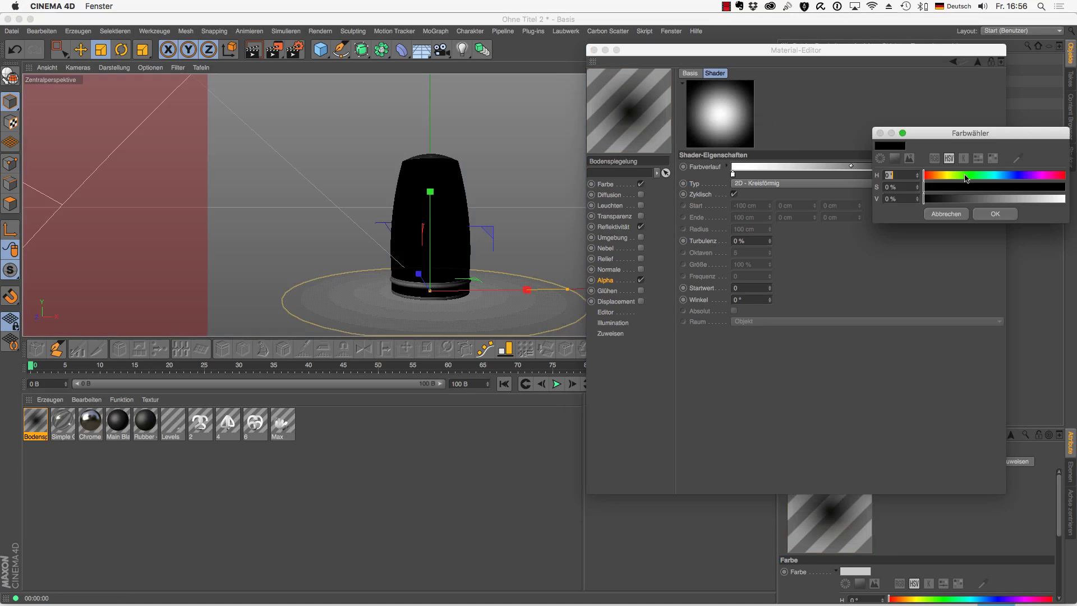
pyautogui.click(958, 216)
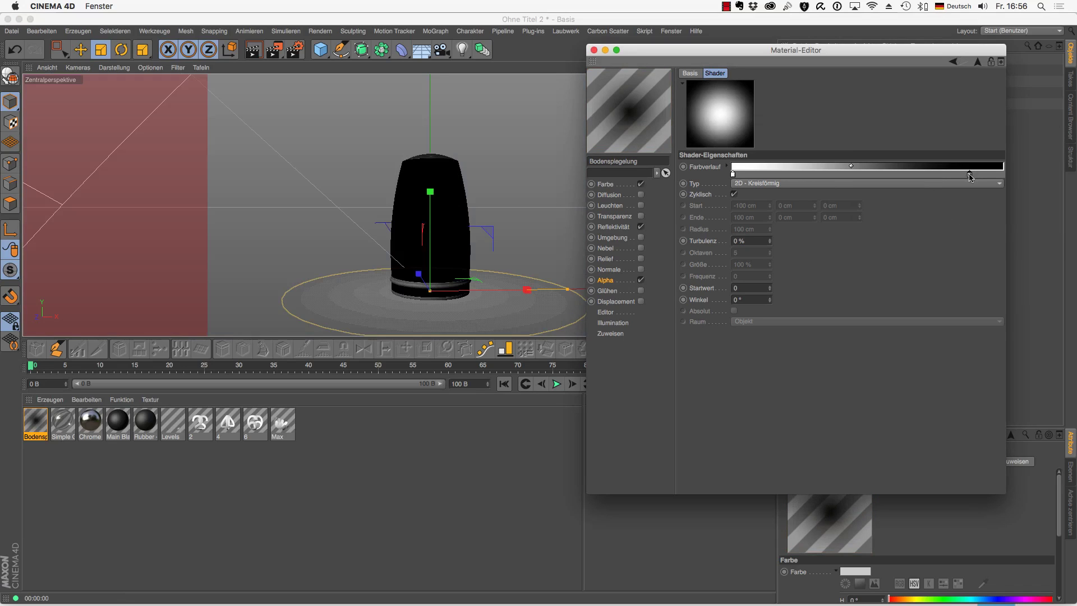
pyautogui.moveTo(971, 176); pyautogui.dragTo(956, 175)
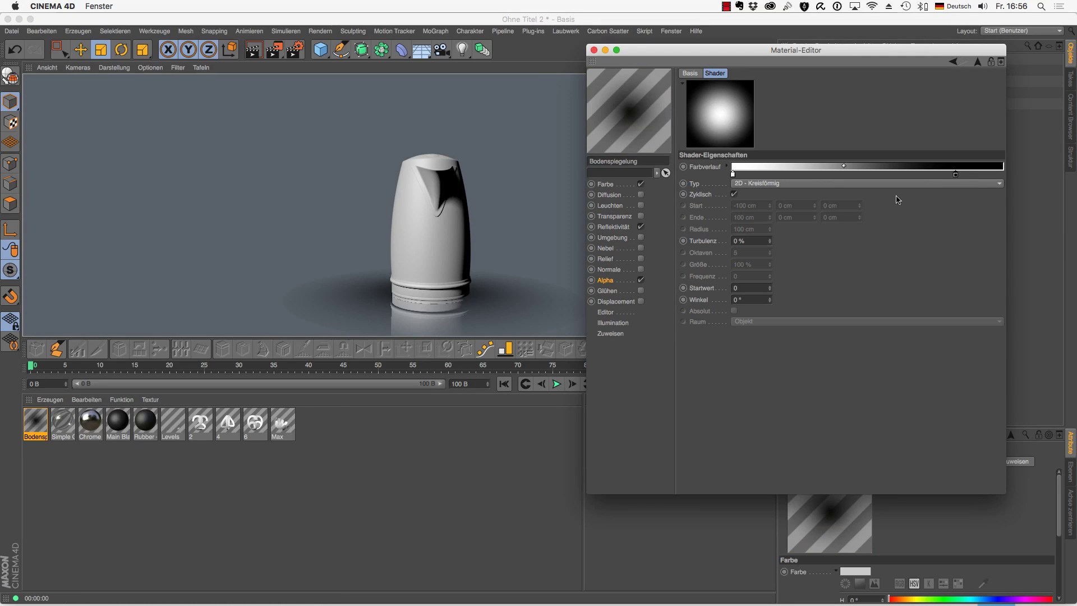
pyautogui.moveTo(956, 174); pyautogui.dragTo(953, 174)
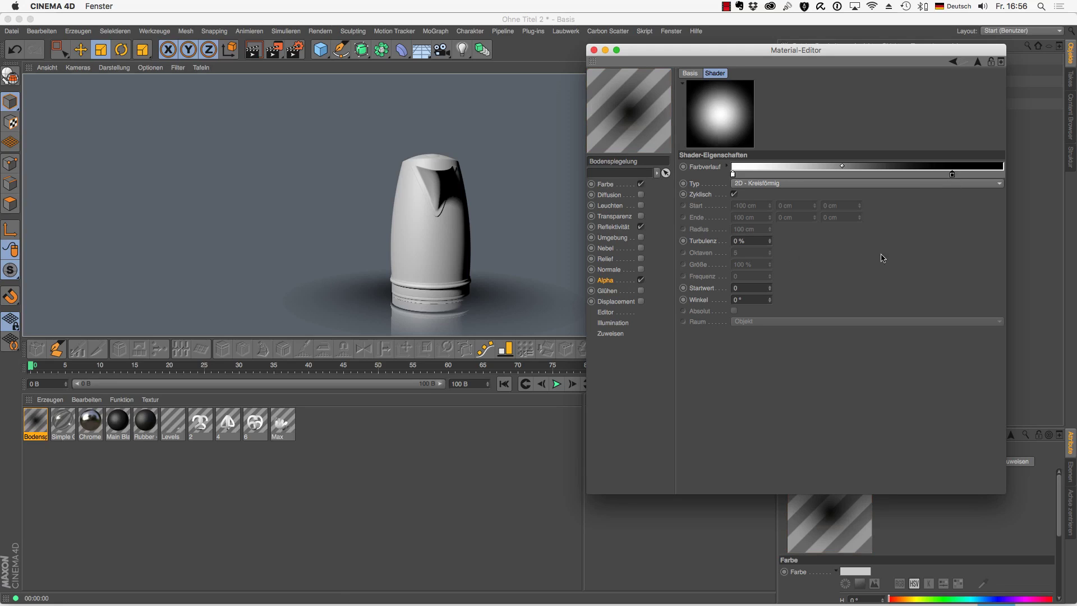
pyautogui.click(612, 227)
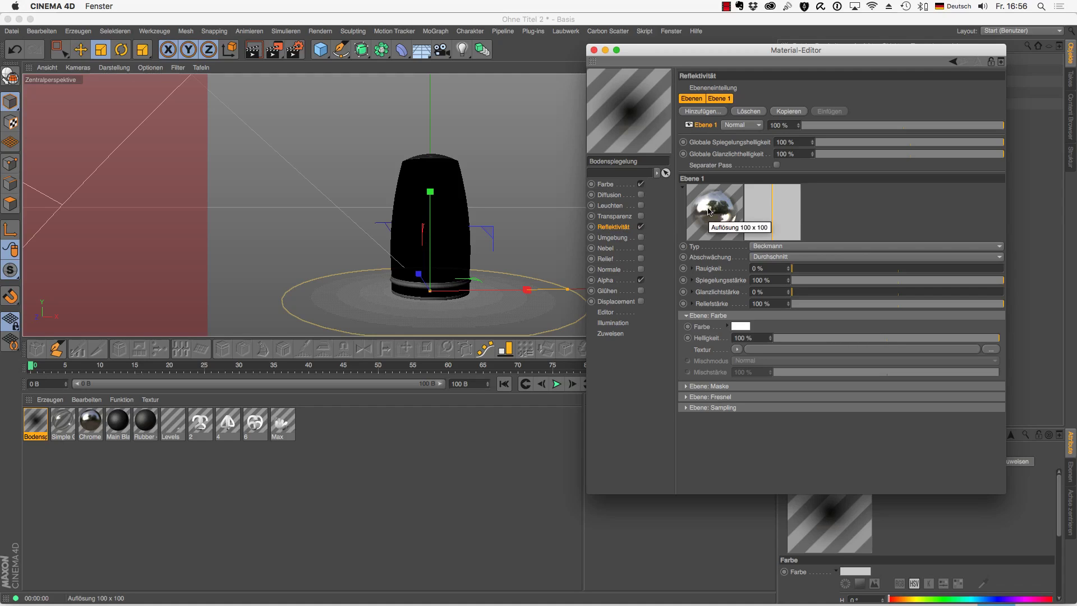
# Step: Set reflection strength to 100% and the Fresnel type to Dielektrisch with preset Eigenes
pyautogui.click(847, 281)
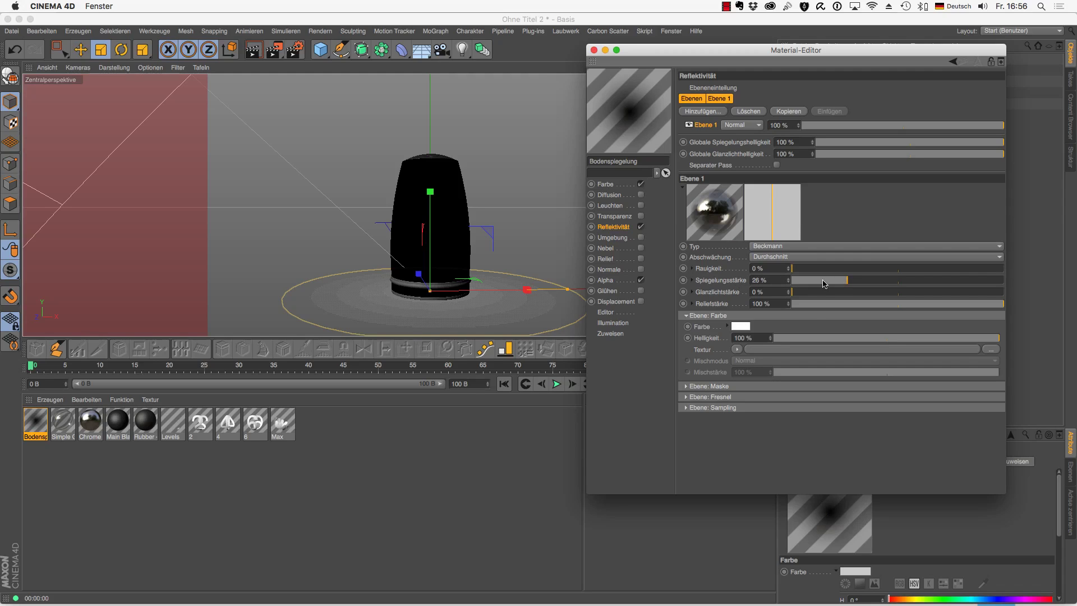
pyautogui.moveTo(866, 286); pyautogui.dragTo(1069, 289)
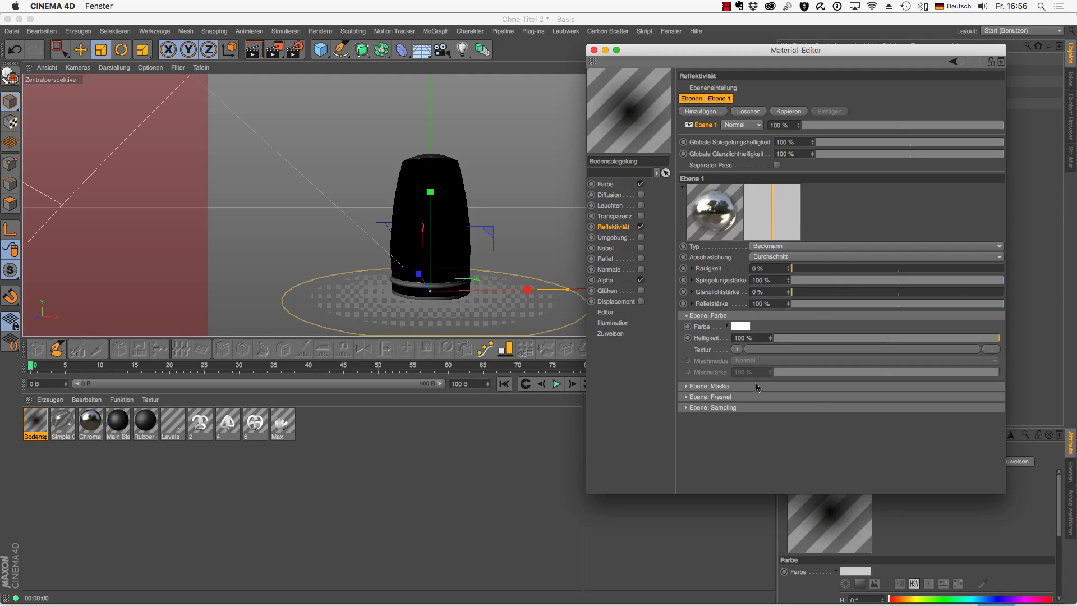
pyautogui.click(689, 397)
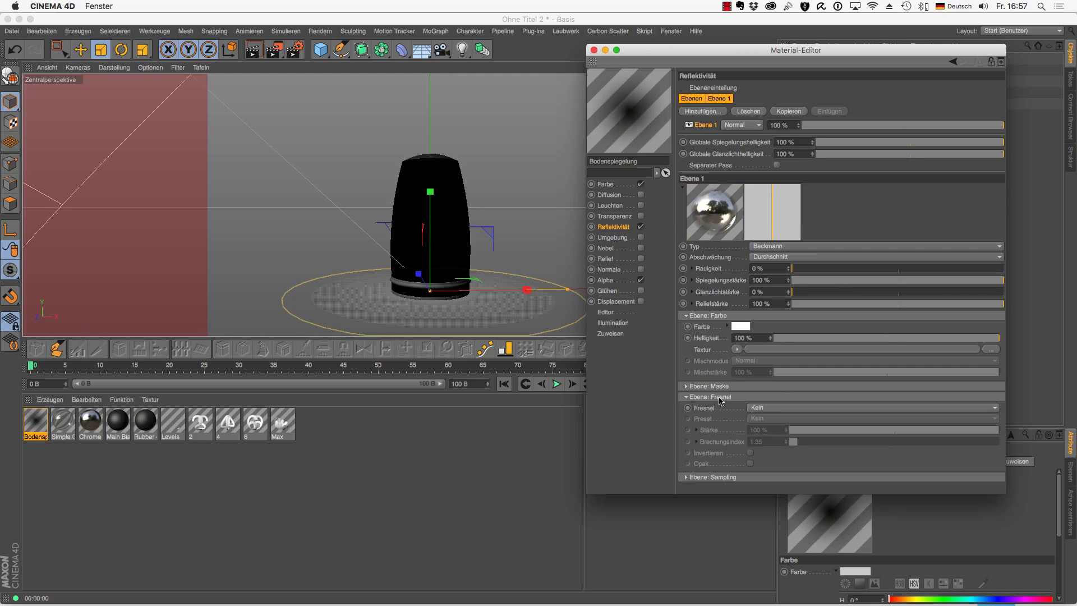
pyautogui.click(757, 410)
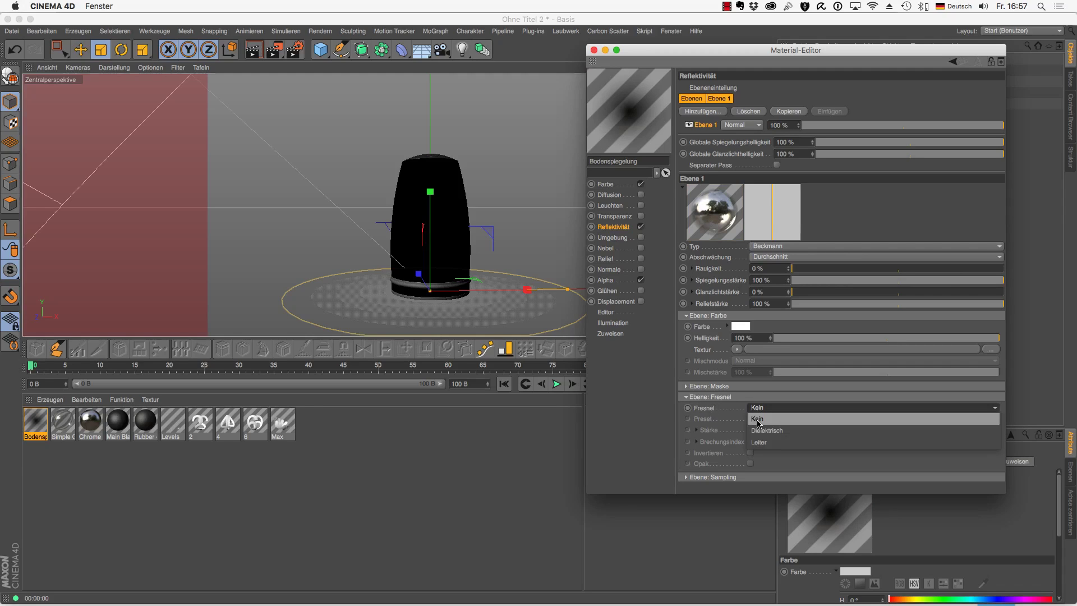
pyautogui.click(760, 443)
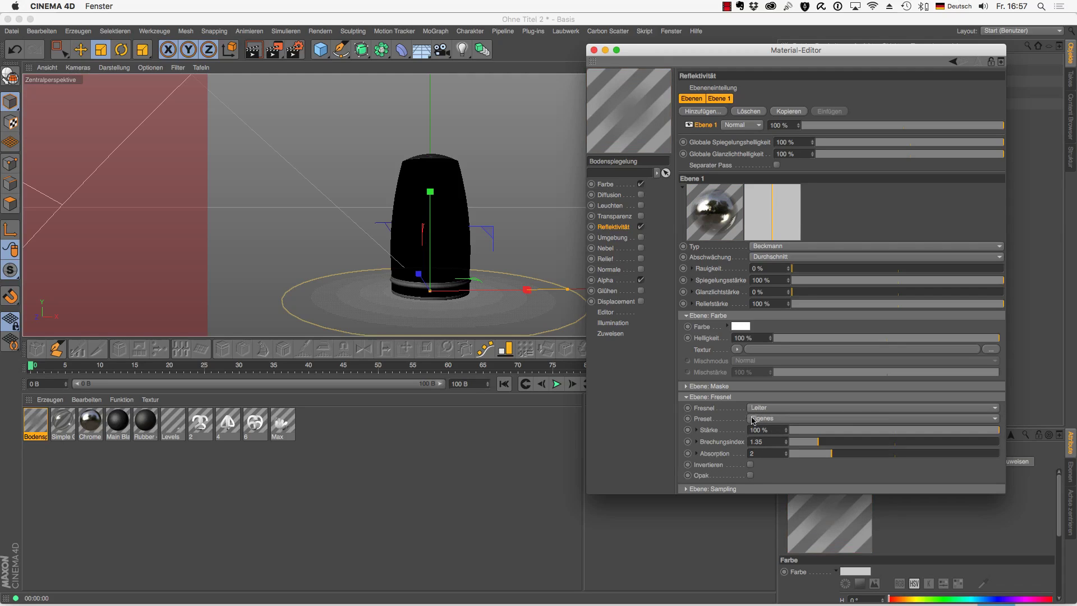
pyautogui.click(778, 420)
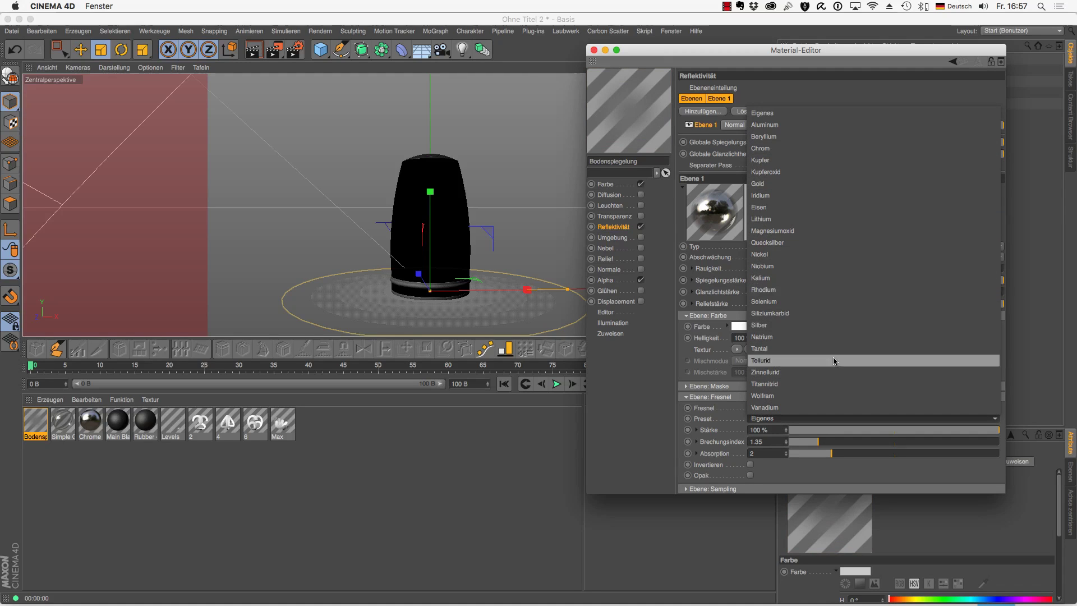
pyautogui.click(785, 413)
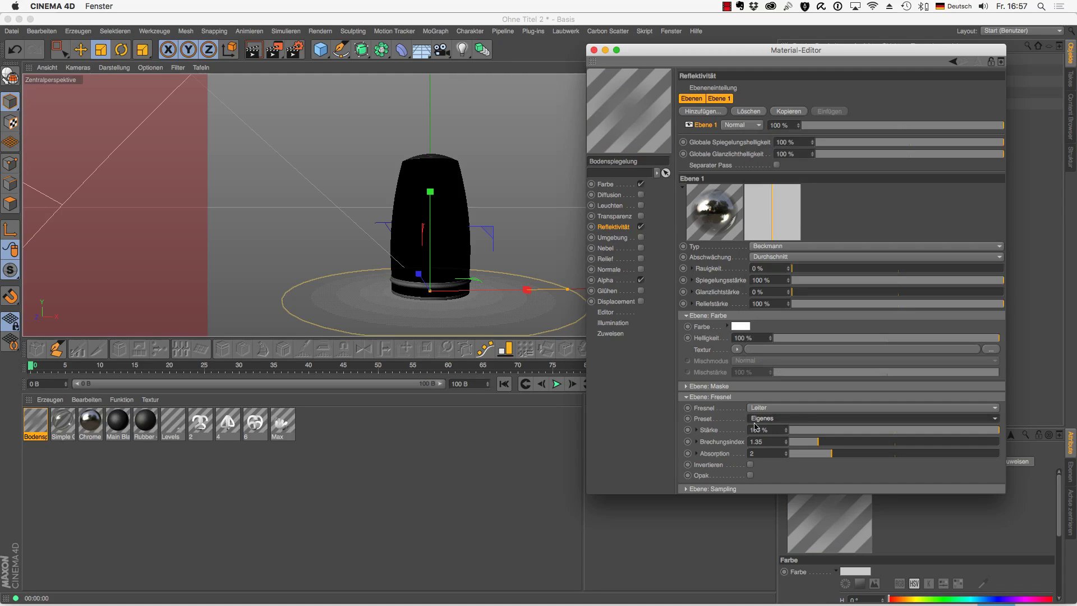
pyautogui.click(780, 409)
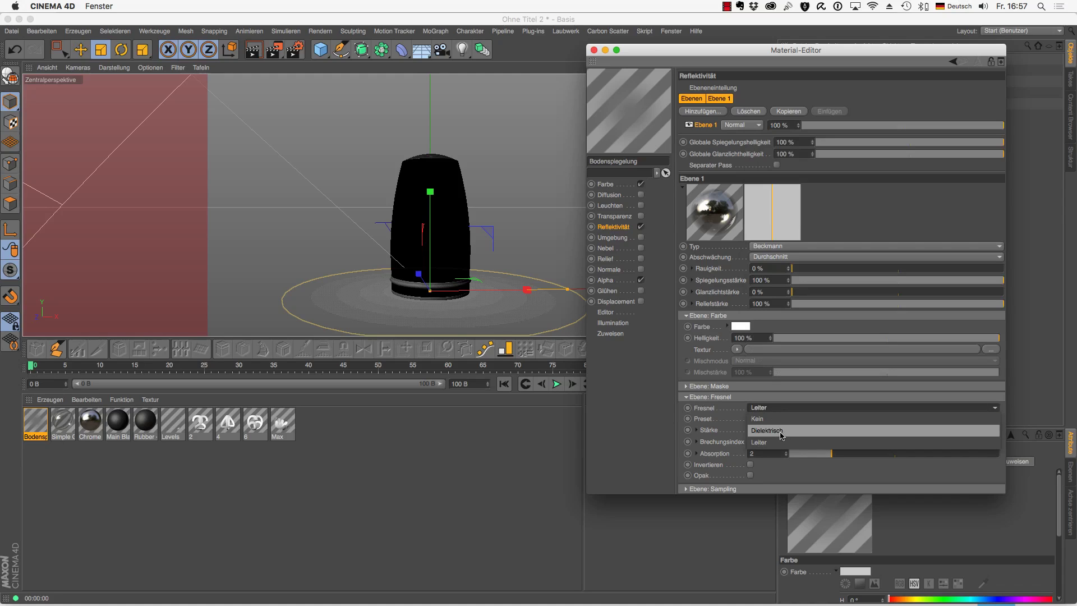
pyautogui.click(780, 432)
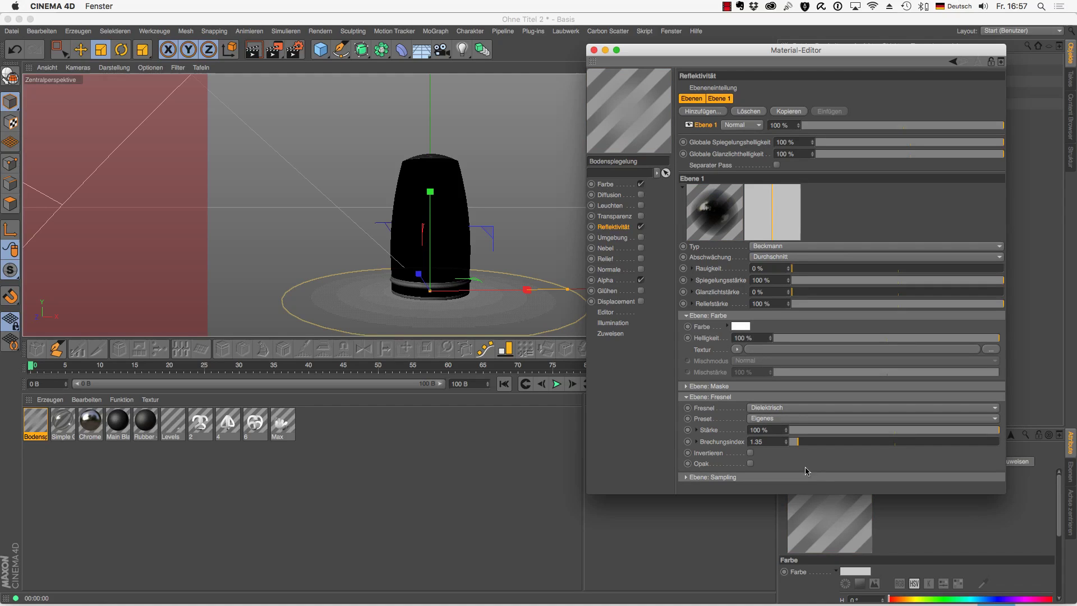
pyautogui.click(780, 420)
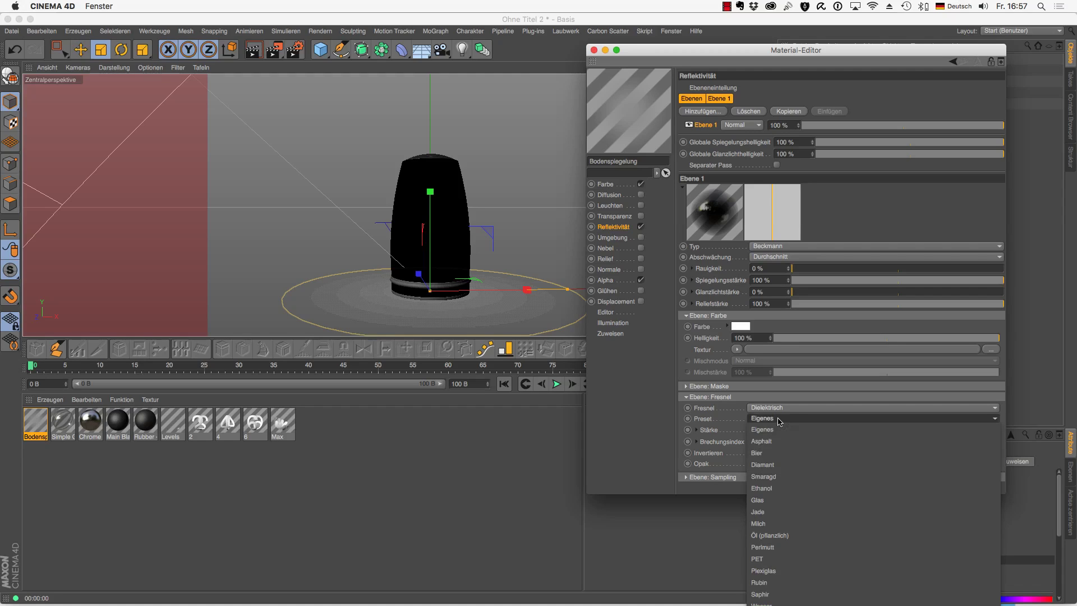
pyautogui.click(664, 409)
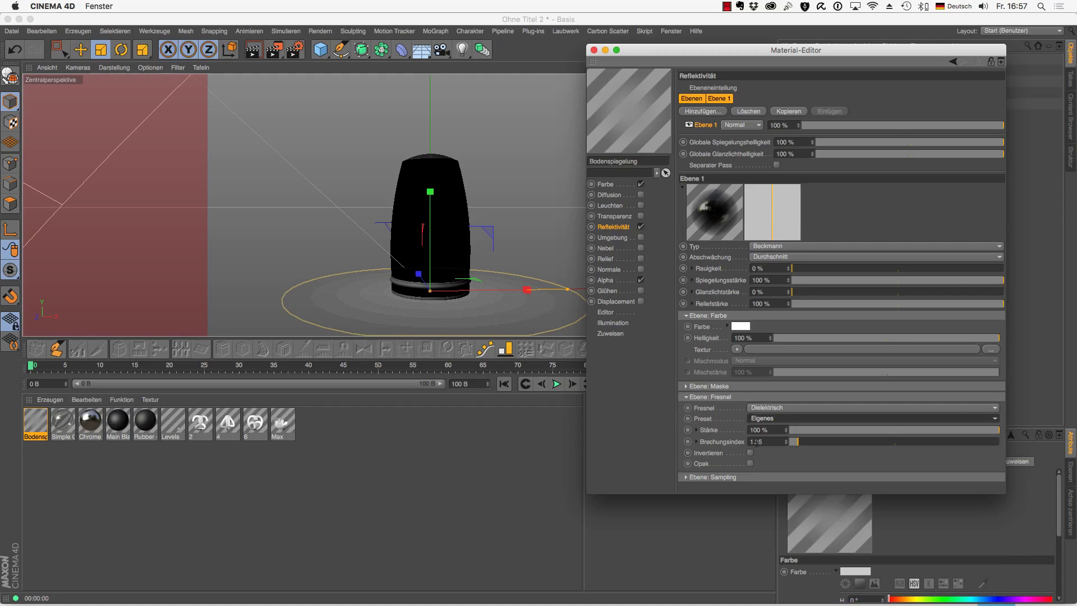
# Step: Render the viewport and review Bodenspiegelung's Farbe and Reflektivität channels
pyautogui.click(432, 317)
pyautogui.hotkey('ctrl', 'r')
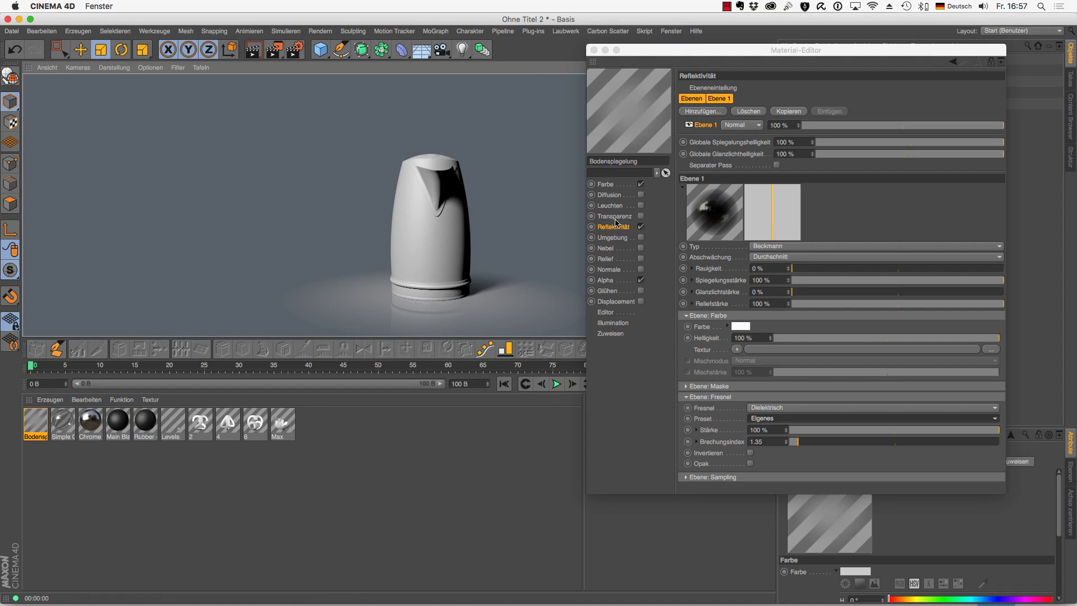
pyautogui.click(613, 187)
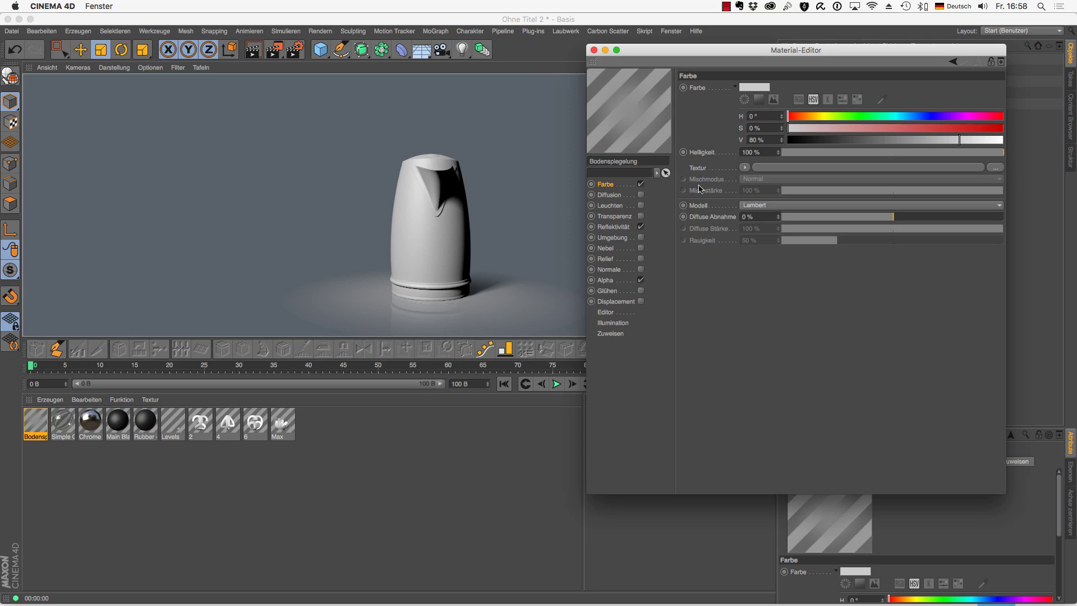
pyautogui.click(621, 229)
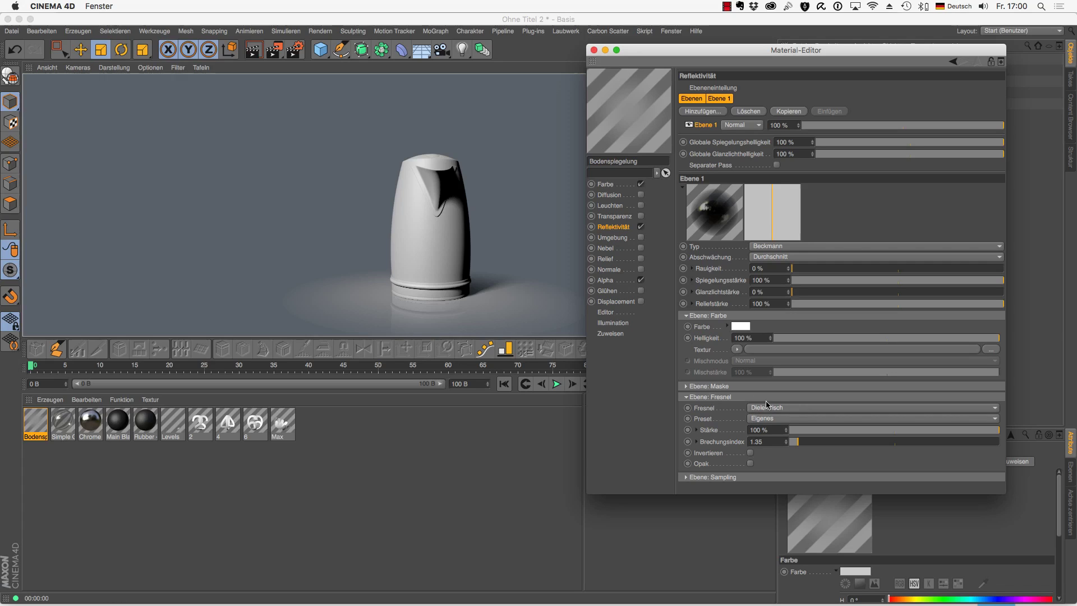
# Step: Try the Milch and then Asphalt Fresnel presets on the reflection layer
pyautogui.click(766, 420)
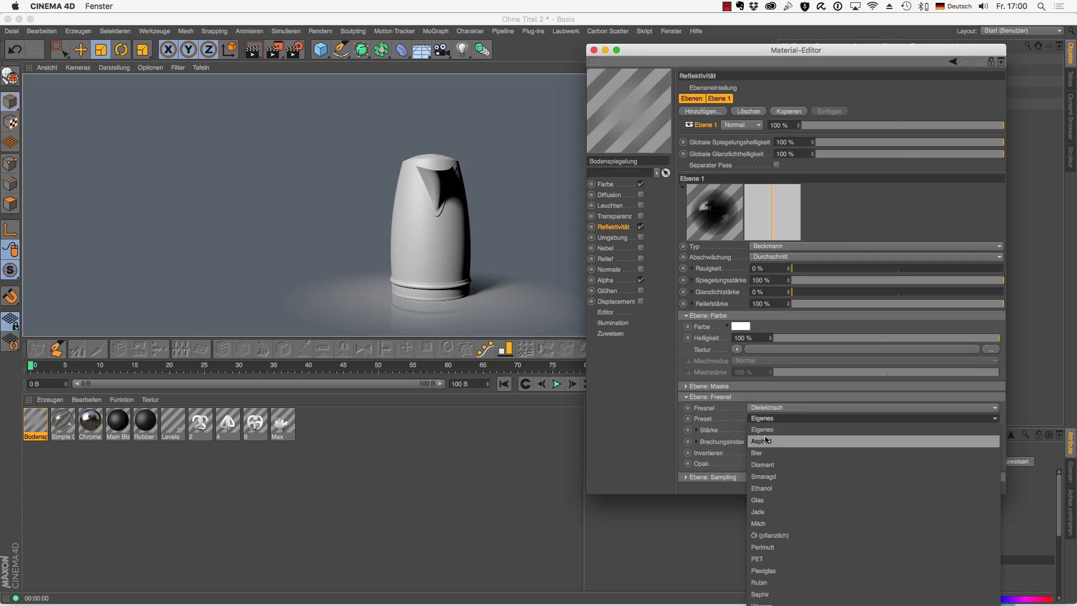
pyautogui.click(767, 523)
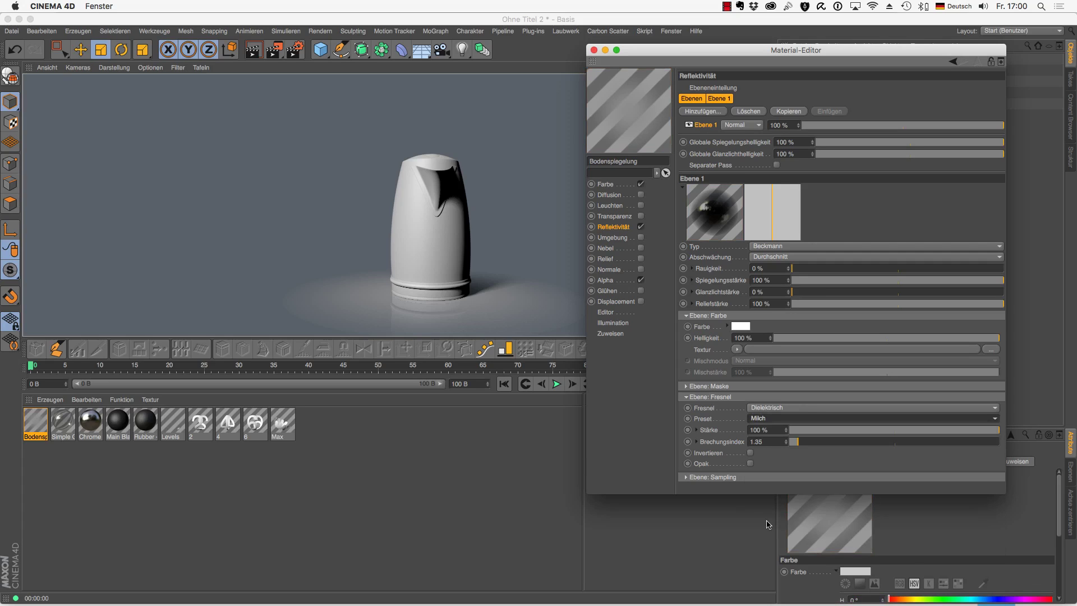
pyautogui.click(799, 419)
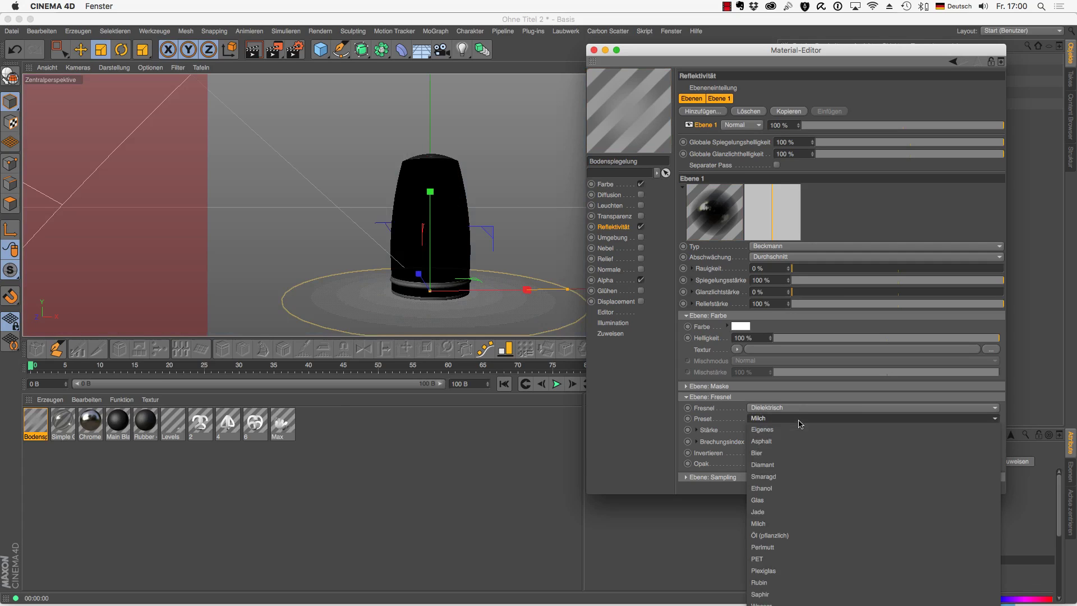
pyautogui.click(799, 441)
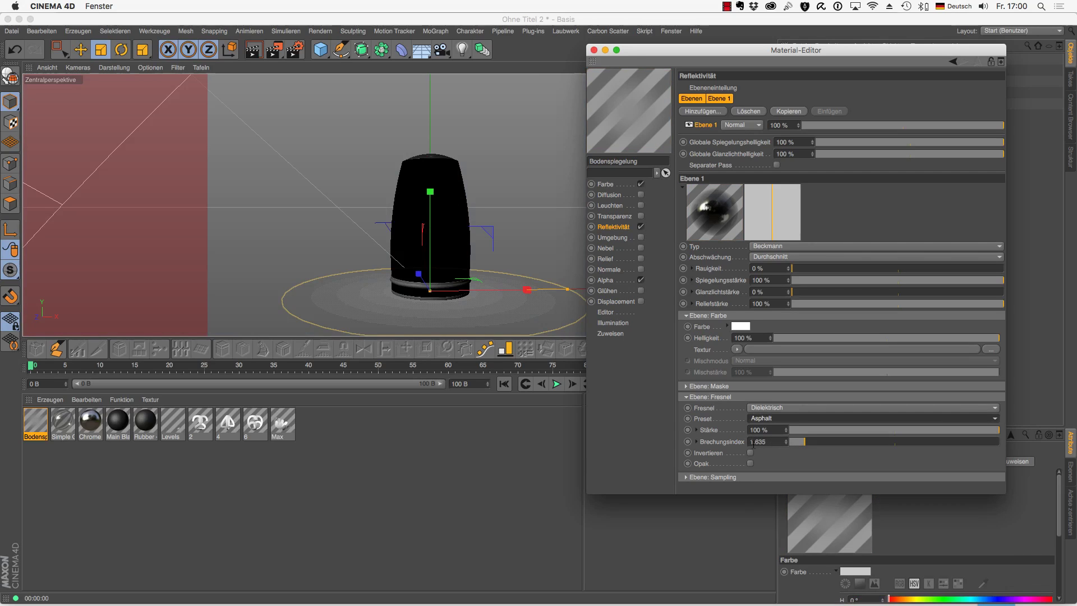
# Step: Reset the Fresnel to Dielektrisch, preset Eigenes, with Brechungsindex 1.35
pyautogui.click(772, 408)
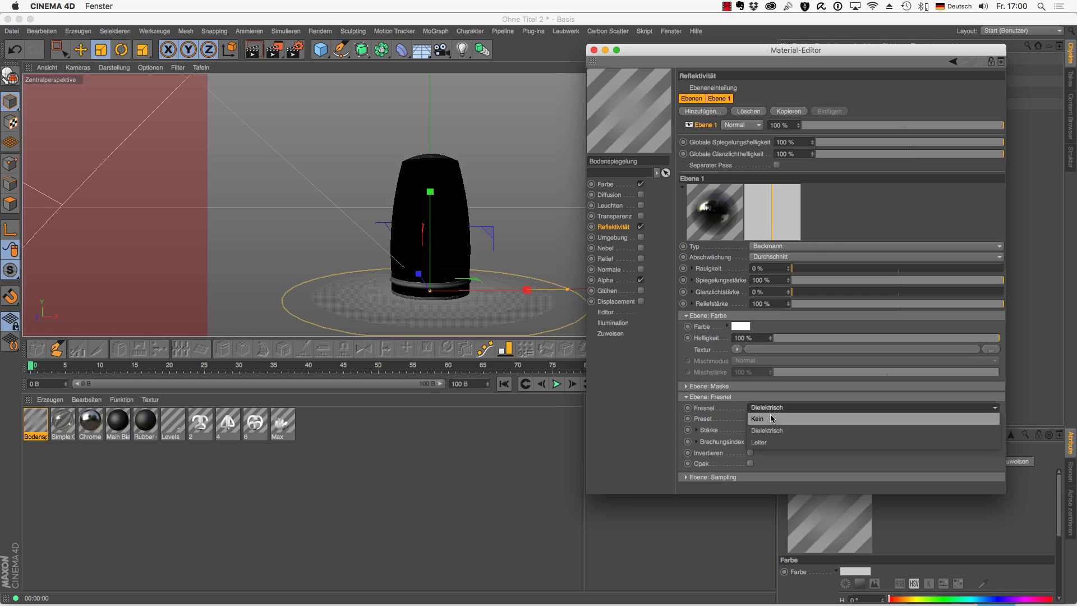
pyautogui.click(771, 430)
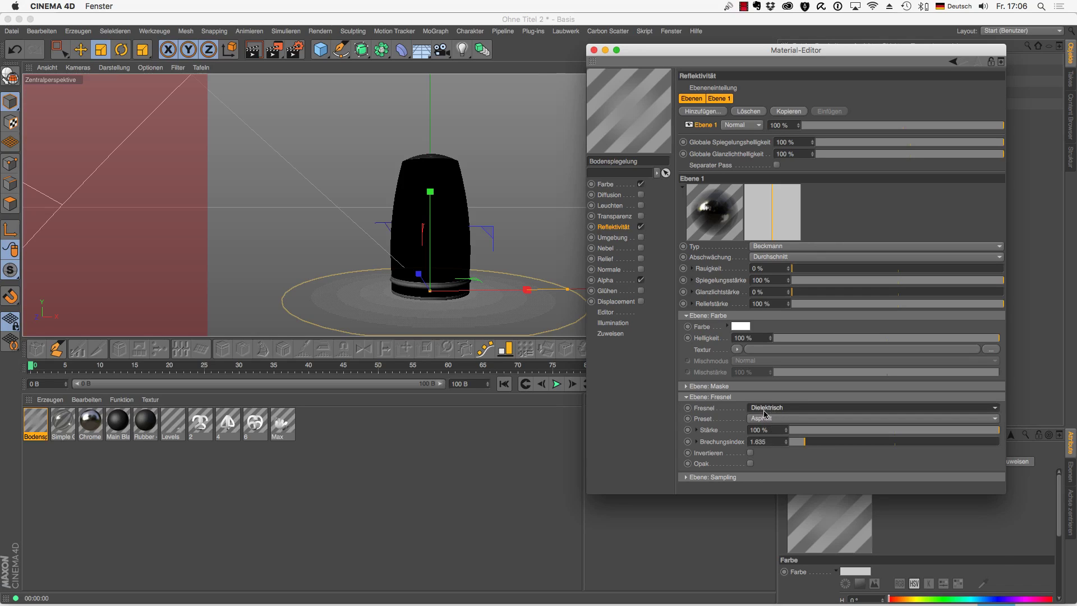
pyautogui.click(770, 419)
pyautogui.click(769, 430)
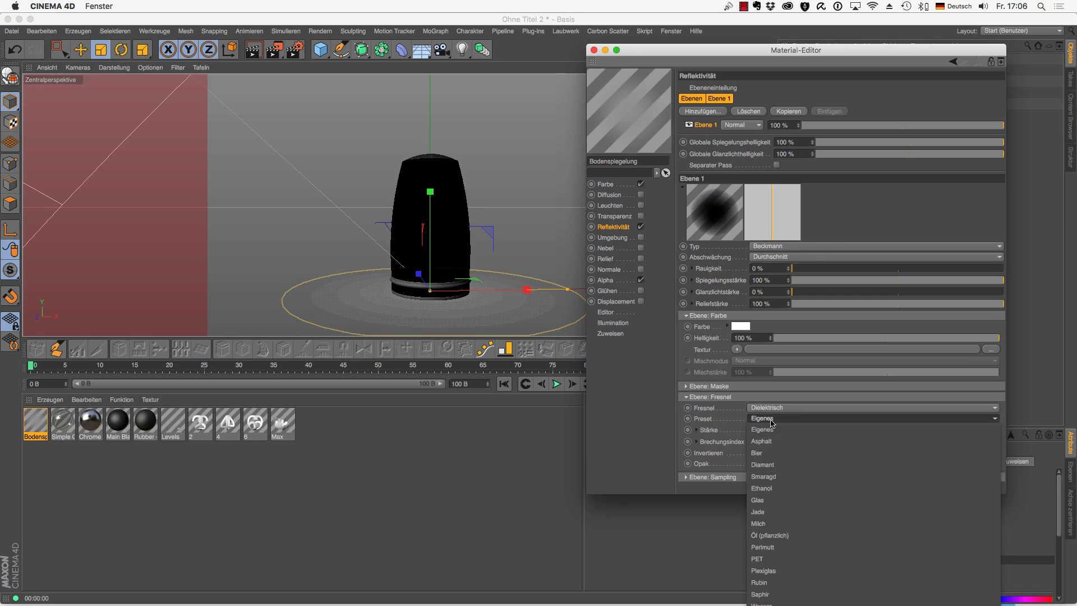
pyautogui.click(771, 419)
pyautogui.click(763, 430)
pyautogui.write('1,35')
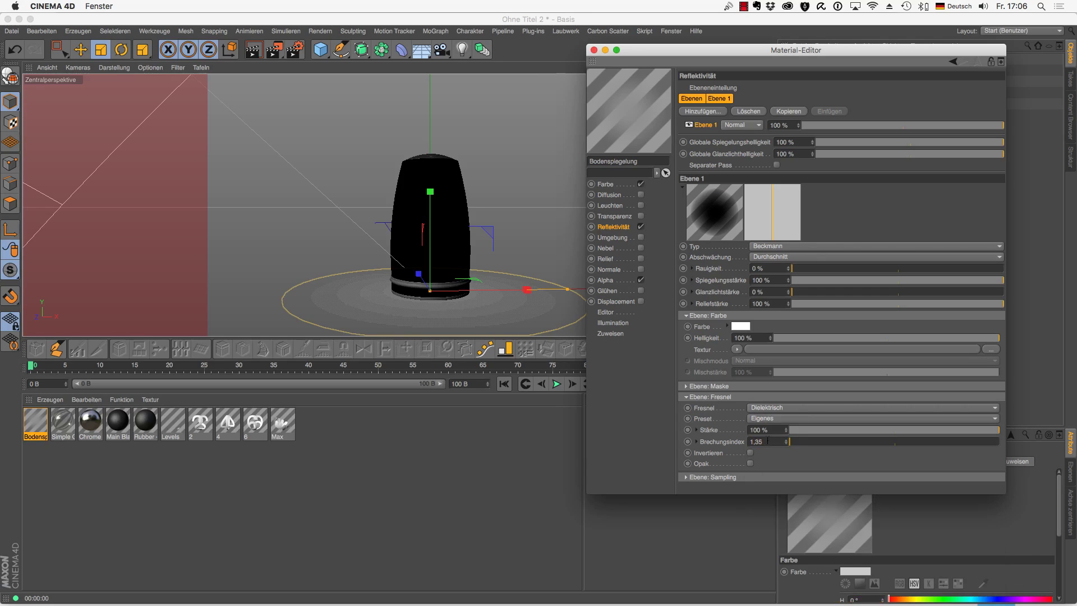
pyautogui.press('Return')
# Step: Preview the material on a Kugel sphere, toggle Alpha off and back on, and view Farbe
pyautogui.rightClick(618, 96)
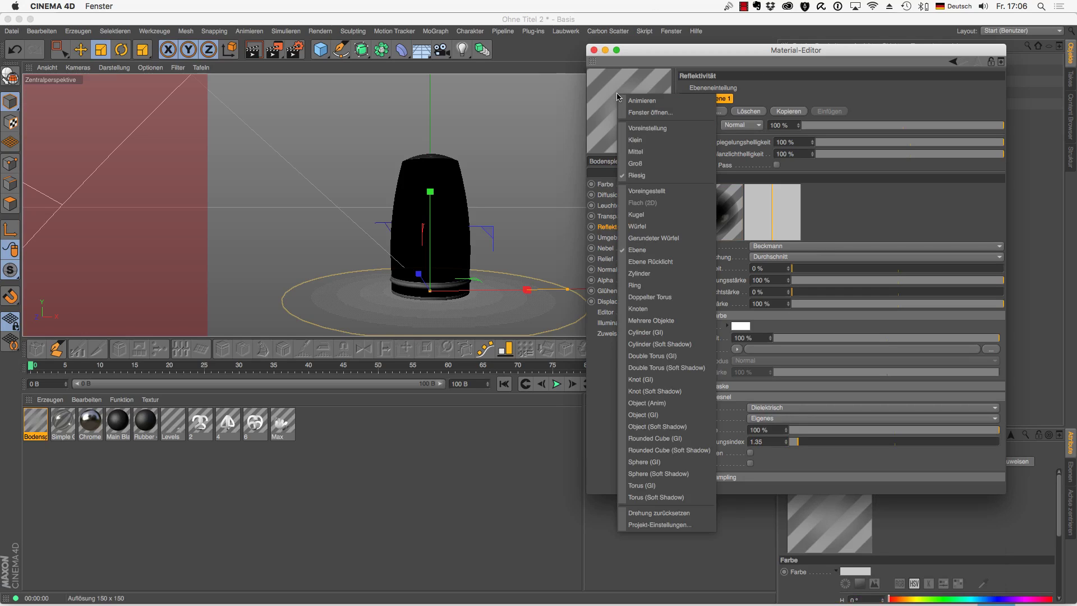
pyautogui.click(639, 215)
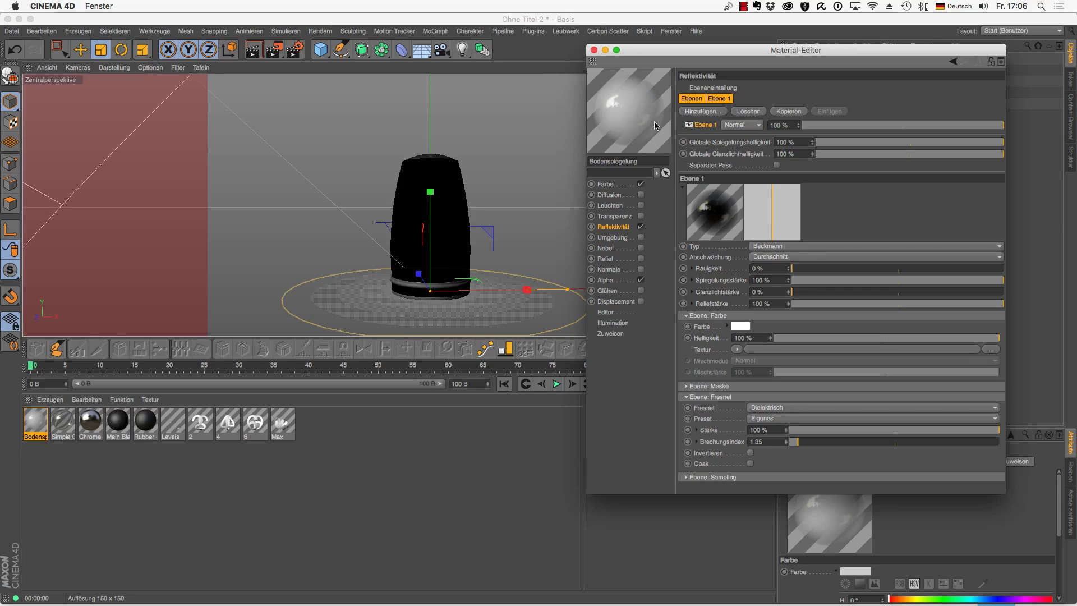
pyautogui.click(641, 280)
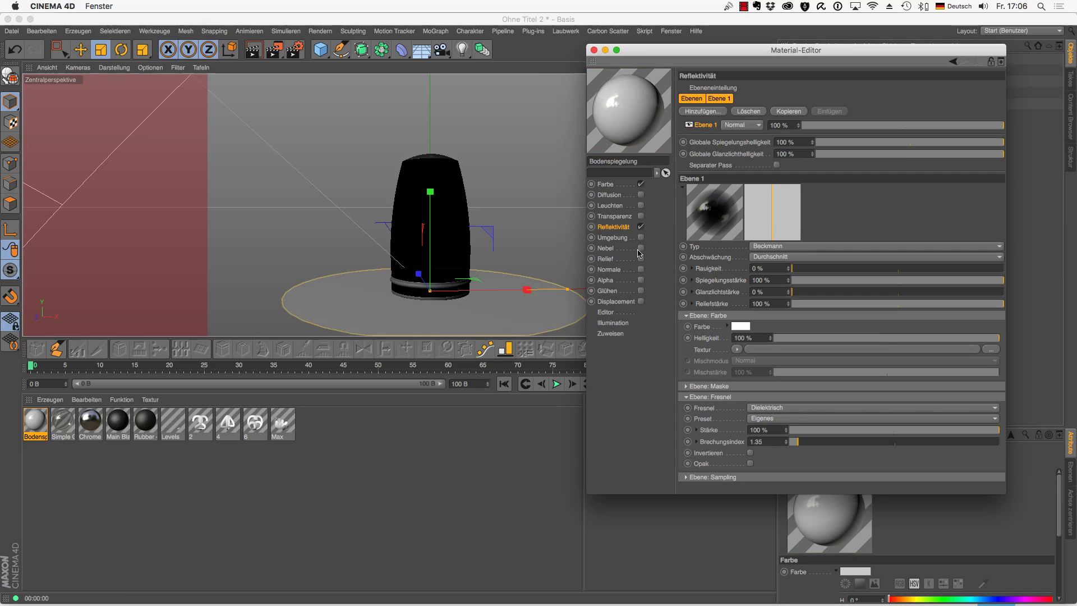
pyautogui.click(641, 281)
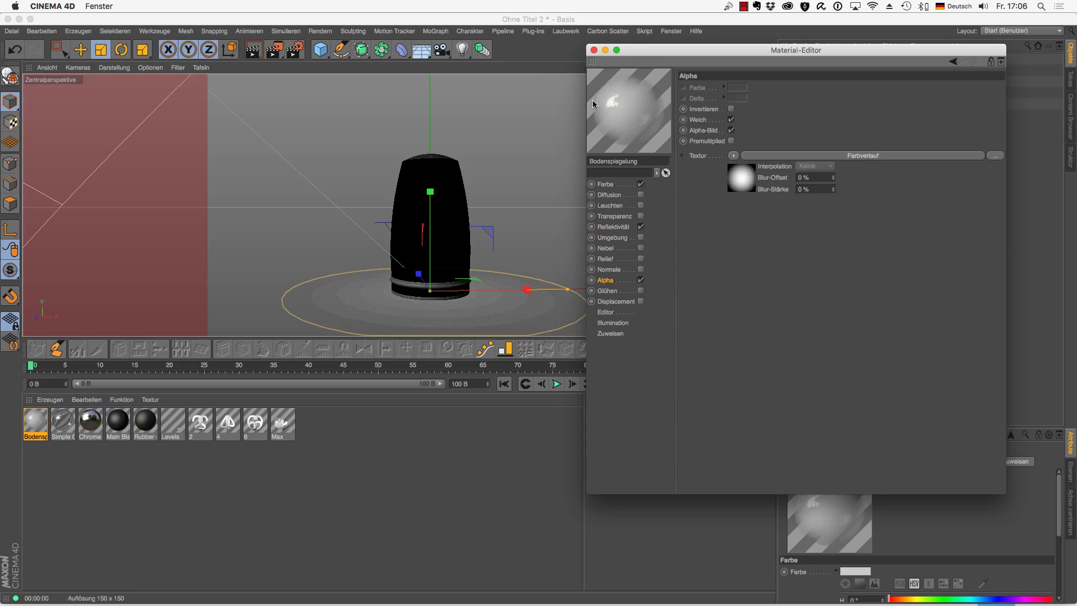
pyautogui.click(615, 185)
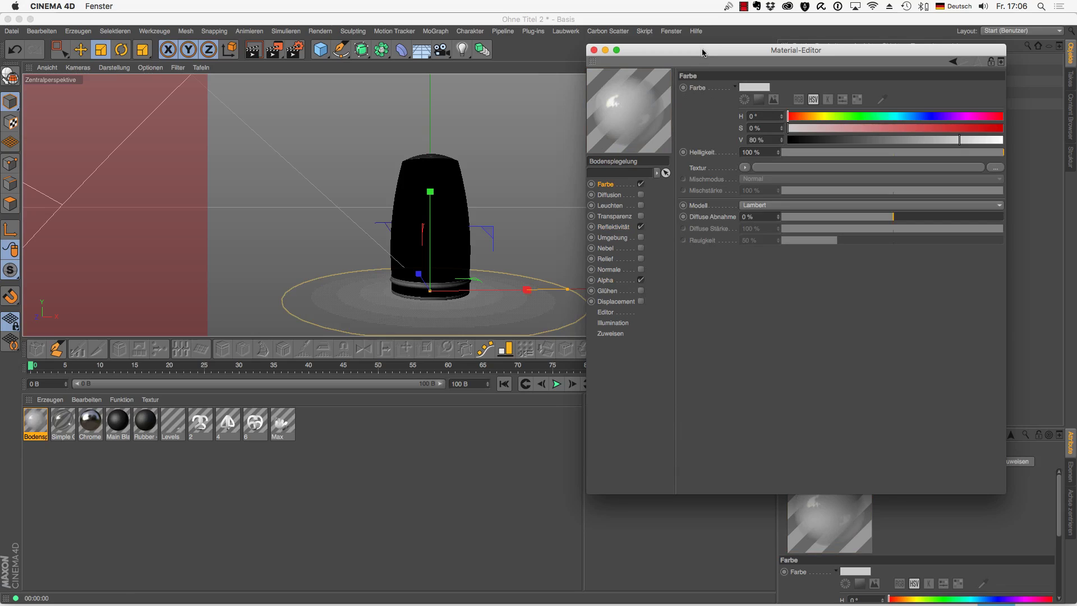
pyautogui.moveTo(702, 50); pyautogui.dragTo(726, 190)
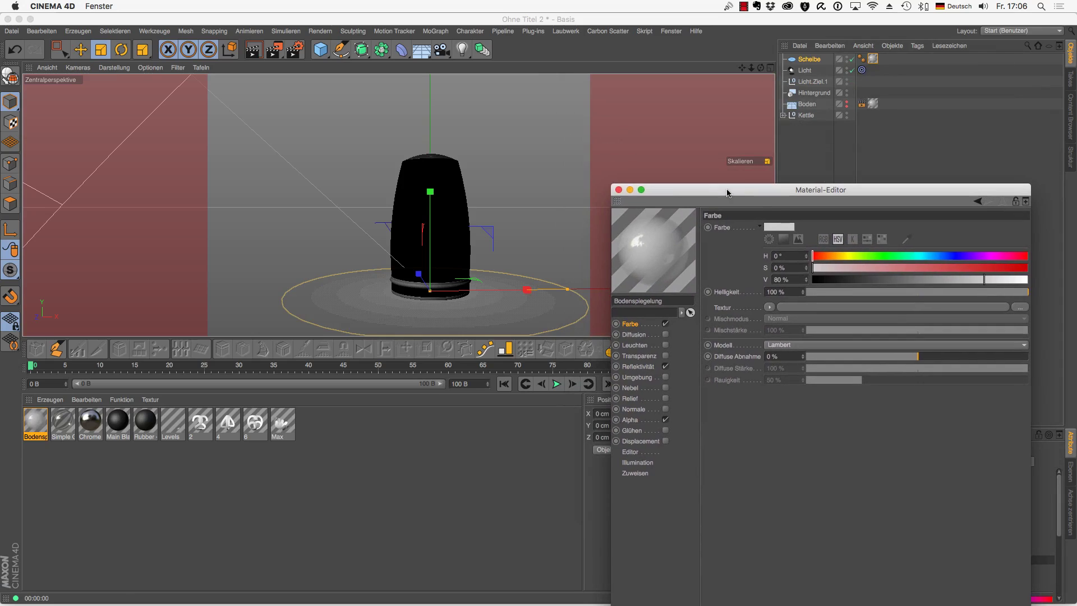
# Step: Select Hintergrund and set its Farbe aktivieren option to An
pyautogui.click(813, 93)
pyautogui.click(618, 189)
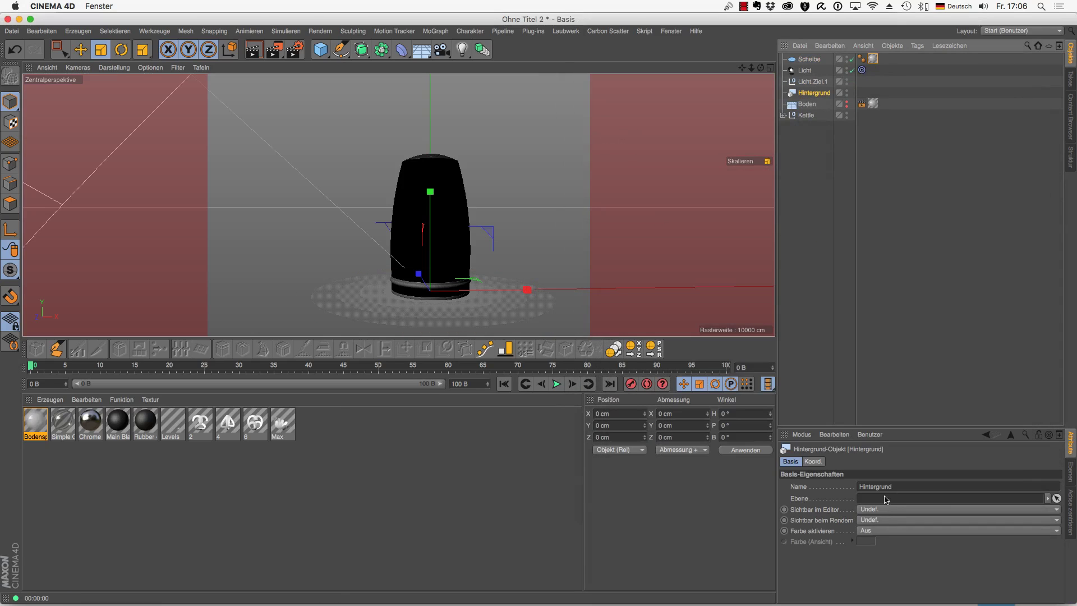
pyautogui.click(869, 531)
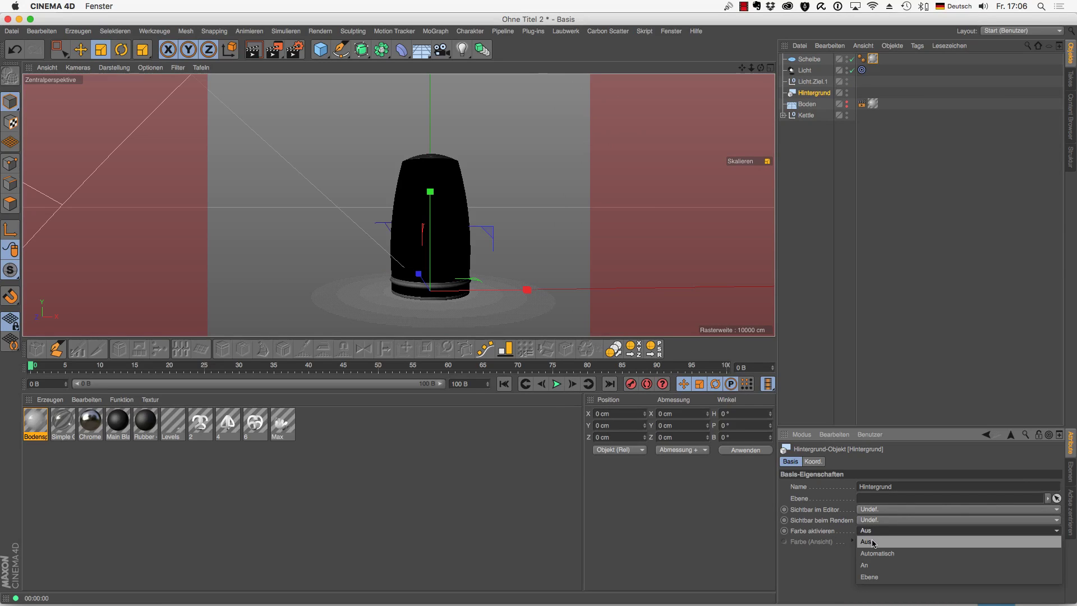
pyautogui.click(811, 540)
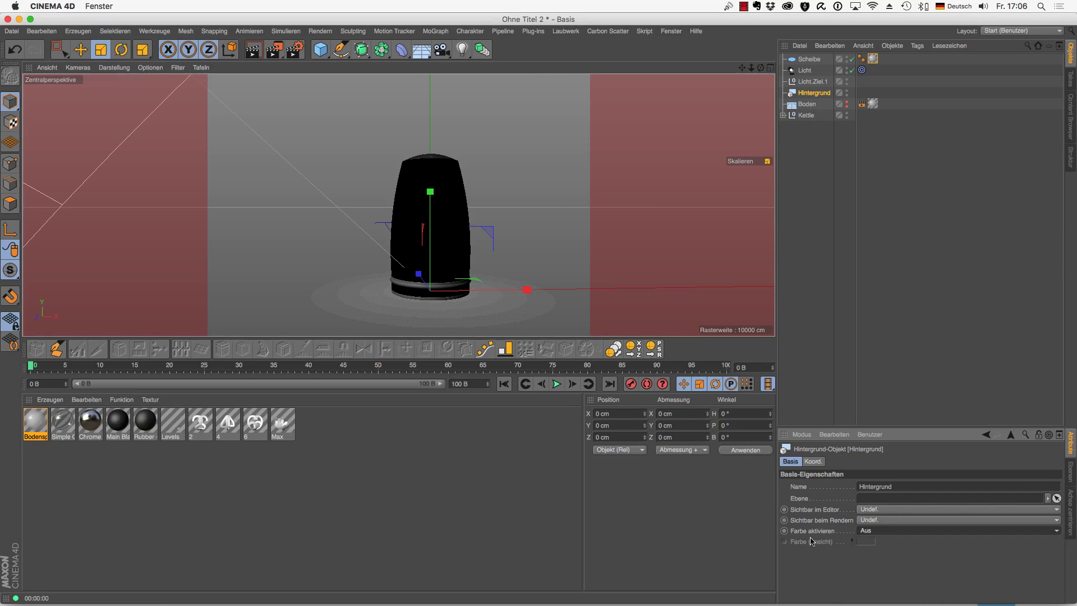
pyautogui.click(875, 533)
pyautogui.click(878, 565)
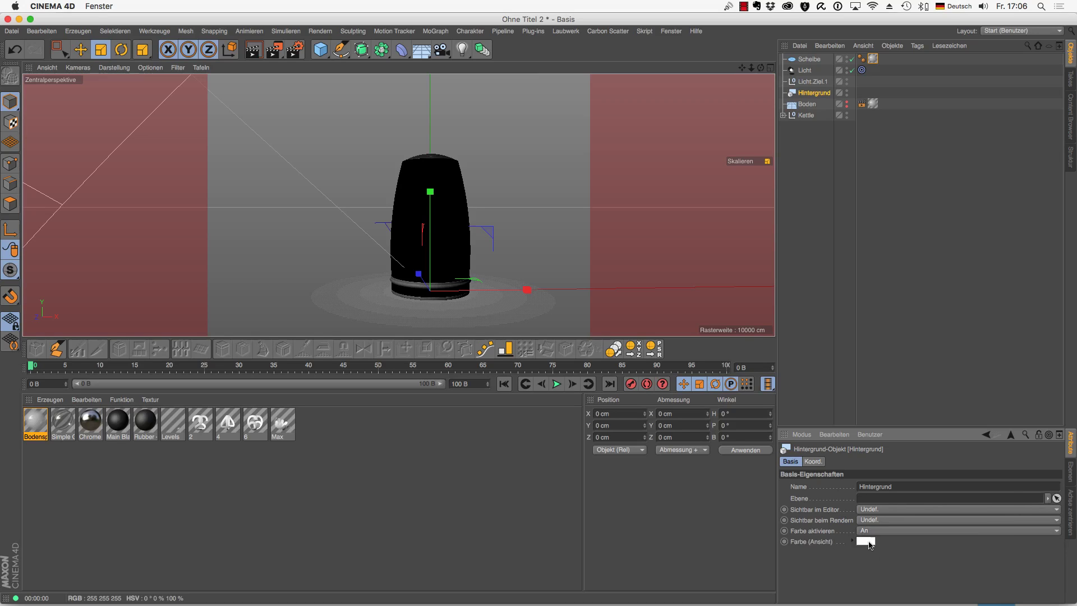
# Step: Set the display colour's brightness V to 85% for light grey and render the view
pyautogui.click(869, 542)
pyautogui.moveTo(847, 500); pyautogui.dragTo(890, 390)
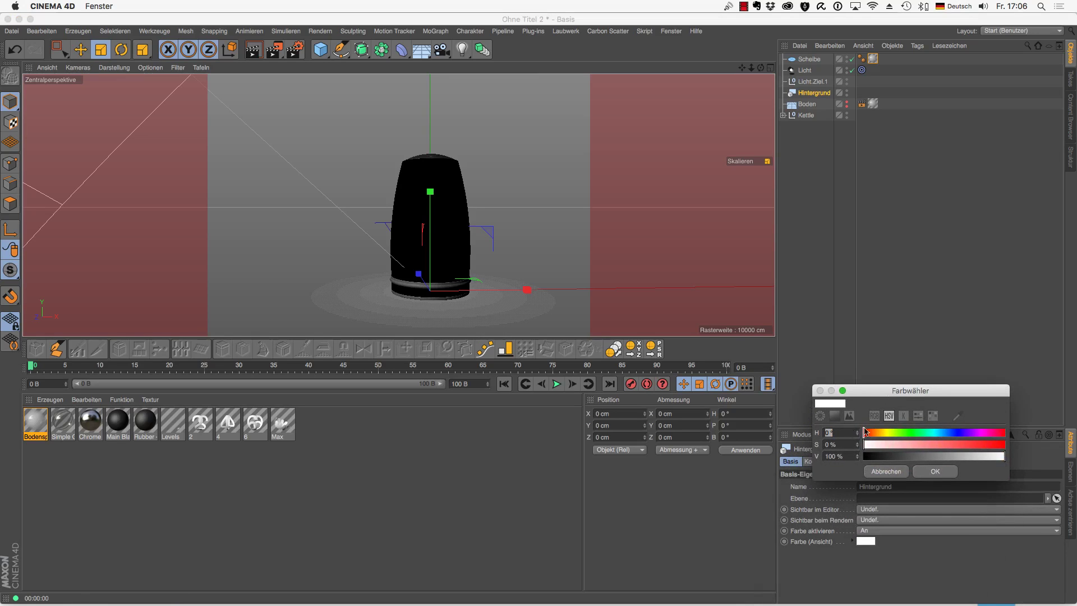
pyautogui.doubleClick(850, 456)
pyautogui.write('85')
pyautogui.press('Return')
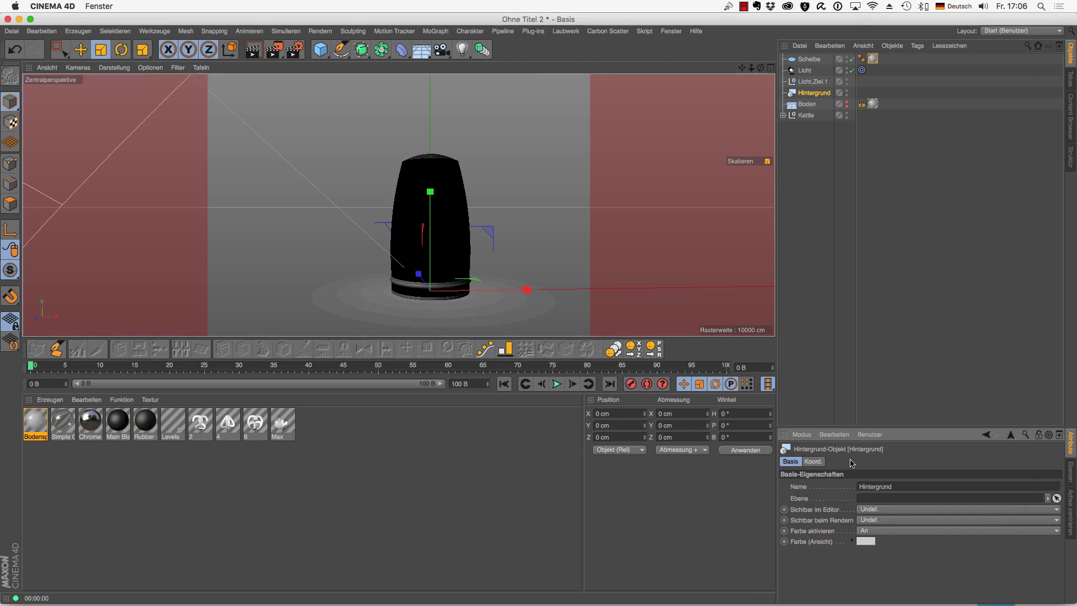
pyautogui.hotkey('ctrl', 'r')
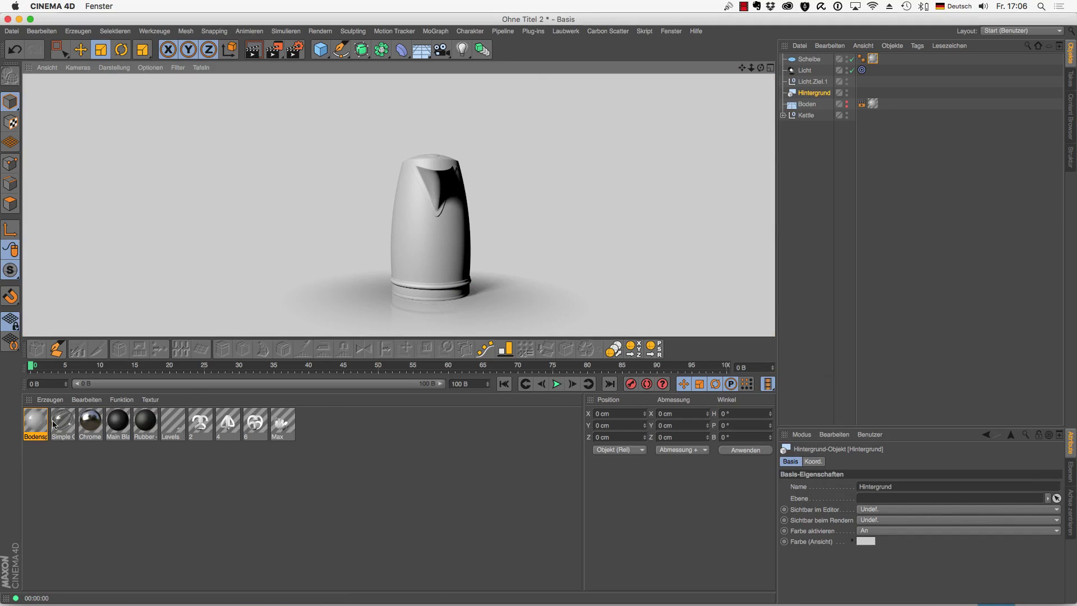
# Step: Enlarge the Scheibe disc to about 59.5 cm and shift an alpha gradient knot to darken it
pyautogui.click(815, 62)
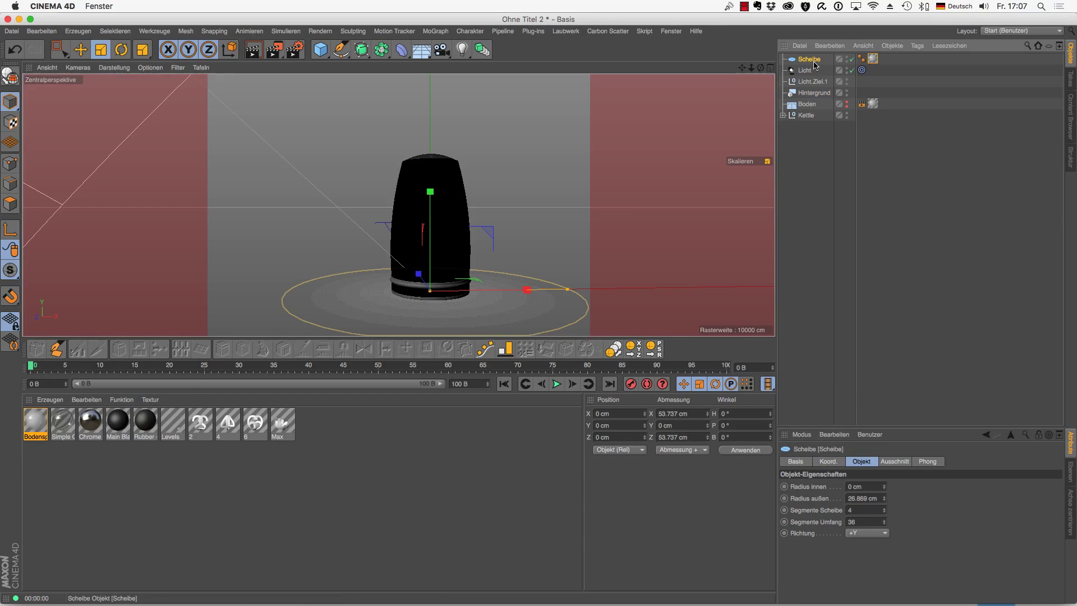
pyautogui.click(327, 292)
pyautogui.moveTo(327, 292); pyautogui.dragTo(354, 293)
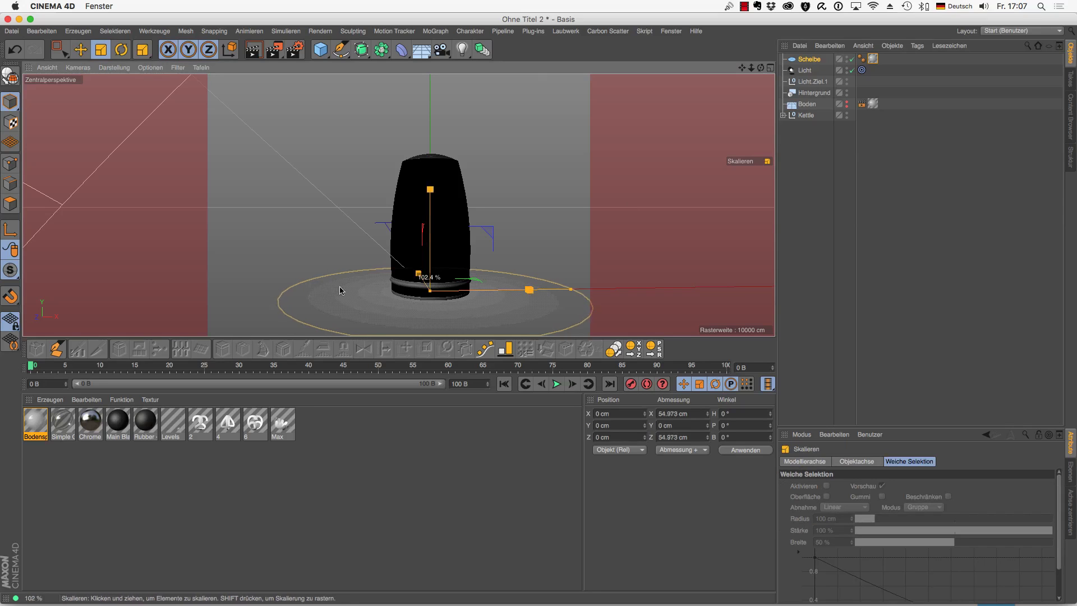
pyautogui.doubleClick(35, 422)
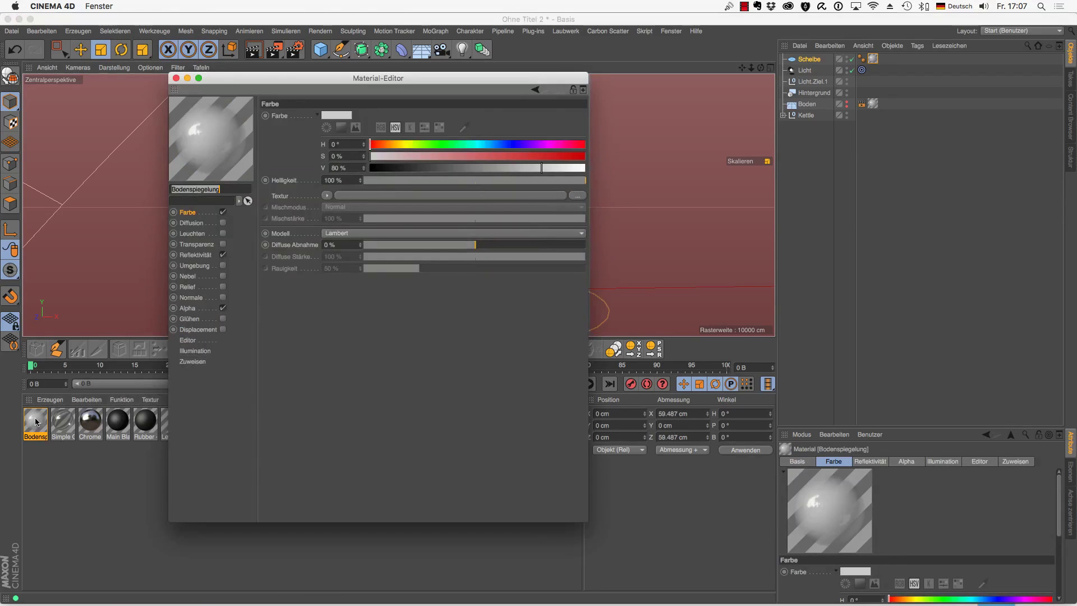
pyautogui.moveTo(310, 84); pyautogui.dragTo(750, 74)
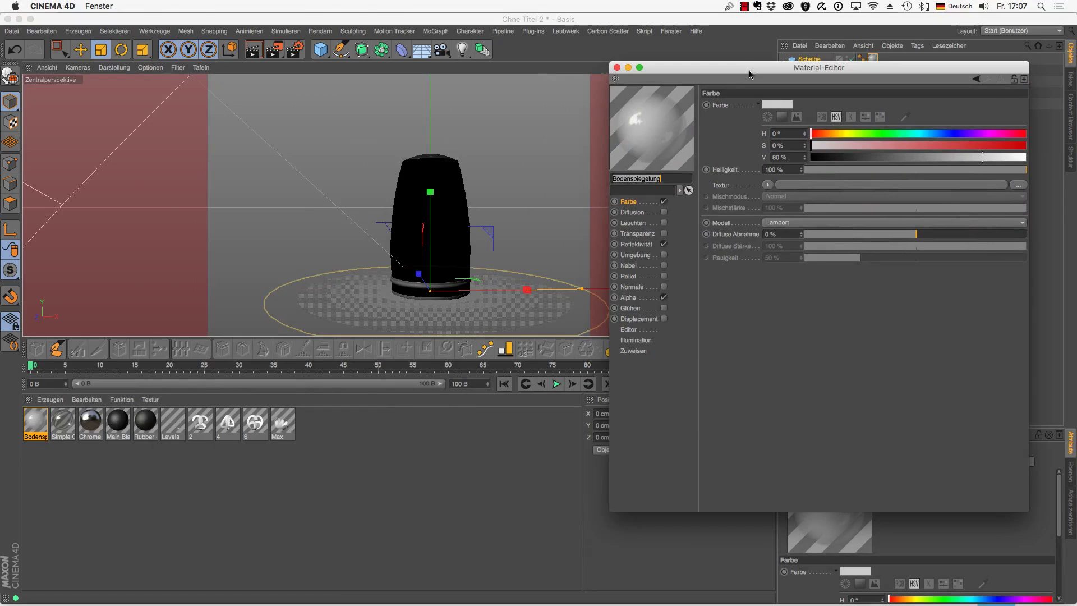
pyautogui.click(638, 298)
pyautogui.click(762, 193)
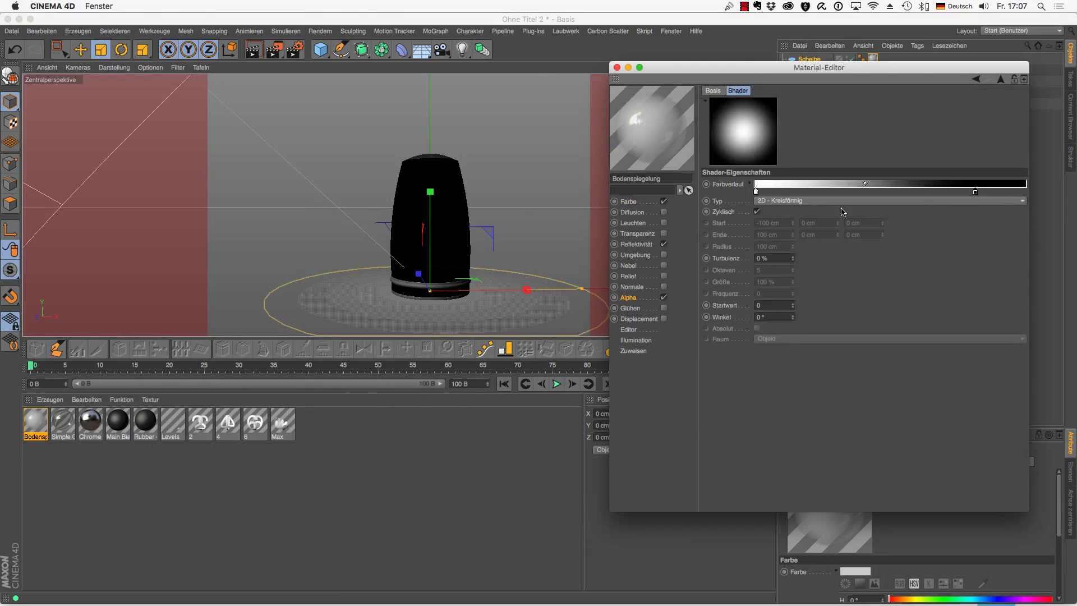
pyautogui.moveTo(977, 193); pyautogui.dragTo(940, 196)
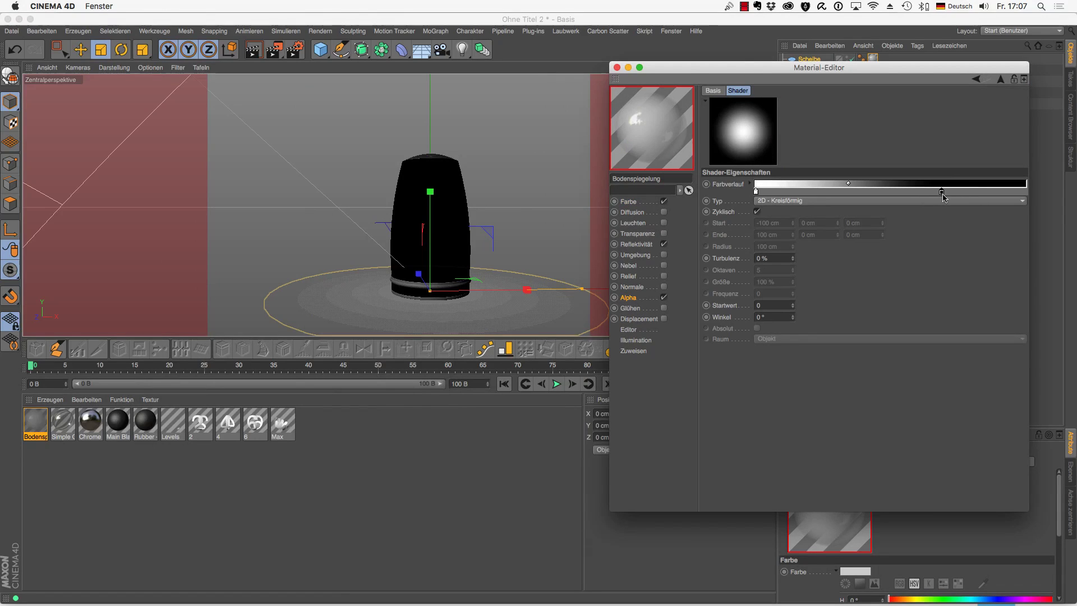
# Step: Set the Fresnel Brechungsindex to 1.2 and render the updated reflection
pyautogui.click(637, 245)
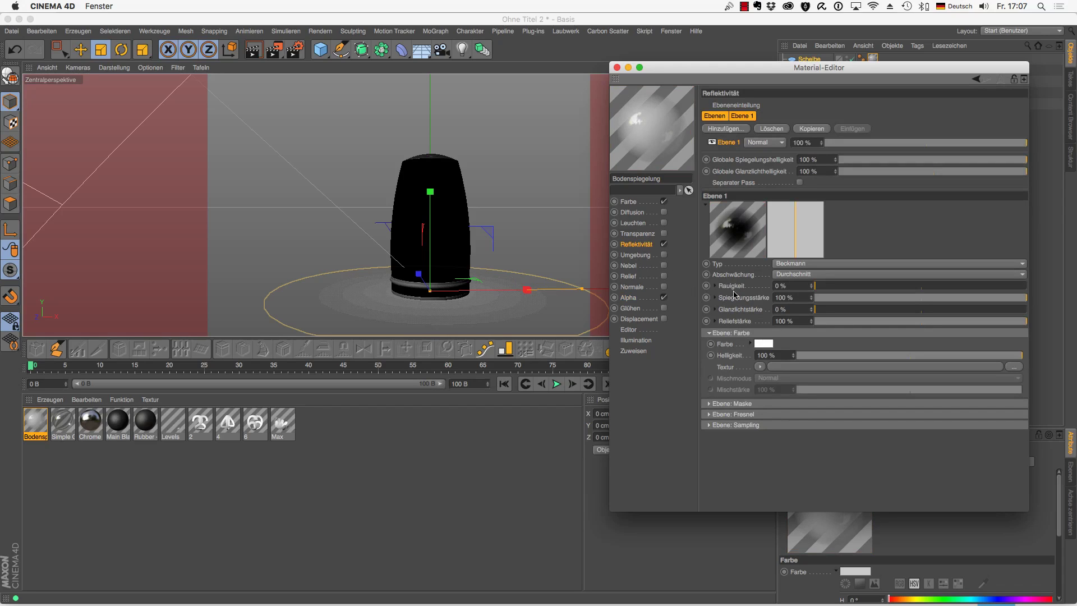
pyautogui.click(709, 415)
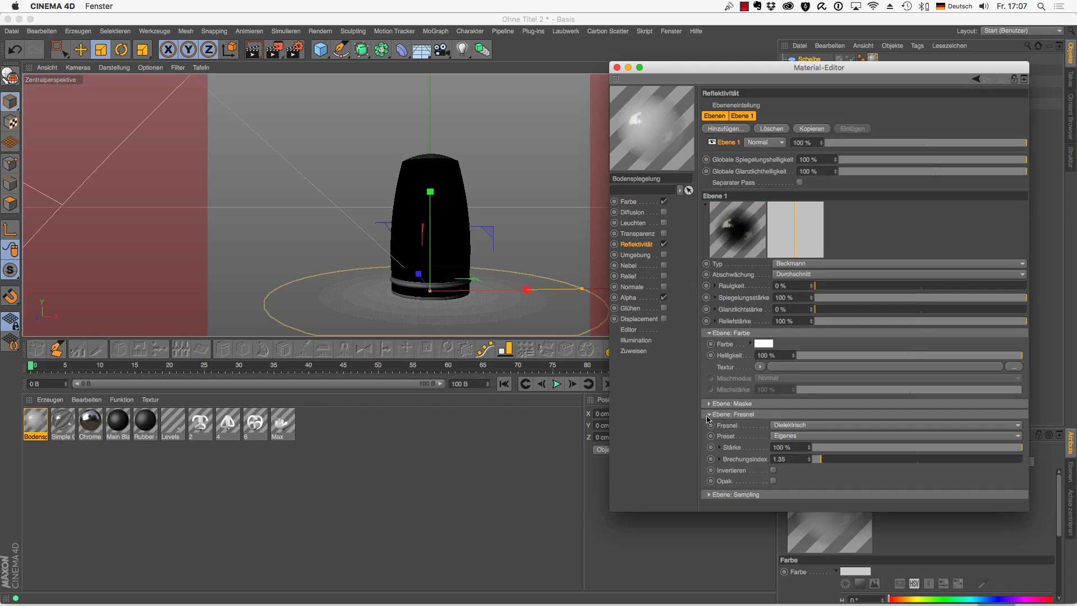
pyautogui.doubleClick(790, 459)
pyautogui.write('1,2')
pyautogui.press('Return')
pyautogui.hotkey('ctrl', 'r')
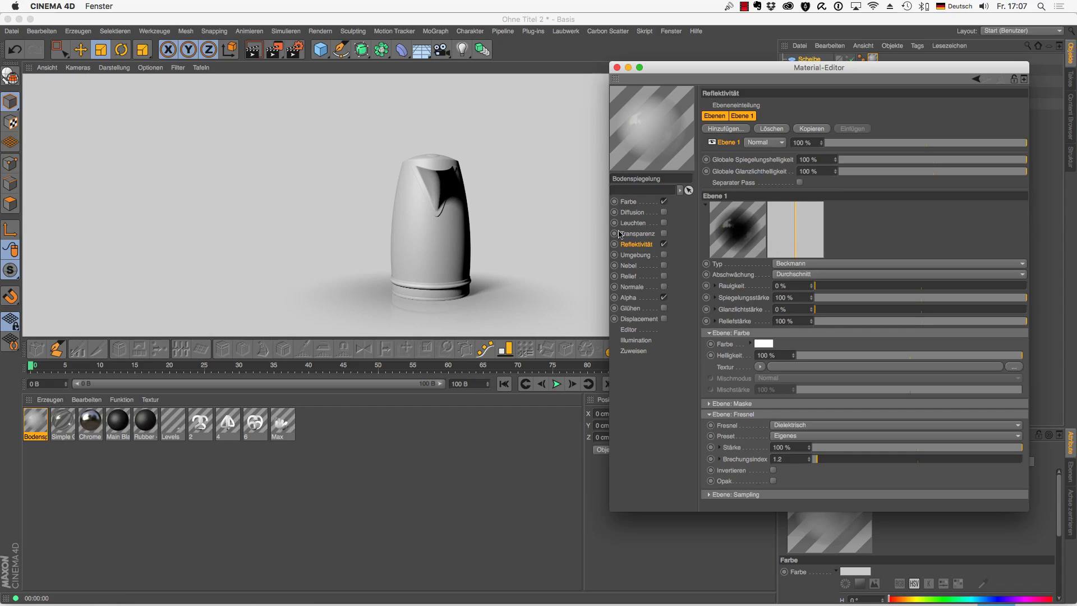
# Step: Close the material editor, clear the render, and reselect Boden, Scheibe and Bodenspiegelung
pyautogui.click(616, 68)
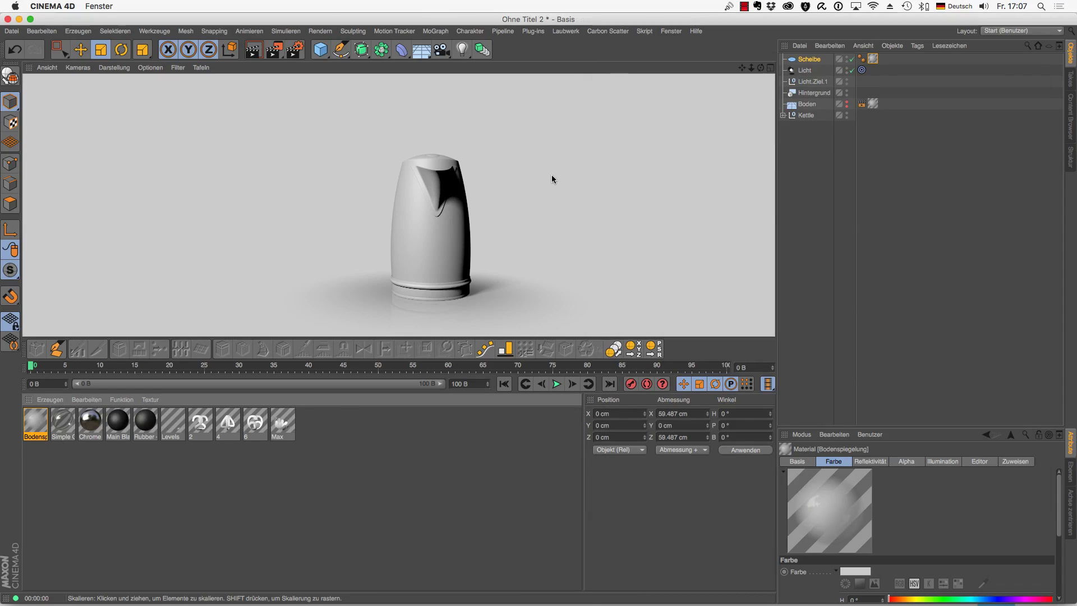
pyautogui.click(544, 288)
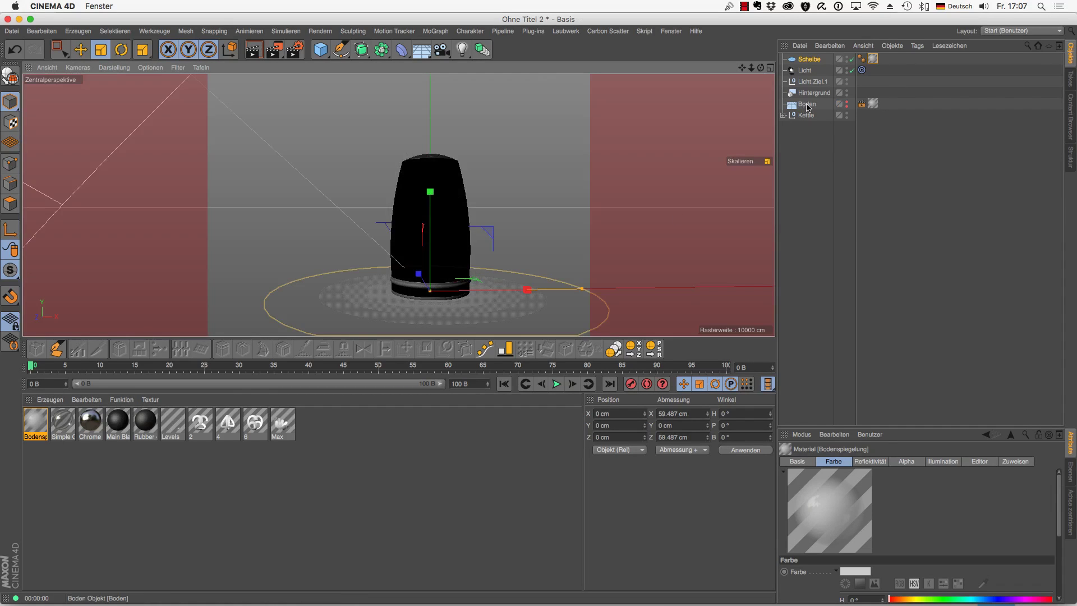
pyautogui.click(807, 105)
pyautogui.click(809, 60)
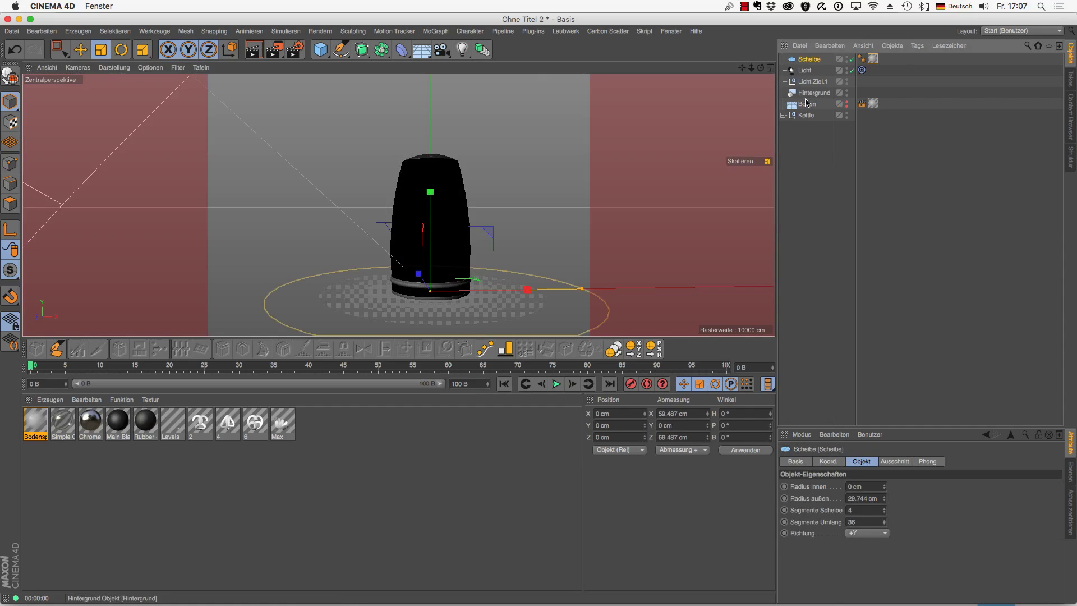
pyautogui.click(537, 505)
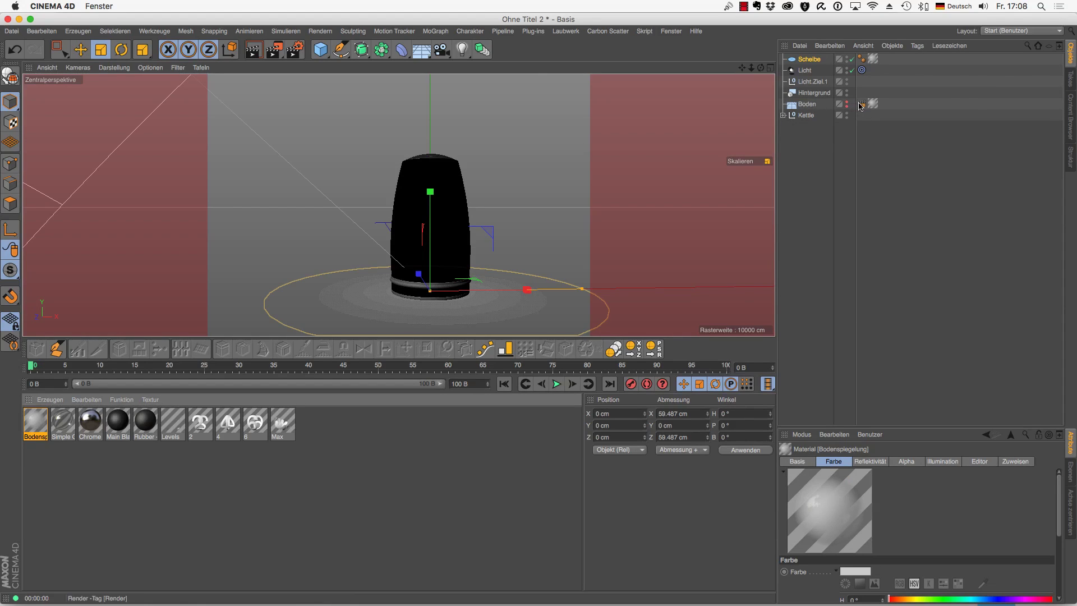
# Step: Add a Render tag with Hintergrund-Compositing to the Scheibe disc and render a preview
pyautogui.rightClick(812, 61)
pyautogui.moveTo(850, 66)
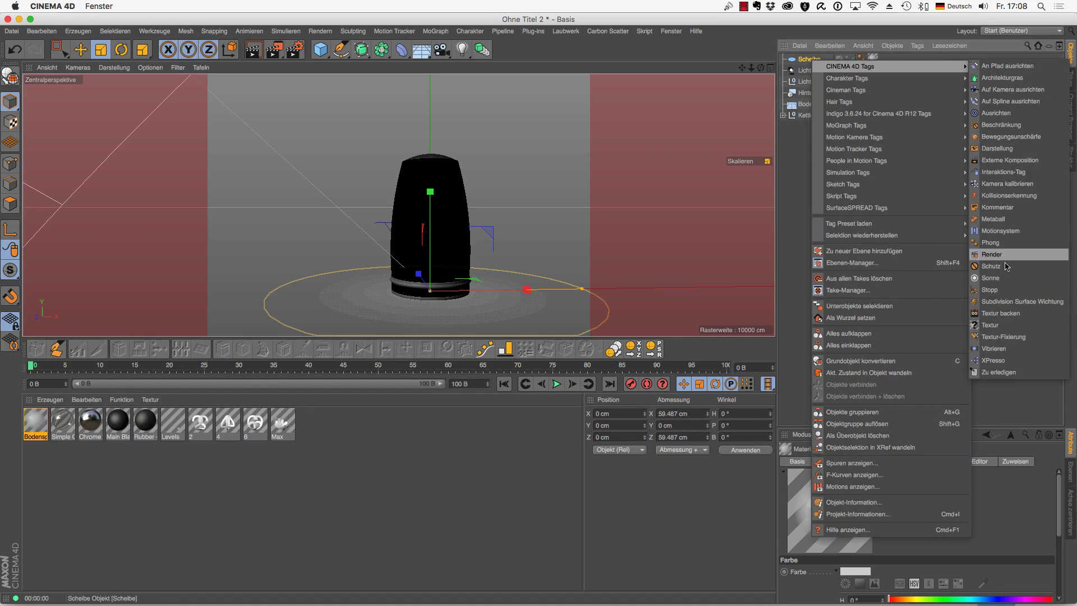
pyautogui.click(1005, 255)
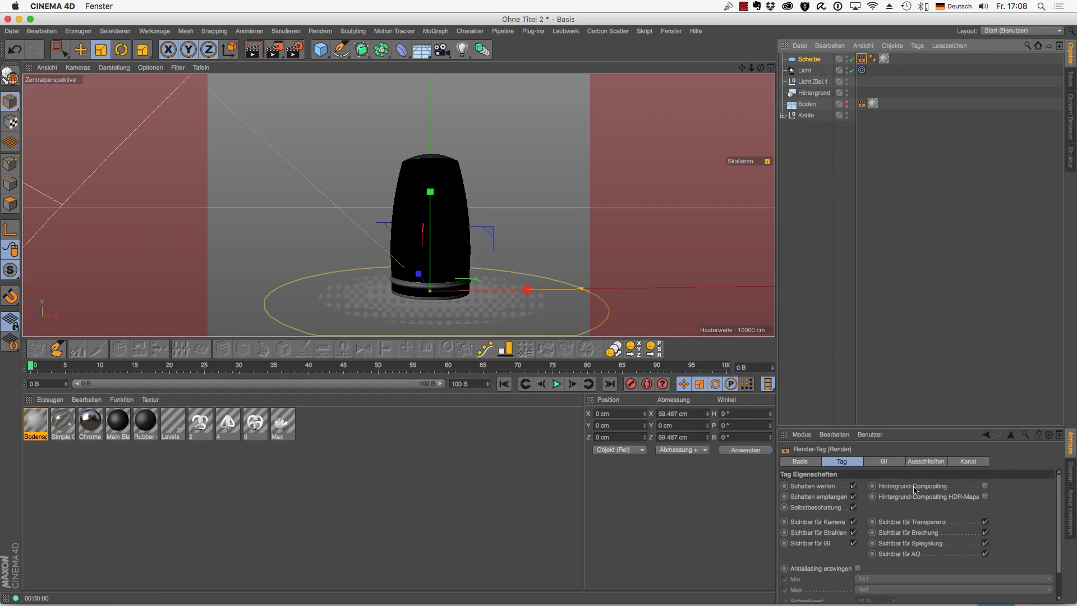
pyautogui.click(986, 486)
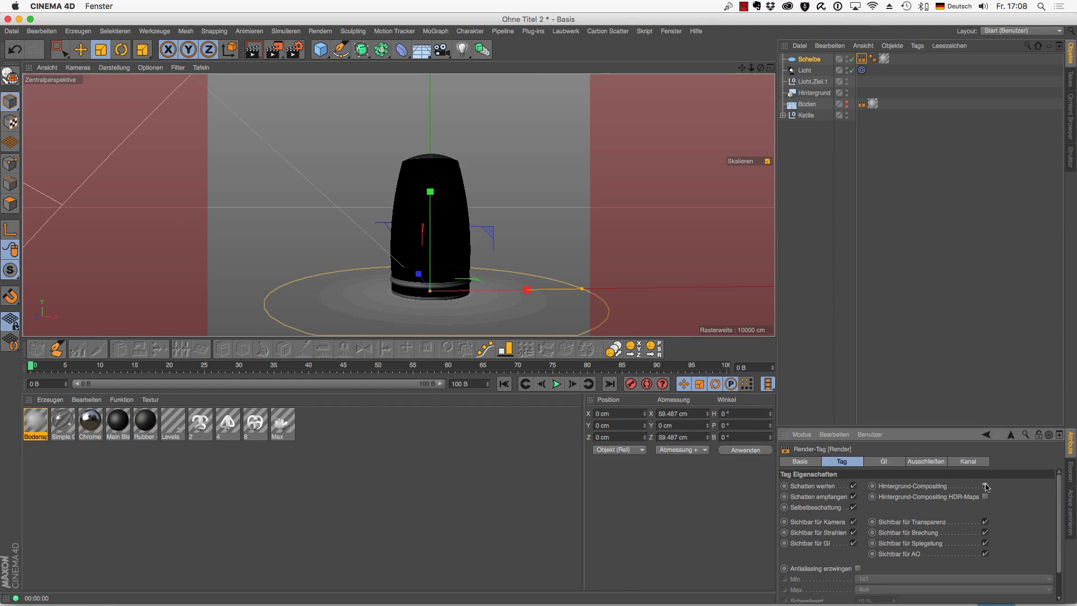
pyautogui.hotkey('ctrl', 'r')
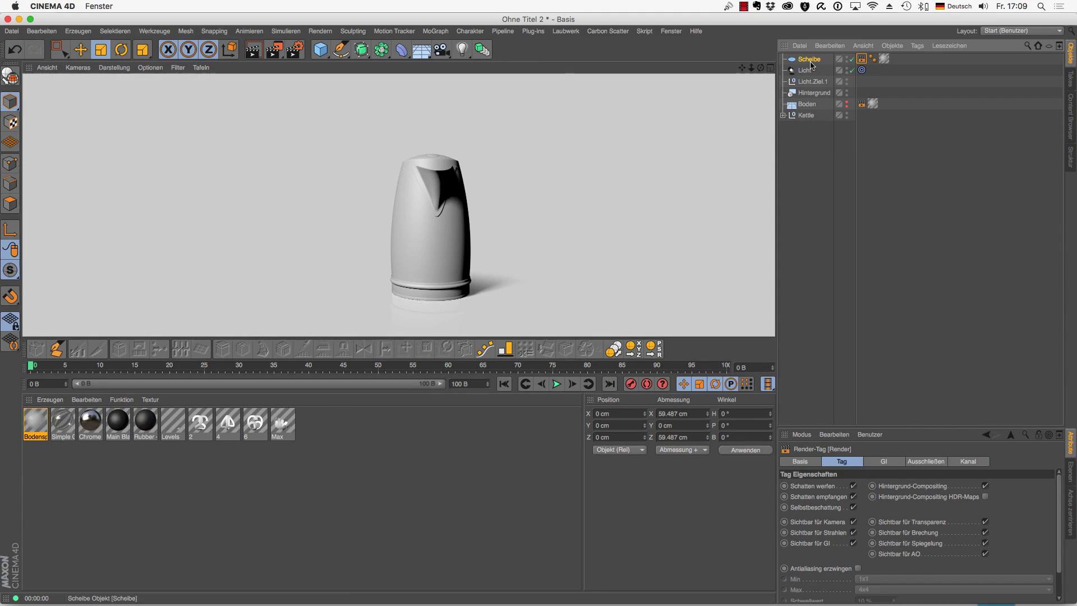
# Step: Try scaling Scheibe up, undo it, then move Scheibe below Hintergrund in the hierarchy
pyautogui.click(618, 265)
pyautogui.moveTo(553, 241); pyautogui.dragTo(581, 287)
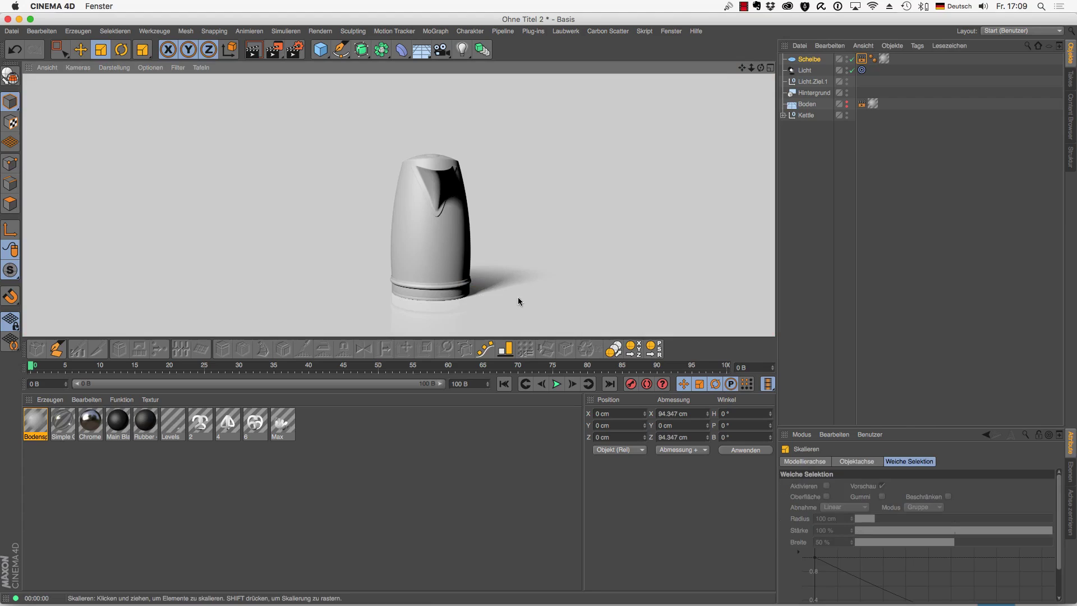
pyautogui.click(14, 49)
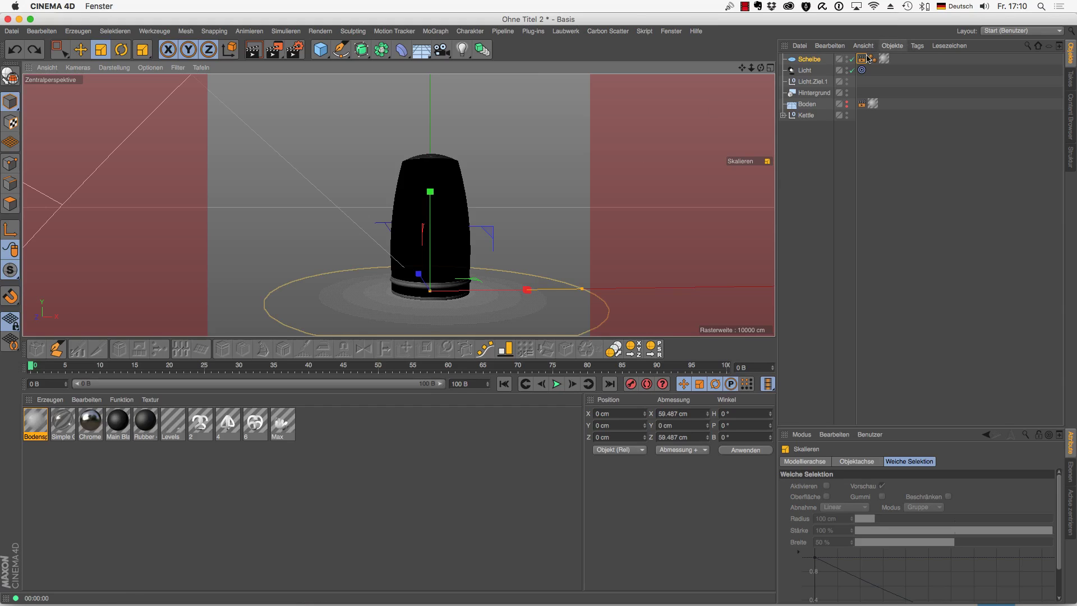
pyautogui.moveTo(821, 62); pyautogui.dragTo(821, 98)
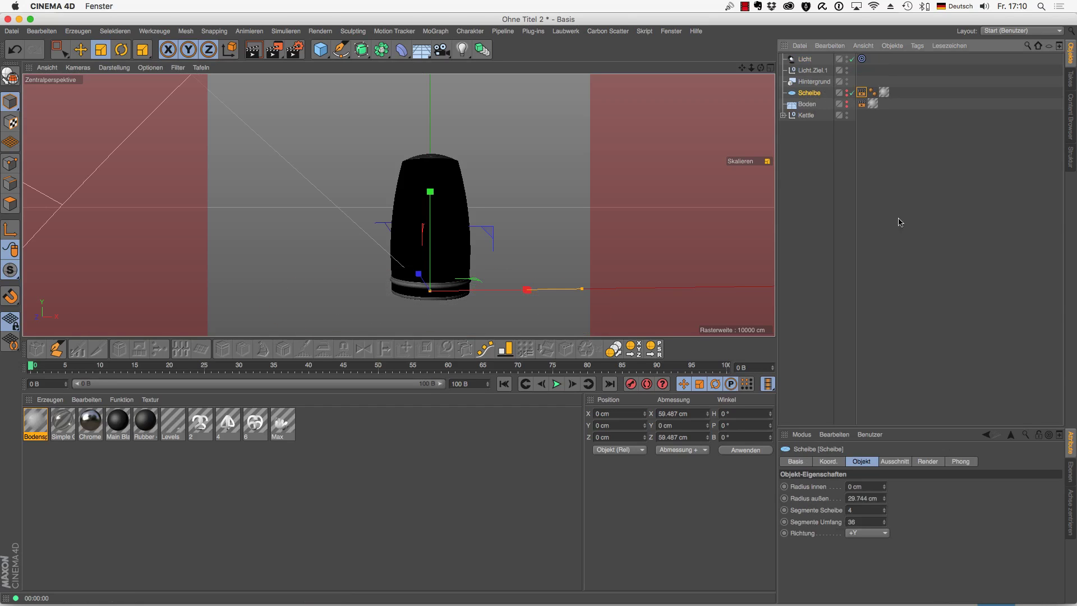
# Step: Frame the scene in the right side view and activate the Bézier Spline-Stift tool
pyautogui.press('s')
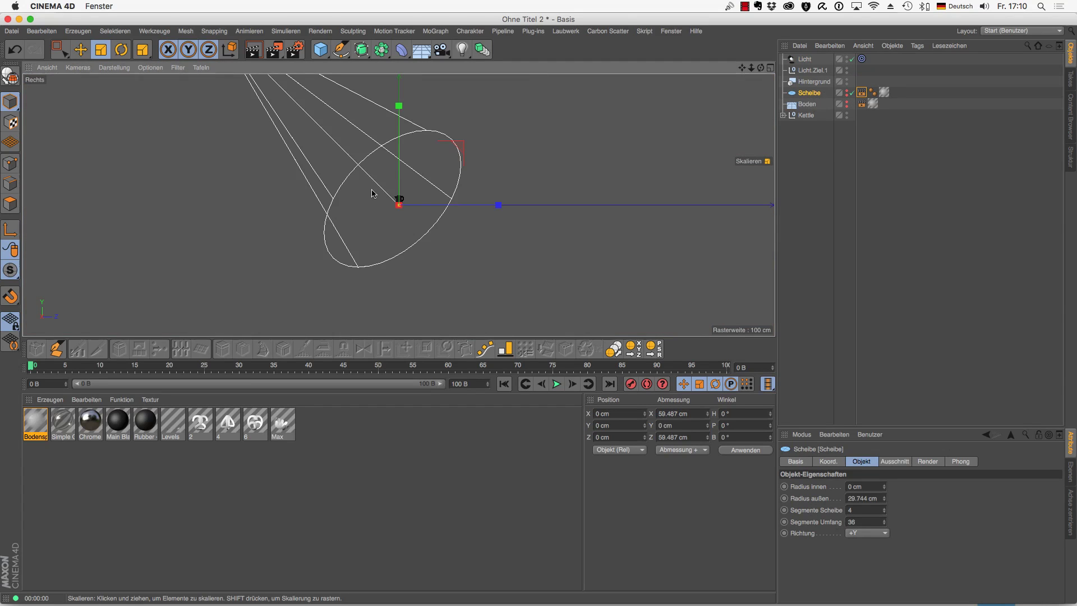
pyautogui.press('F3')
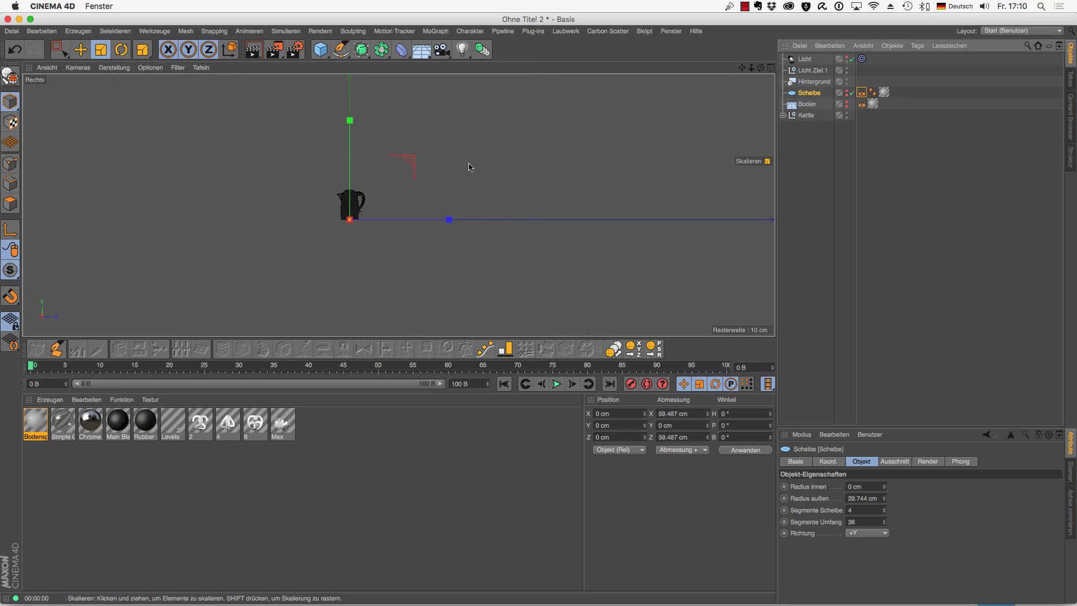
pyautogui.keyDown('alt'); pyautogui.moveTo(471, 168); pyautogui.dragTo(495, 202, button='middle'); pyautogui.keyUp('alt')
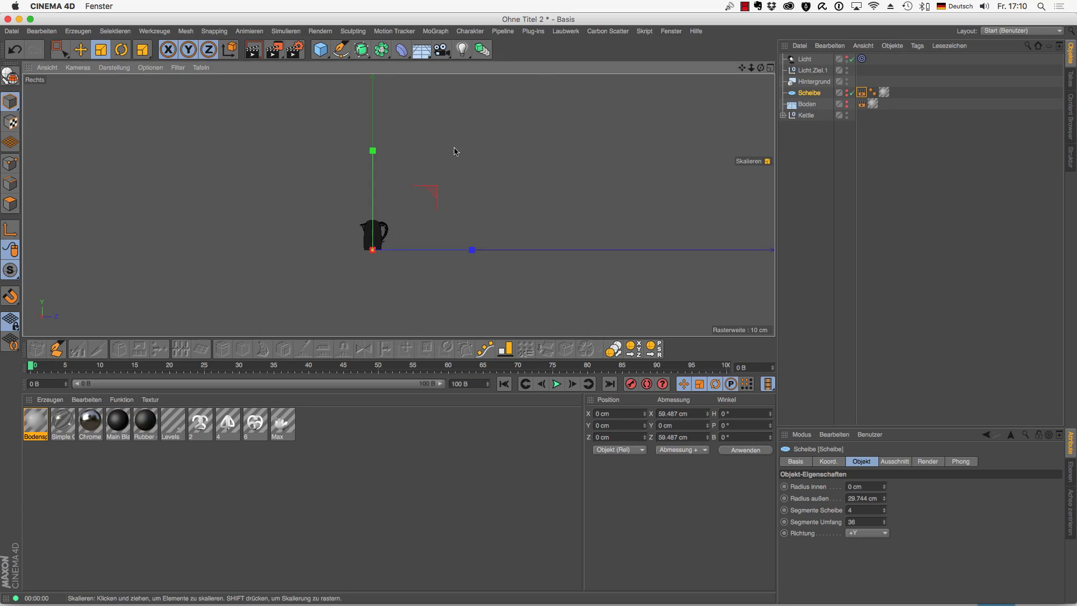
pyautogui.click(341, 52)
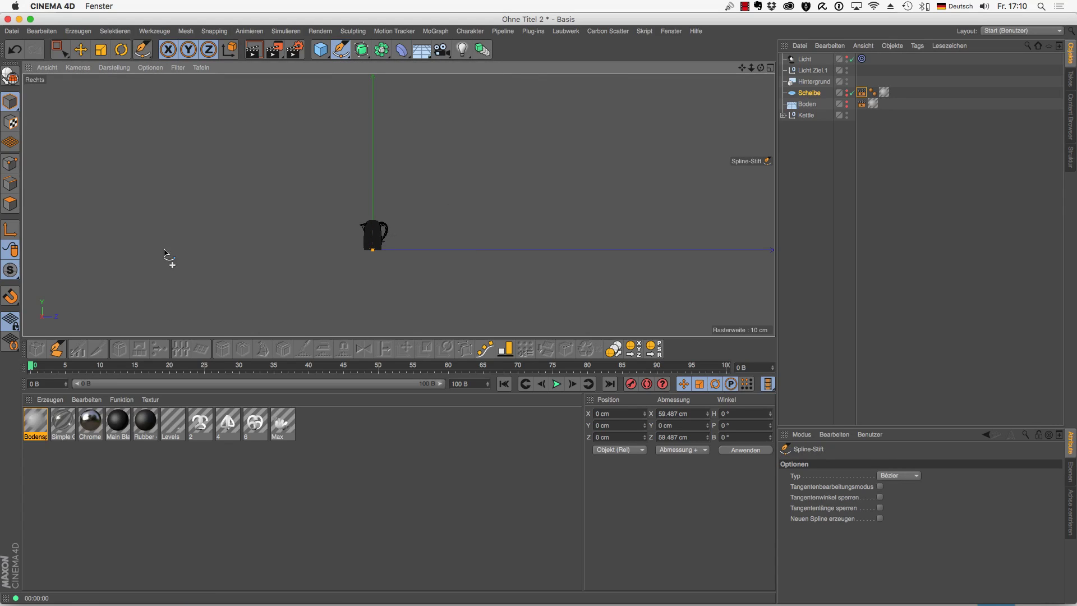
# Step: Draw an L-shaped spline: a floor line past the kettle, then a vertical line up
pyautogui.click(98, 247)
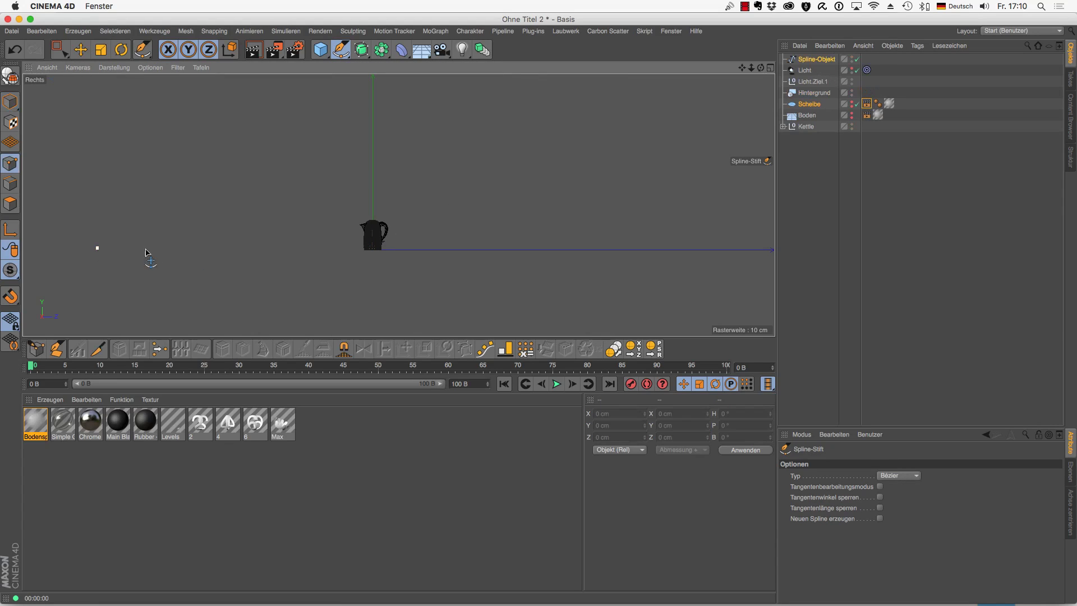
pyautogui.click(678, 250)
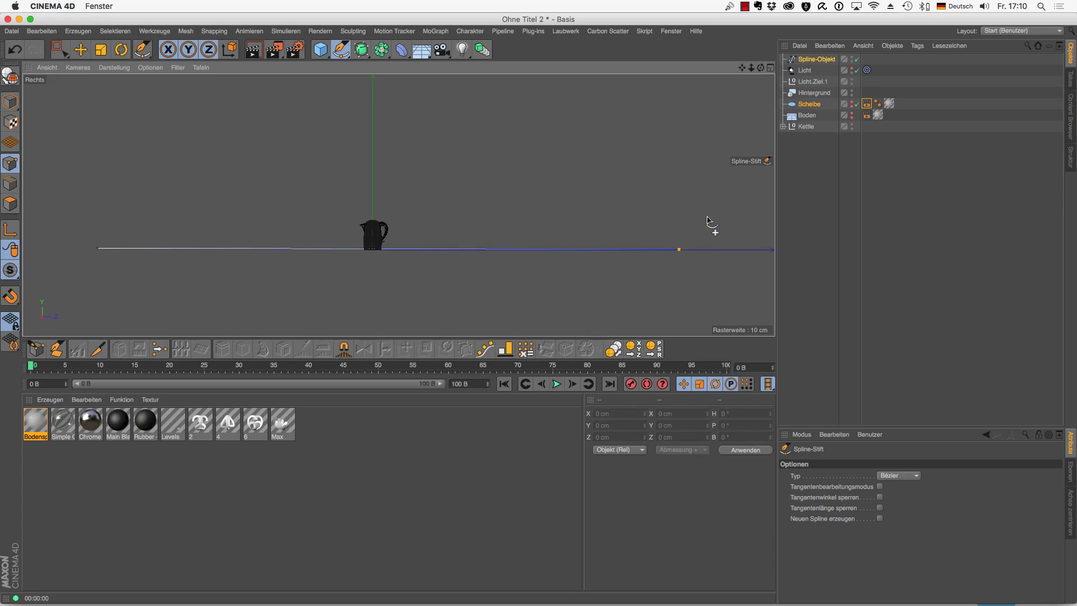
pyautogui.scroll(-3, 694, 233)
pyautogui.scroll(-2, 665, 236)
pyautogui.scroll(-1, 665, 239)
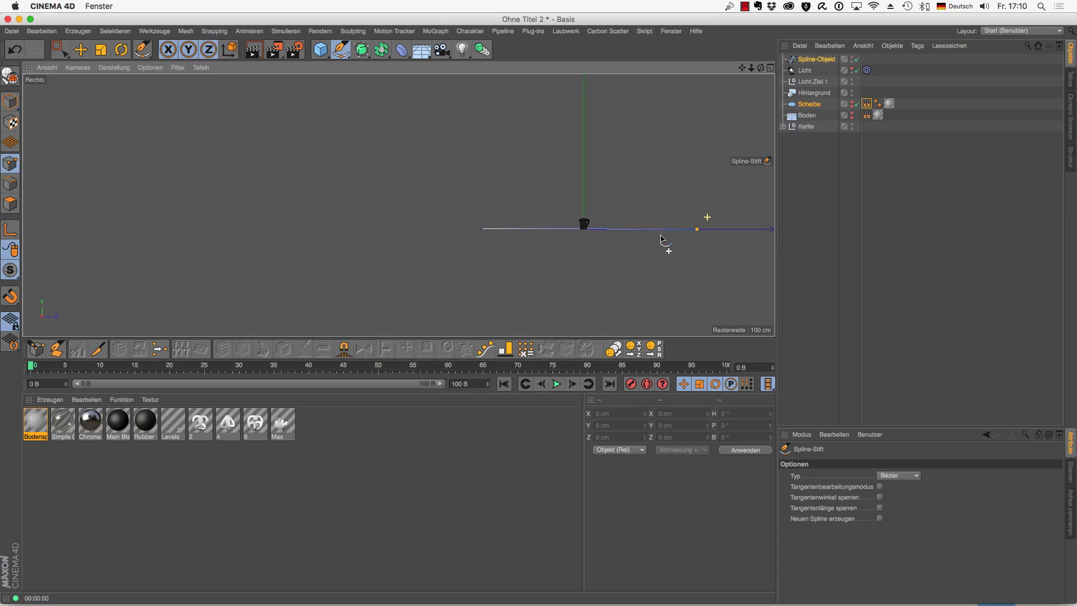
pyautogui.scroll(2, 684, 235)
pyautogui.scroll(2, 692, 238)
pyautogui.scroll(-1, 692, 240)
pyautogui.scroll(-1, 676, 255)
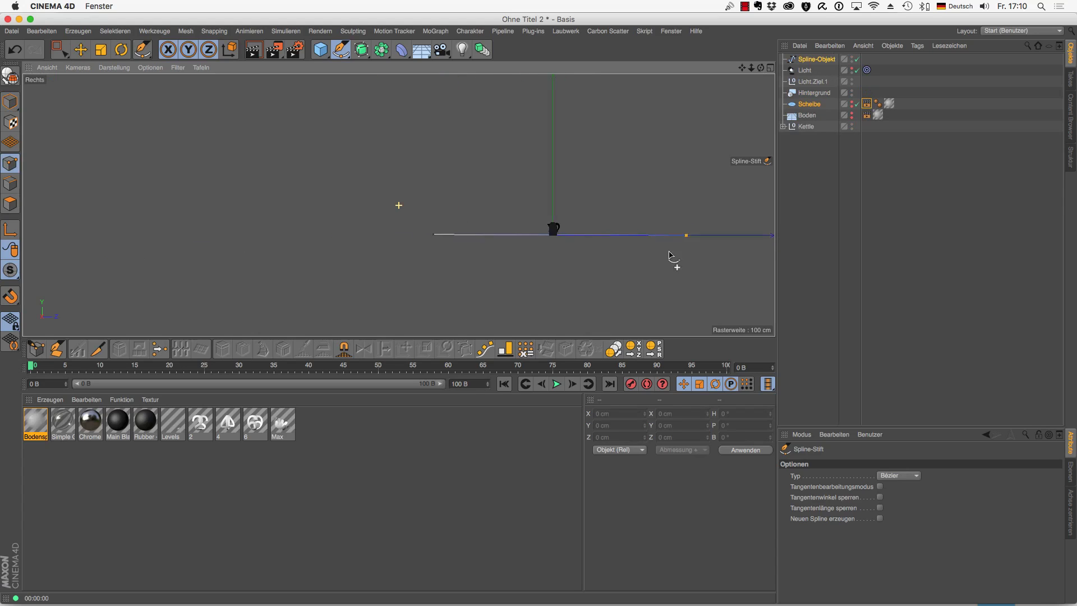
pyautogui.scroll(-1, 645, 269)
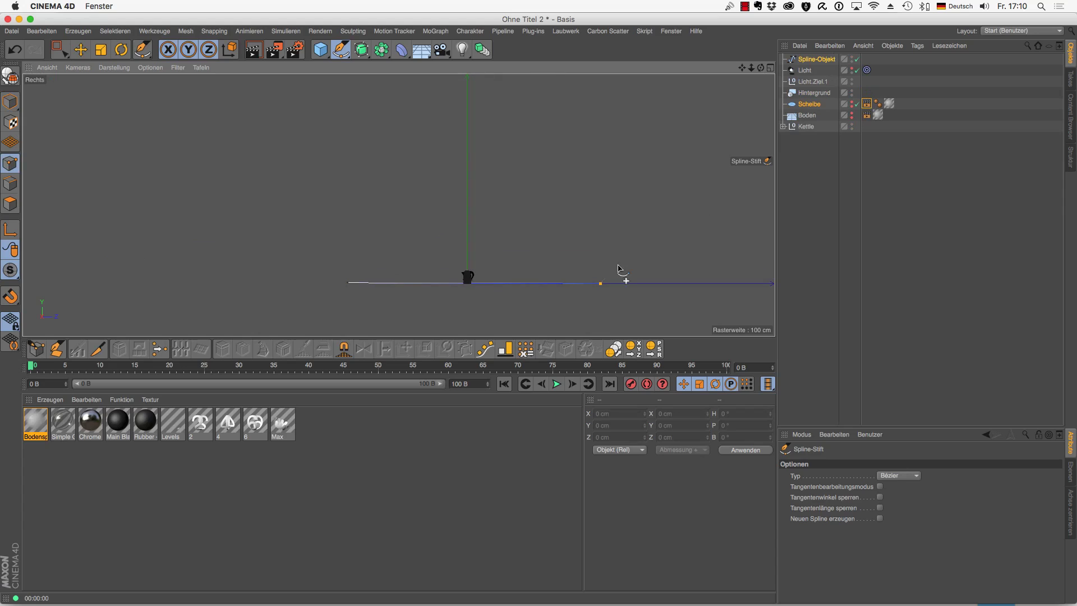
pyautogui.click(602, 96)
pyautogui.press('Escape')
pyautogui.click(60, 51)
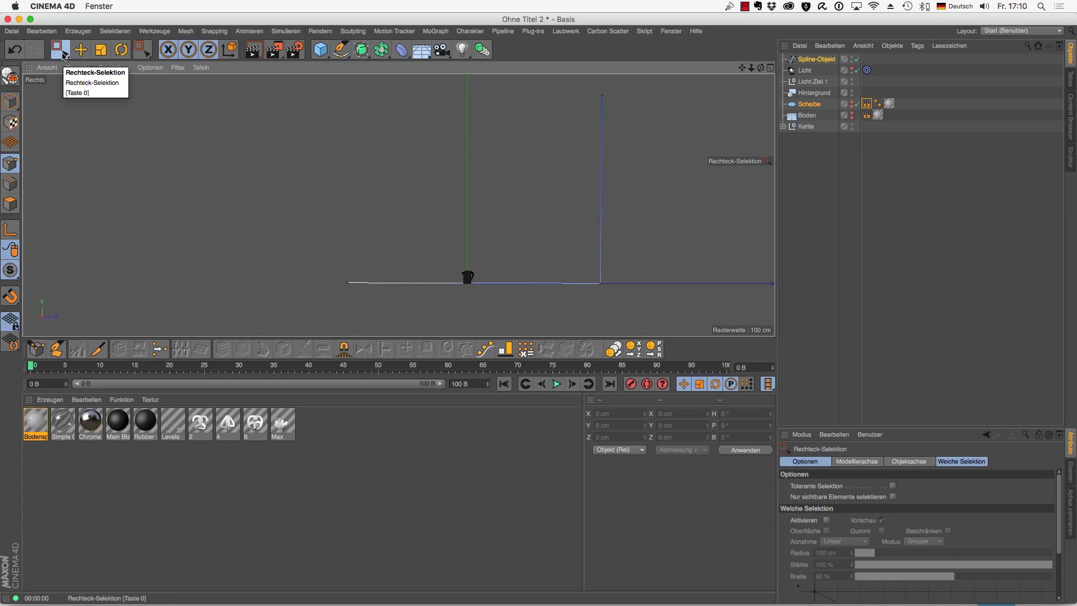
# Step: Straighten the spline's vertical line by setting its points' Size Z to 0
pyautogui.moveTo(581, 83); pyautogui.dragTo(661, 303)
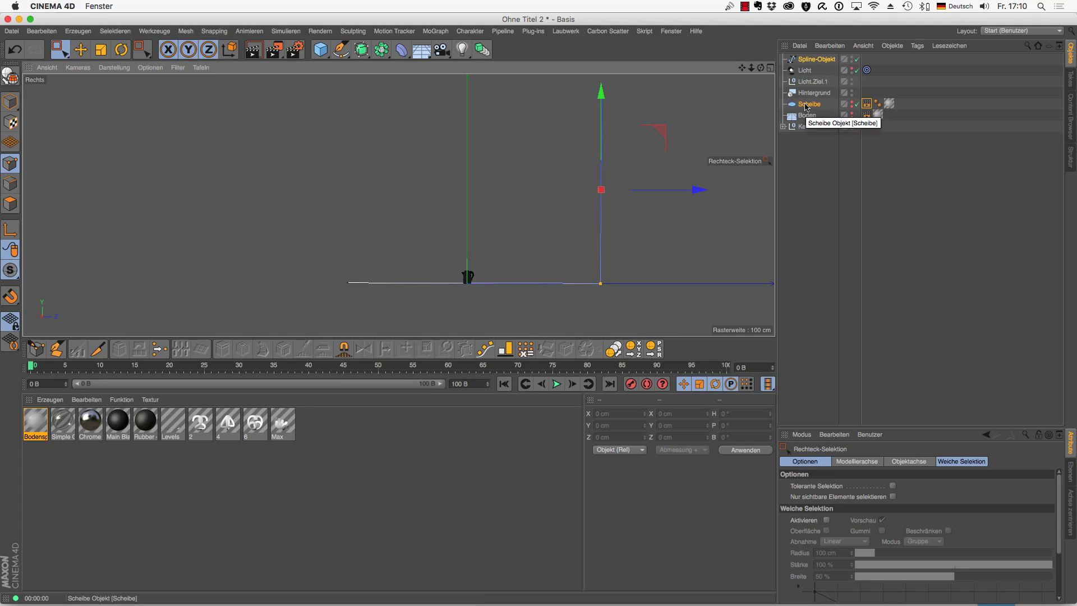
pyautogui.keyDown('ctrl'); pyautogui.click(807, 107); pyautogui.keyUp('ctrl')
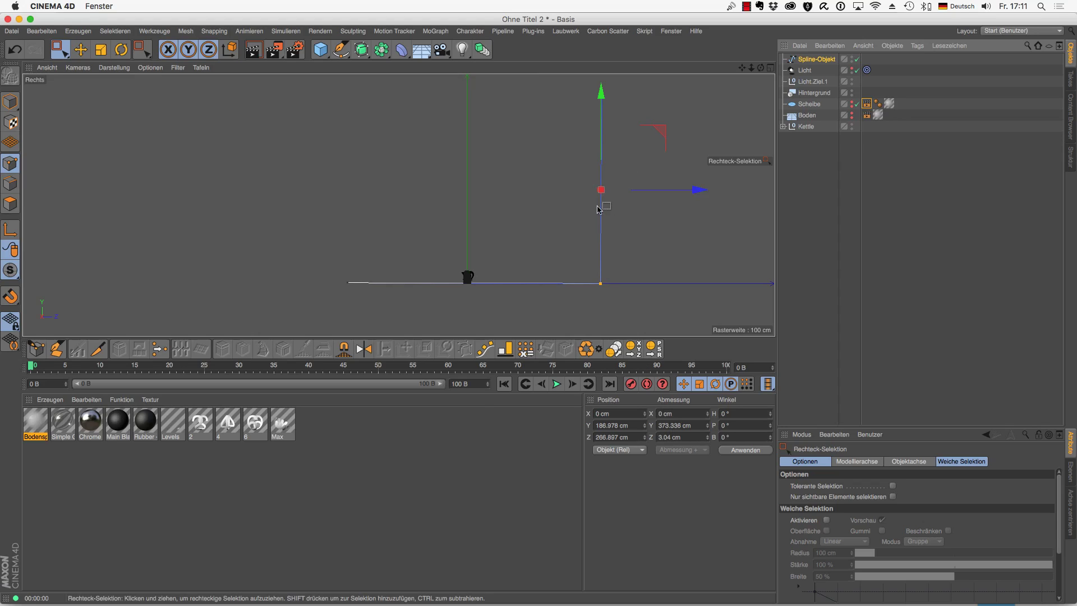
pyautogui.click(674, 437)
pyautogui.press('BackSpace')
pyautogui.write('0')
pyautogui.press('Return')
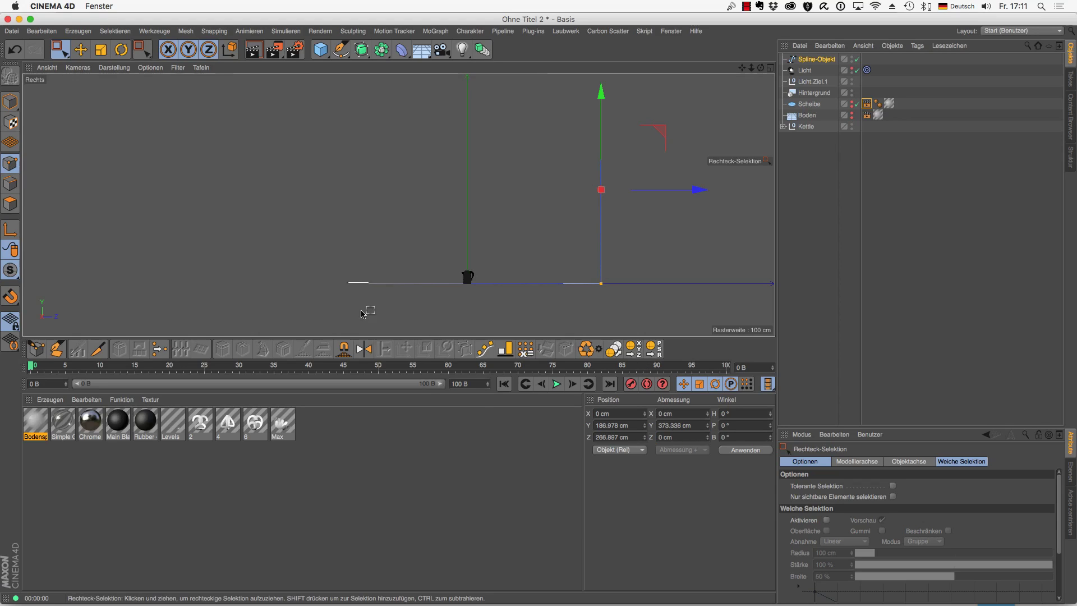
# Step: Flatten the floor line to Size Y 0 at Position Y 0, and select the corner point
pyautogui.moveTo(311, 272); pyautogui.dragTo(715, 301)
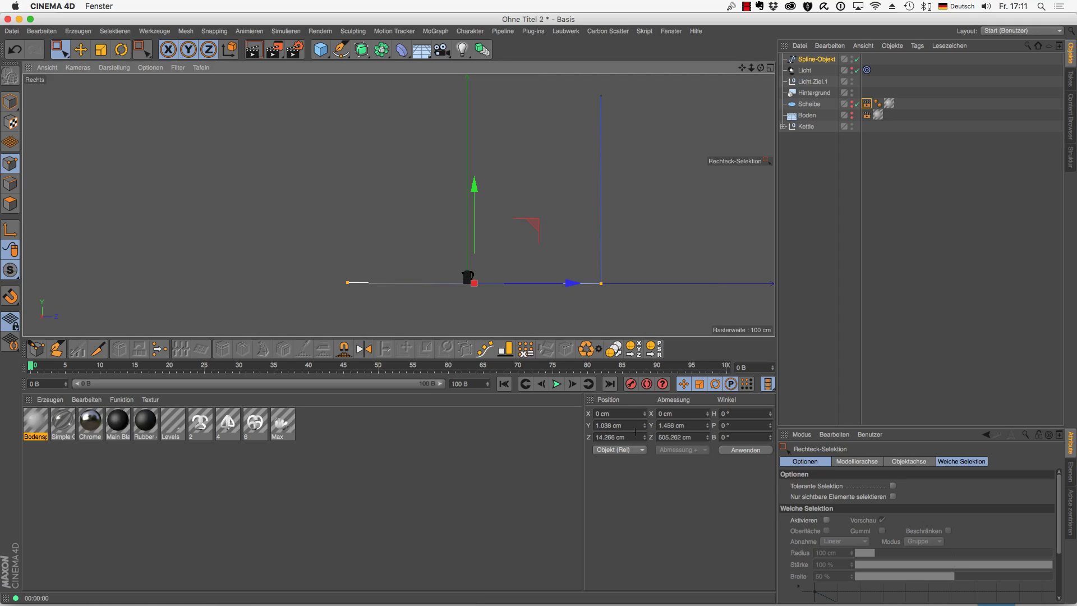
pyautogui.click(670, 425)
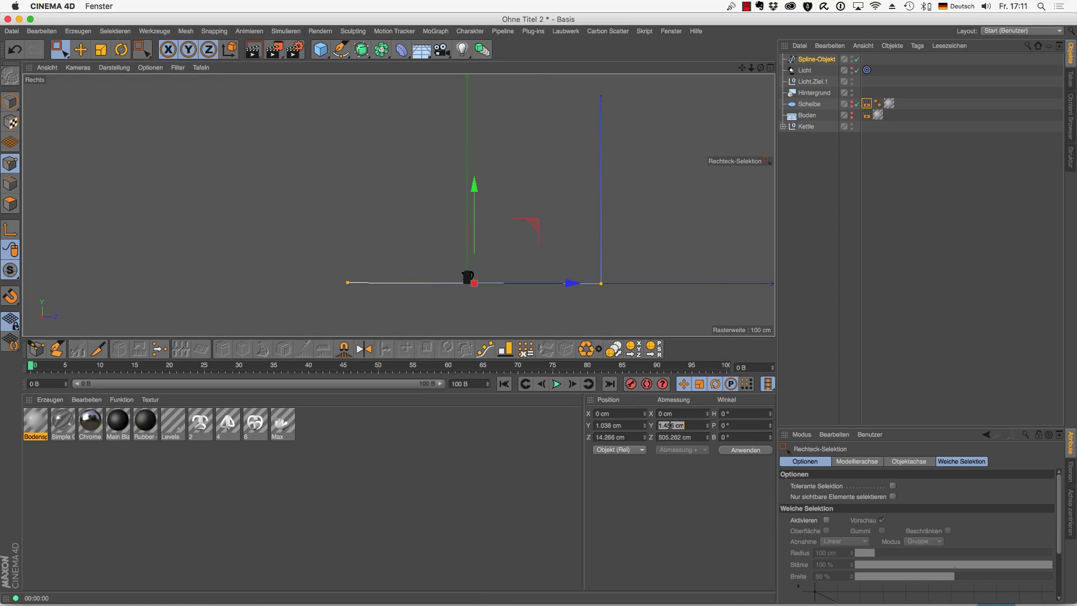
pyautogui.write('0')
pyautogui.press('Return')
pyautogui.click(634, 425)
pyautogui.write('0')
pyautogui.press('Return')
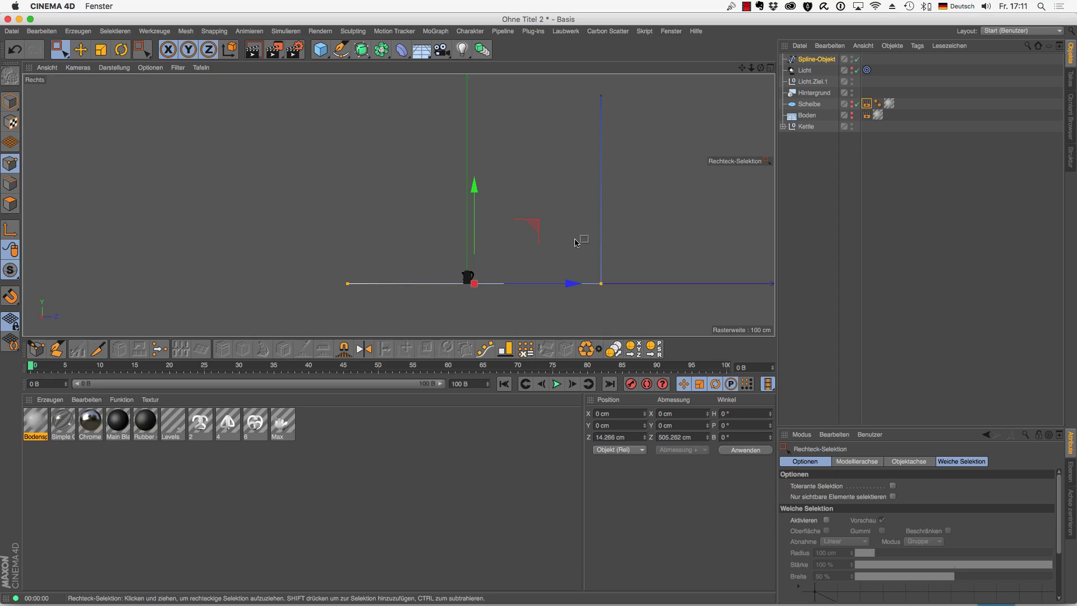
pyautogui.moveTo(577, 240); pyautogui.dragTo(653, 305)
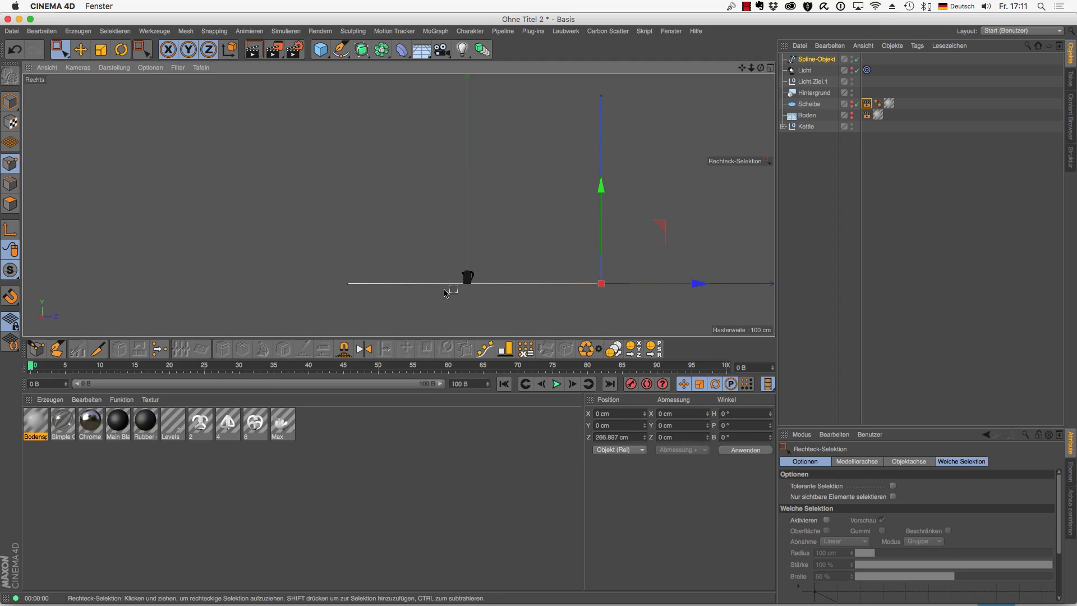
pyautogui.rightClick(478, 318)
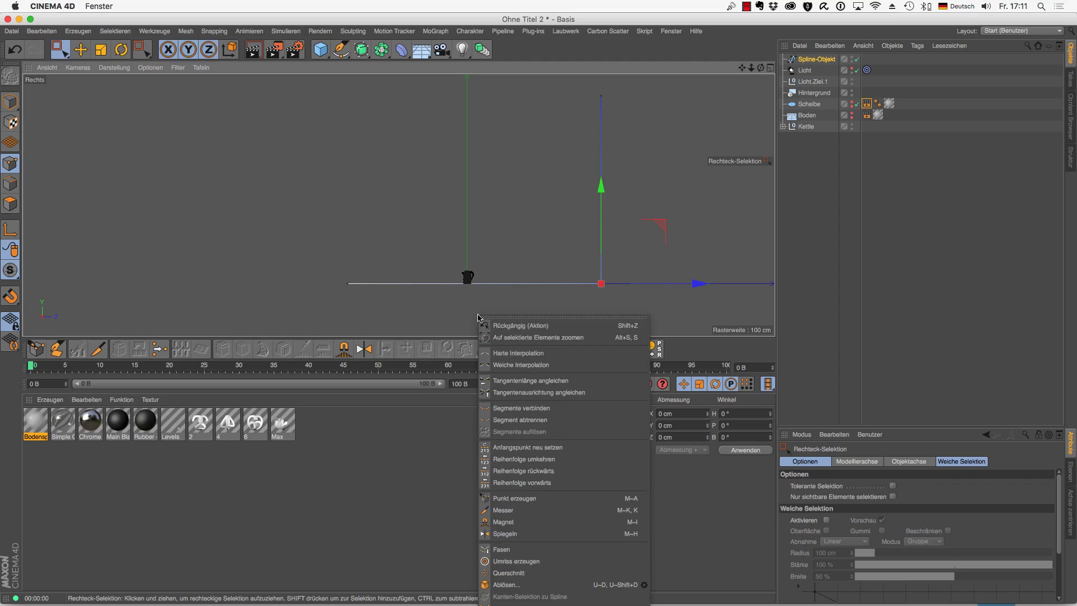
# Step: Chamfer the spline's corner point to a radius of about 79 cm, checking other views
pyautogui.click(511, 549)
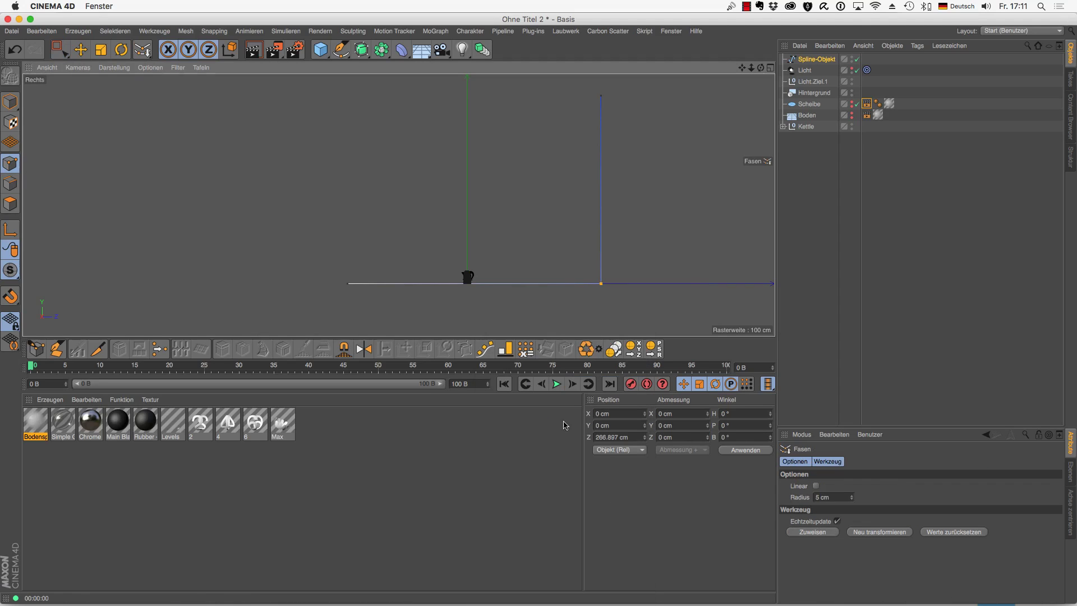
pyautogui.moveTo(458, 309)
pyautogui.mouseDown()
pyautogui.moveTo(471, 308)
pyautogui.moveTo(457, 310)
pyautogui.mouseUp()
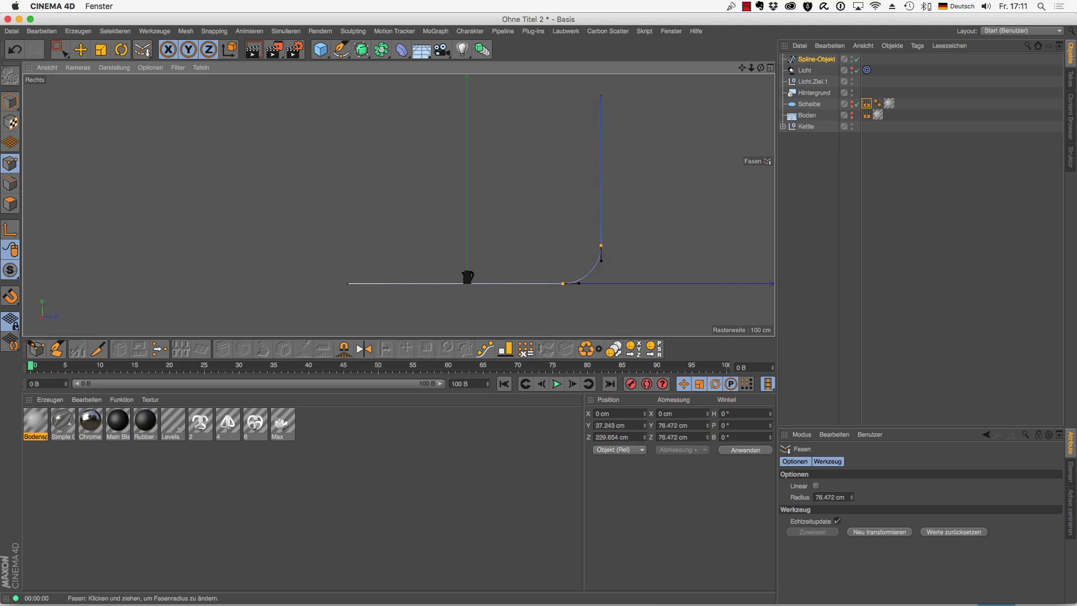
pyautogui.press('F1')
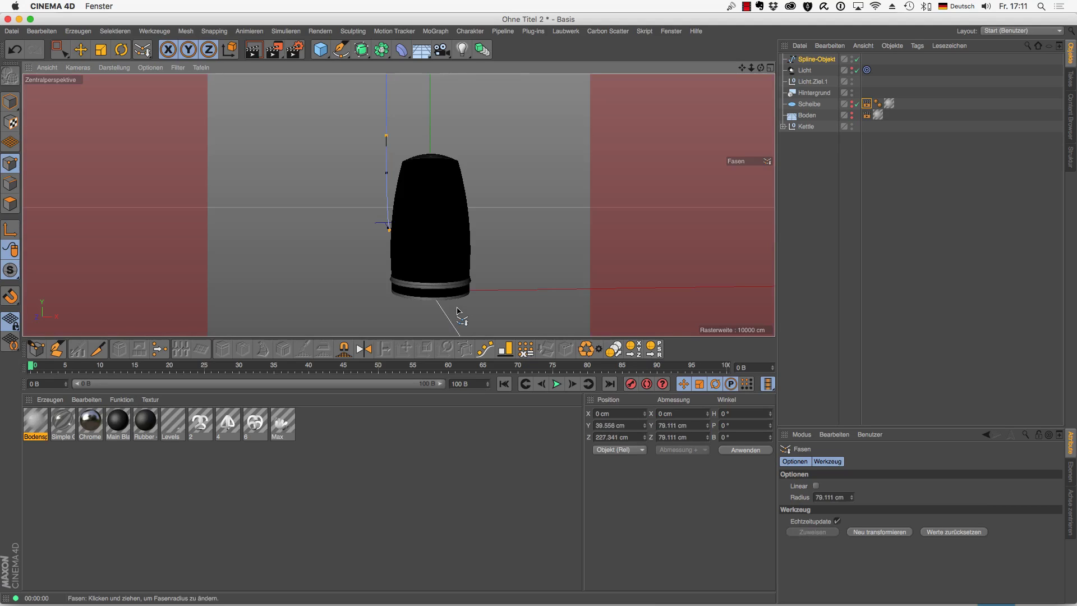
pyautogui.press('F3')
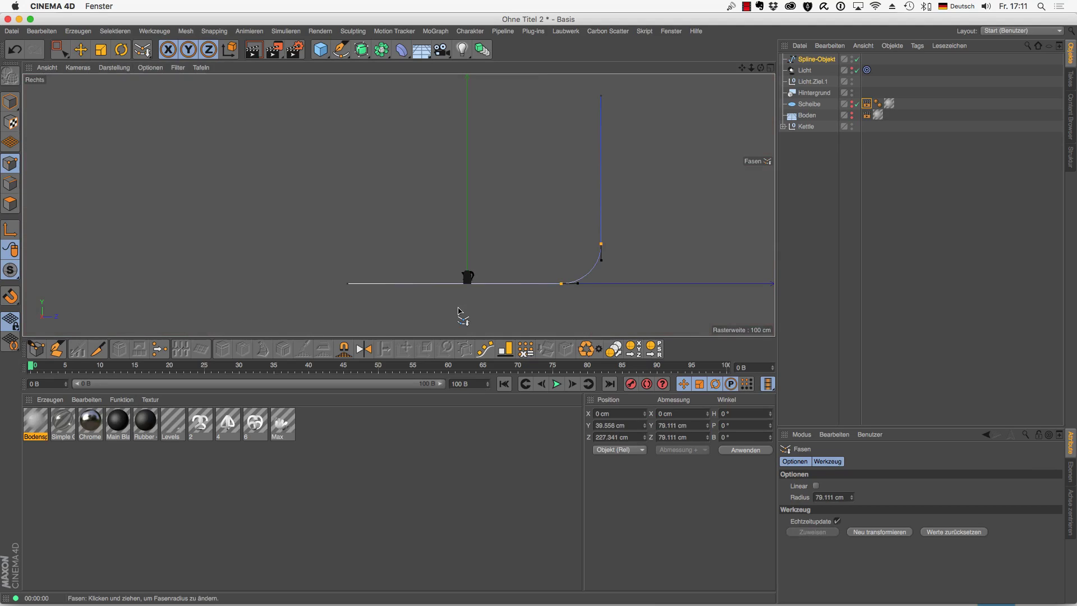
pyautogui.press('F1')
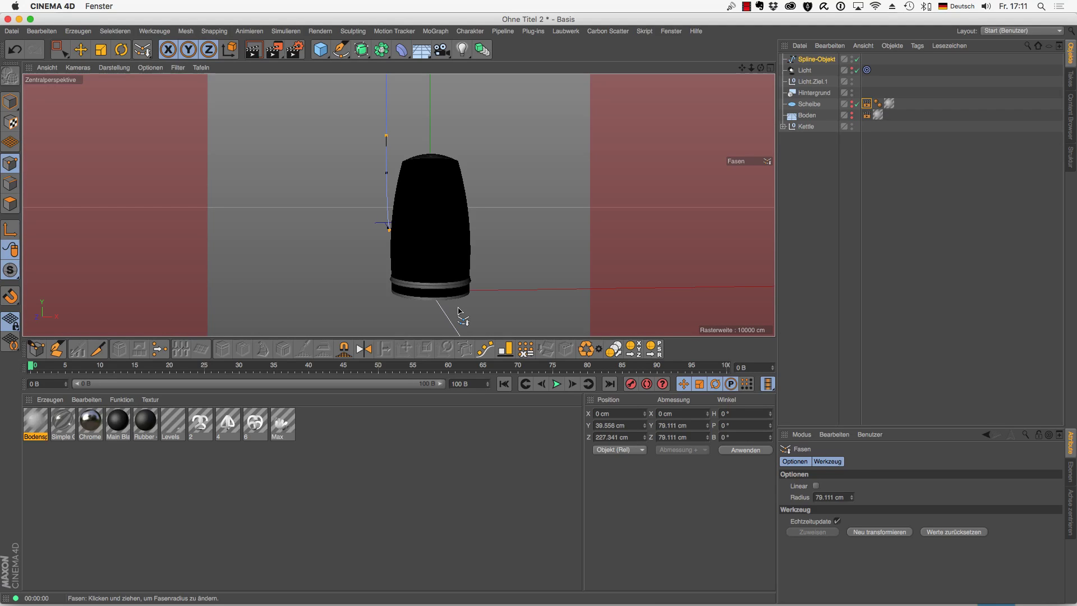
pyautogui.press('F2')
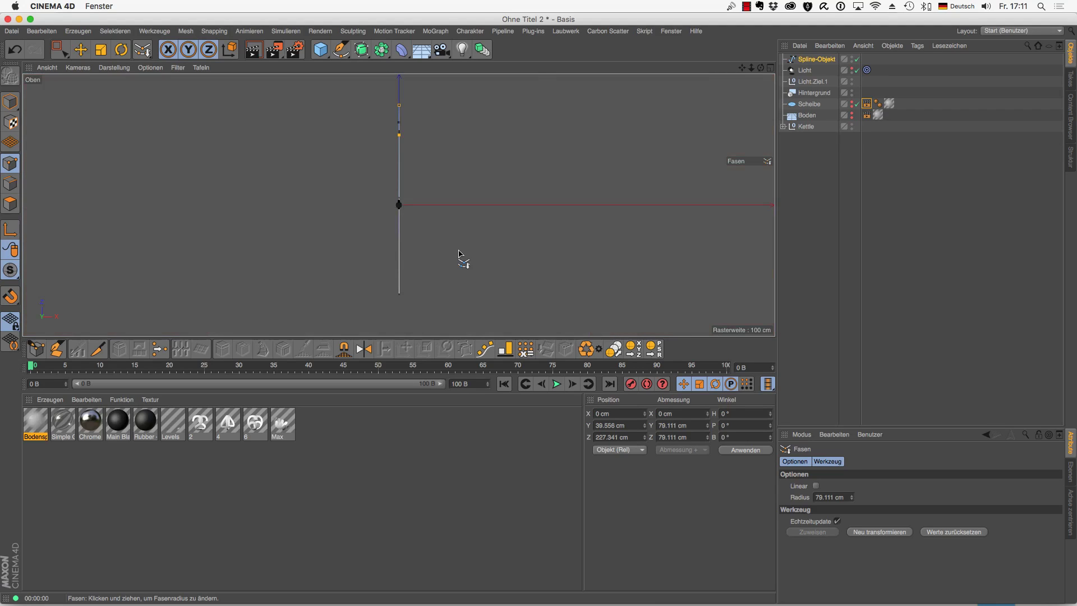
# Step: Move the profile spline in Model mode along X to −205.521 cm
pyautogui.click(80, 49)
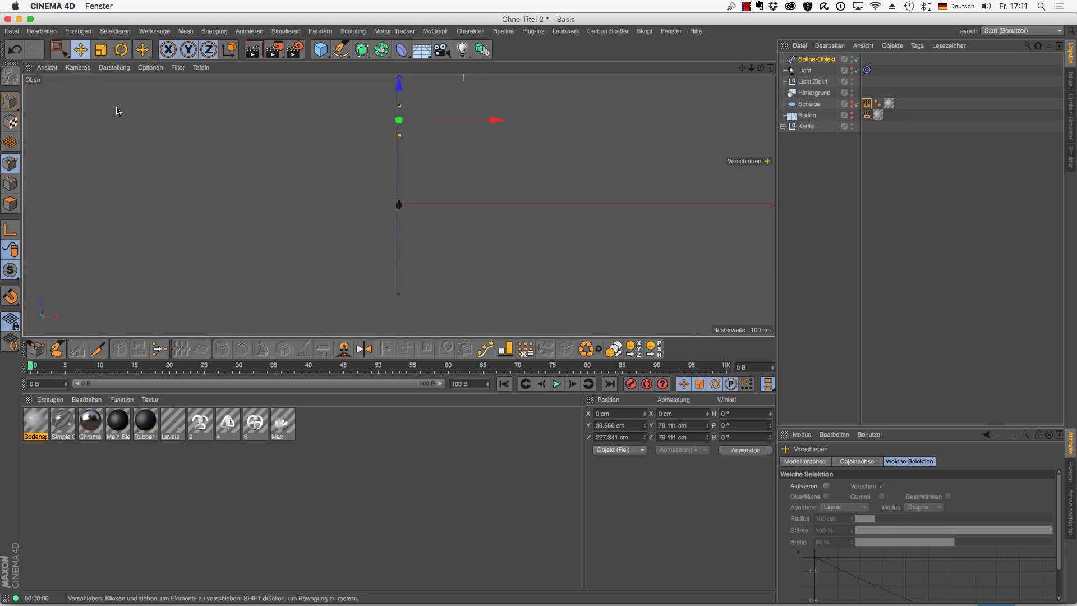
pyautogui.click(10, 101)
pyautogui.moveTo(494, 205)
pyautogui.mouseDown()
pyautogui.moveTo(544, 202)
pyautogui.moveTo(399, 204)
pyautogui.mouseUp()
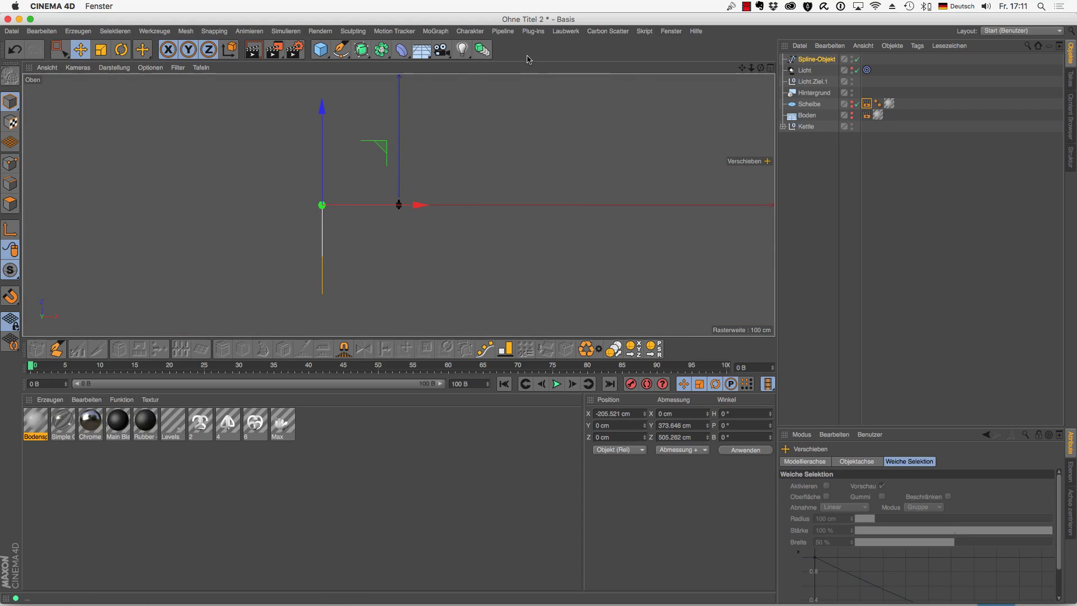
pyautogui.click(360, 49)
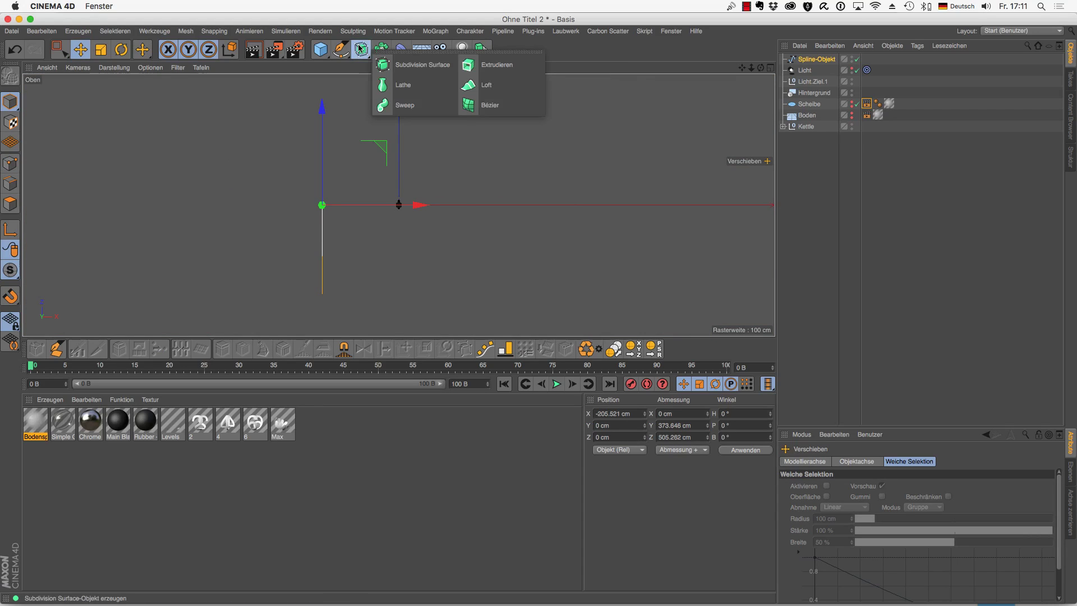
# Step: Put the spline in an Extrude generator with Movement 500 cm, 0 cm, 0 cm
pyautogui.keyDown('alt'); pyautogui.click(476, 64); pyautogui.keyUp('alt')
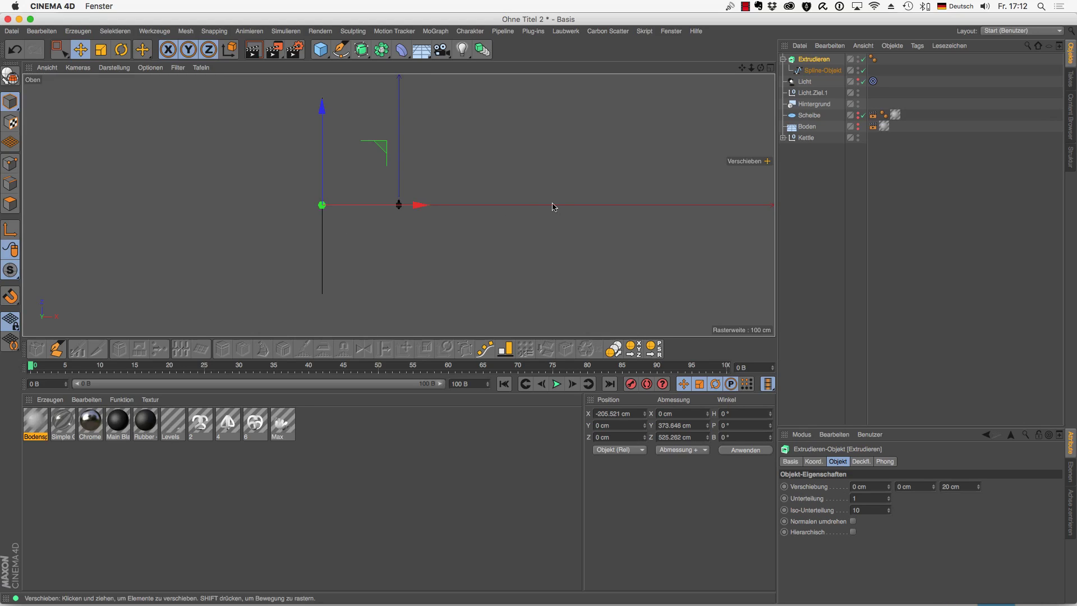
pyautogui.click(874, 489)
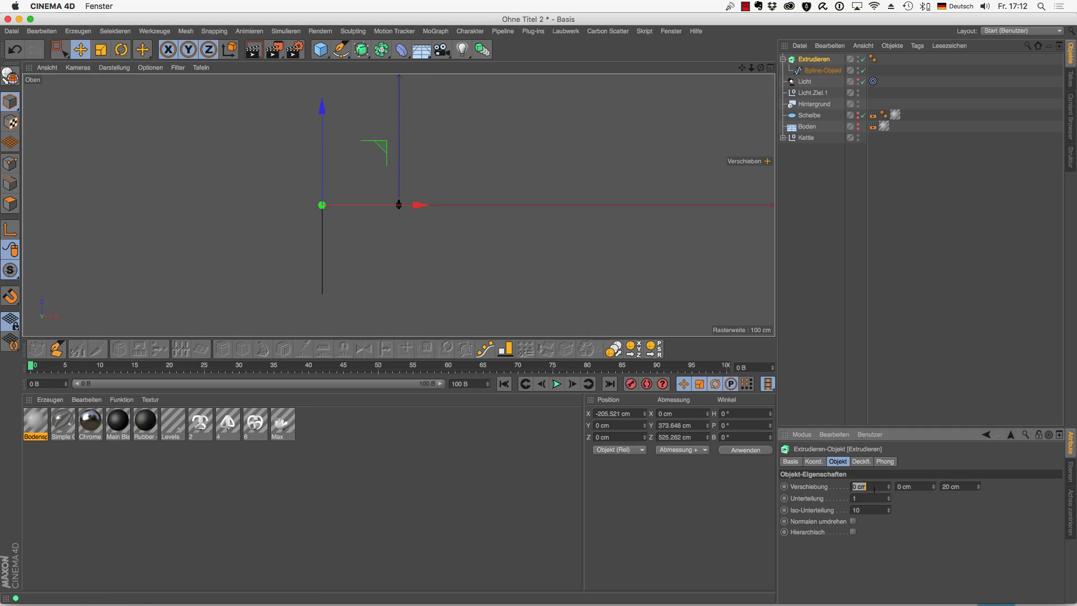
pyautogui.write('50')
pyautogui.press('Tab')
pyautogui.press('Tab')
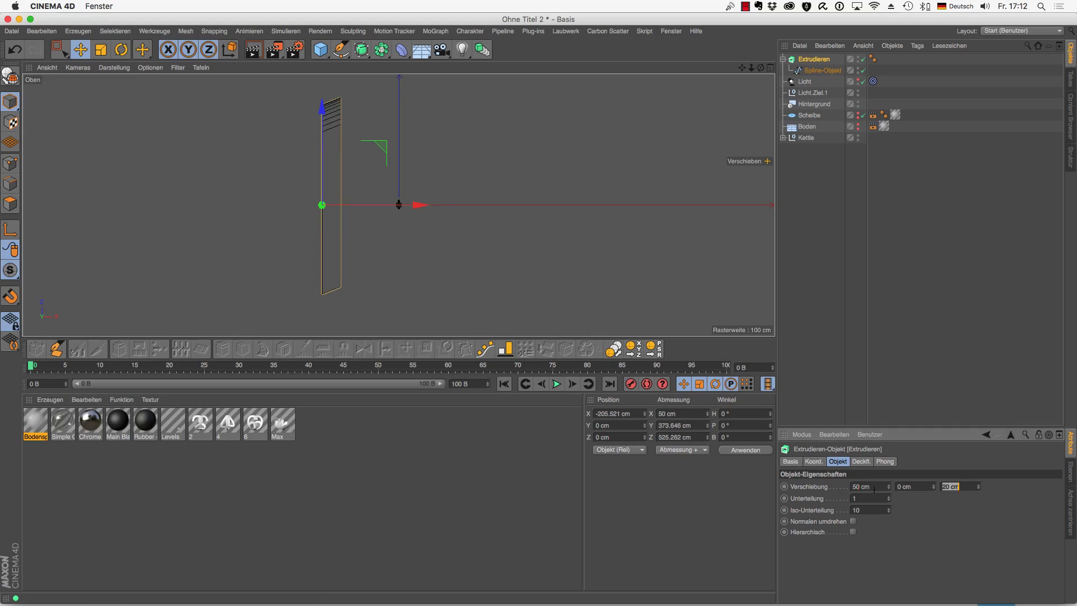
pyautogui.write('0')
pyautogui.press('Return')
pyautogui.click(874, 488)
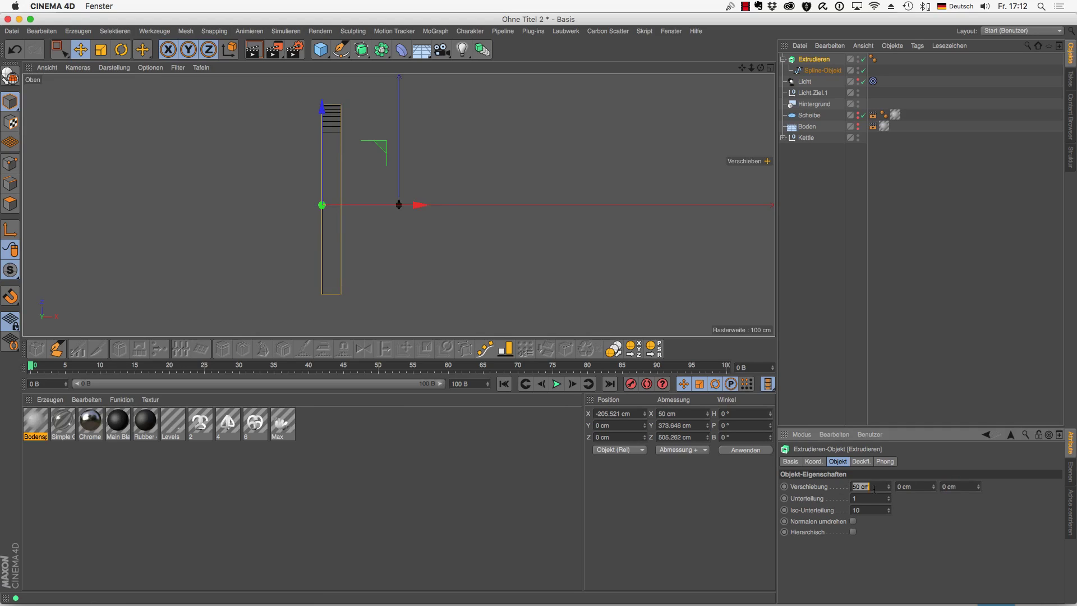
pyautogui.write('200')
pyautogui.press('Return')
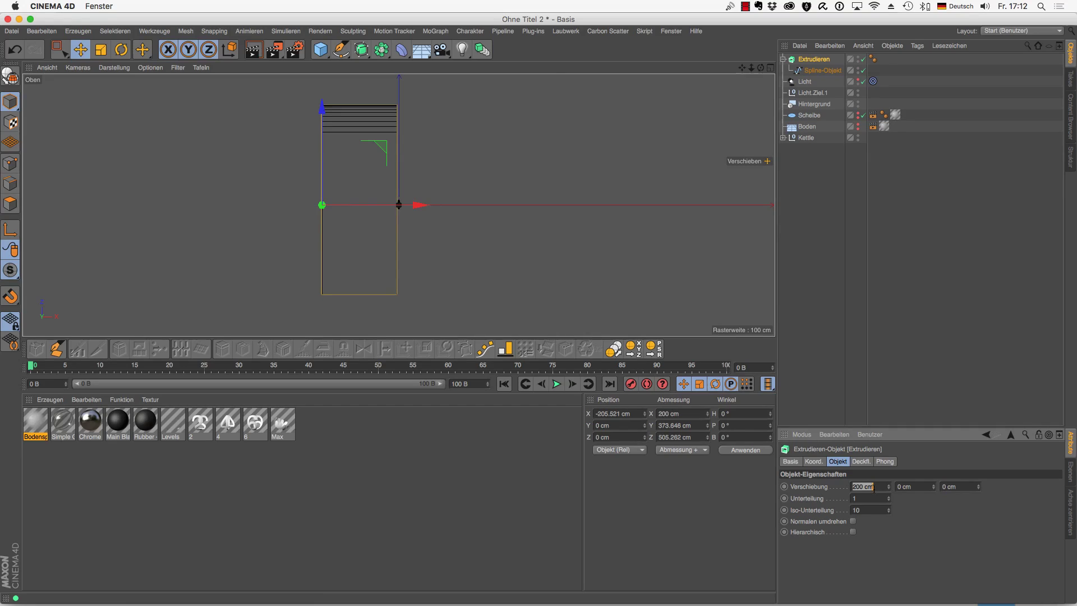
pyautogui.write('500')
pyautogui.press('Return')
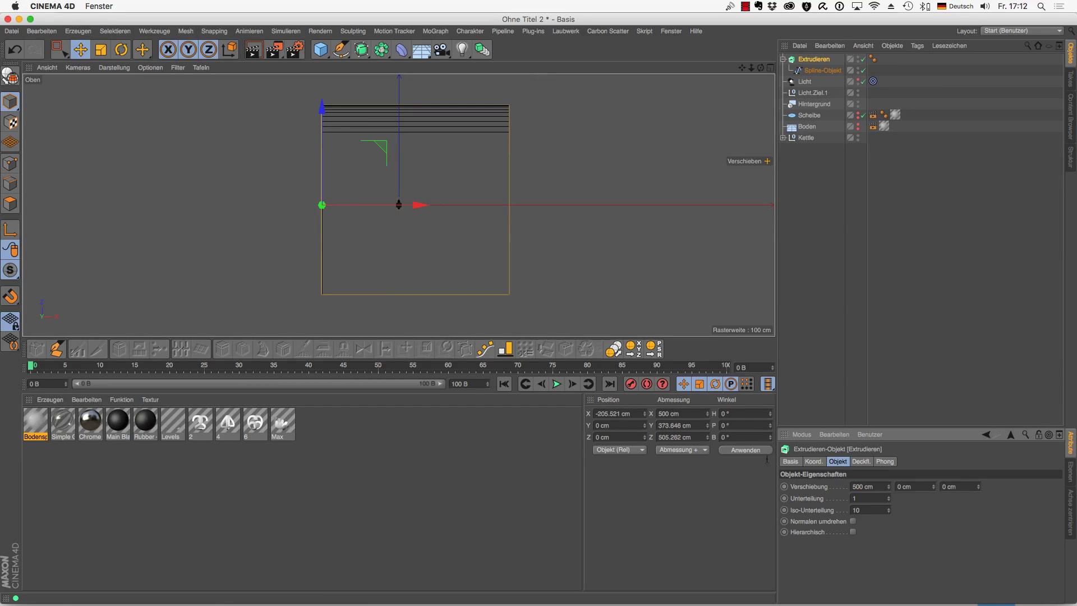
pyautogui.moveTo(419, 205); pyautogui.dragTo(409, 204)
pyautogui.press('F1')
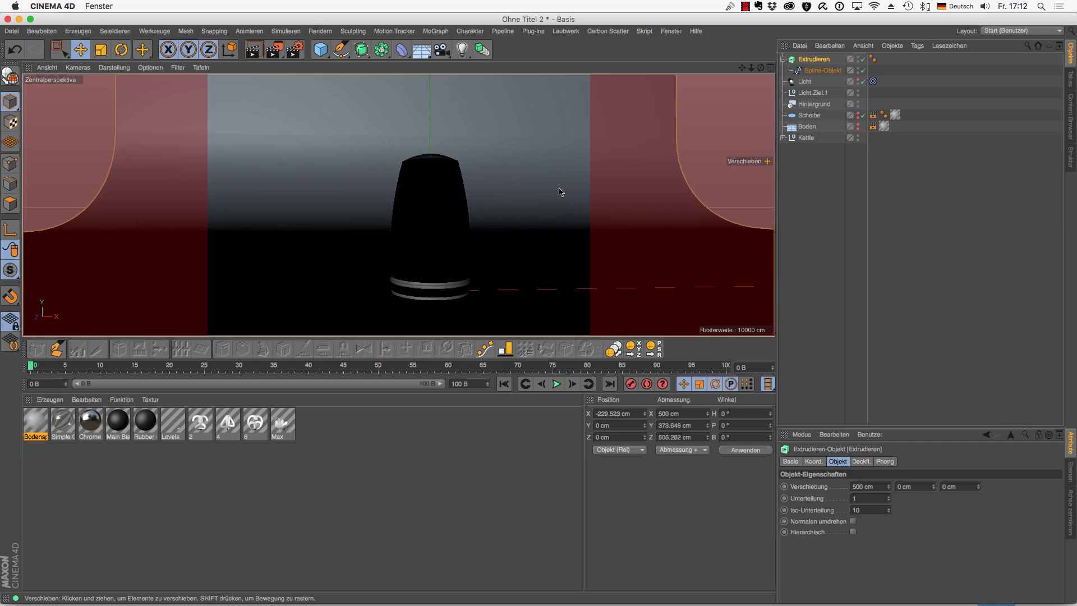
# Step: Look through the Kamera, reframe it around the kettle, and render a preview
pyautogui.click(441, 49)
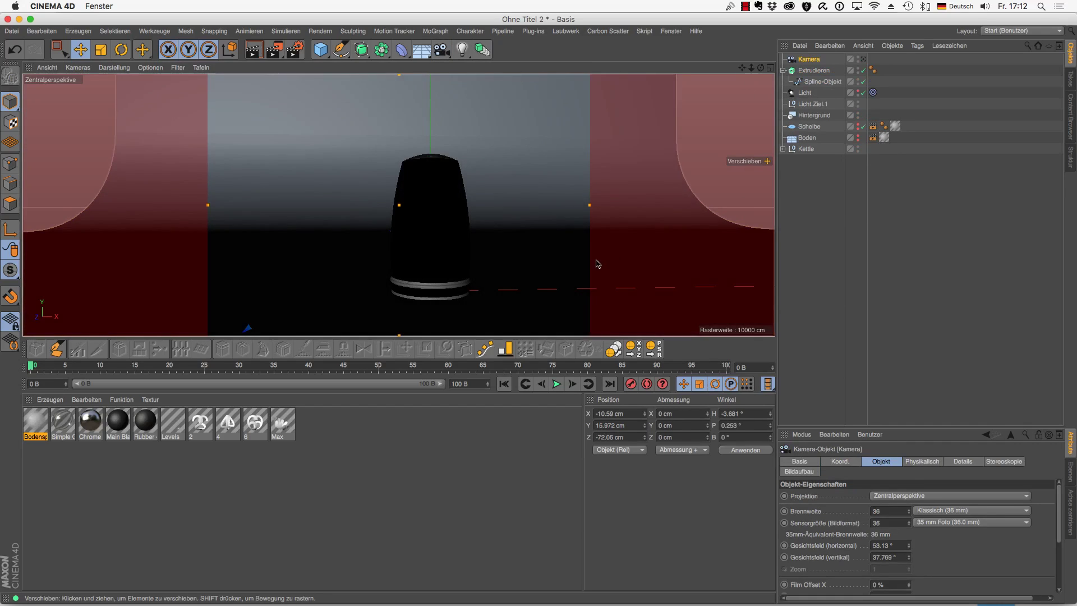
pyautogui.click(811, 70)
pyautogui.moveTo(548, 206)
pyautogui.keyDown('alt'); pyautogui.mouseDown()
pyautogui.moveTo(503, 241)
pyautogui.moveTo(464, 209)
pyautogui.moveTo(570, 239)
pyautogui.moveTo(513, 185)
pyautogui.moveTo(628, 238)
pyautogui.moveTo(544, 226)
pyautogui.mouseUp(); pyautogui.keyUp('alt')
pyautogui.press('F3')
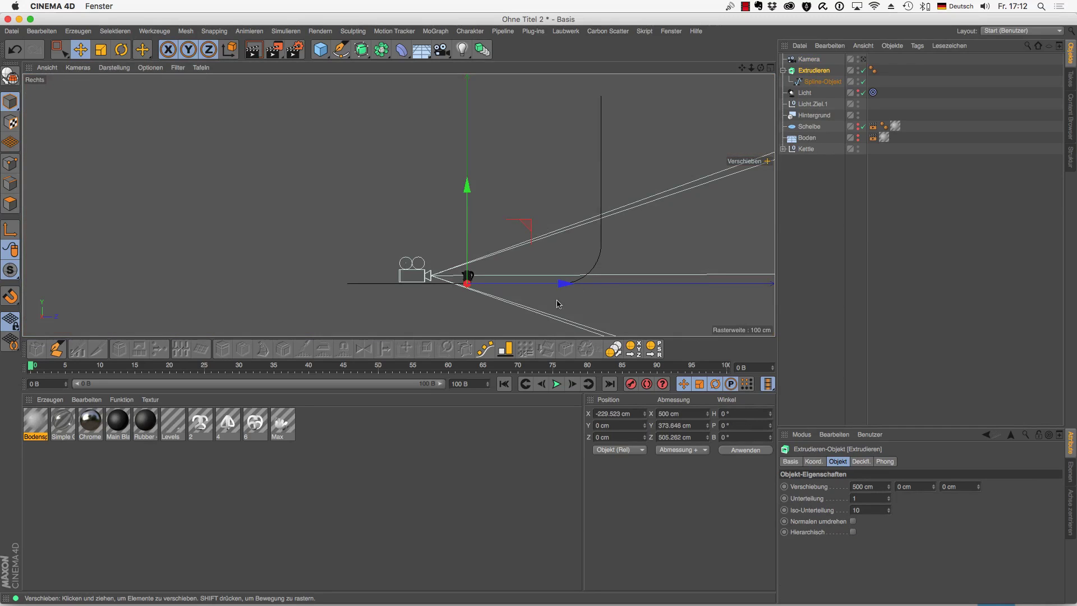
pyautogui.click(822, 81)
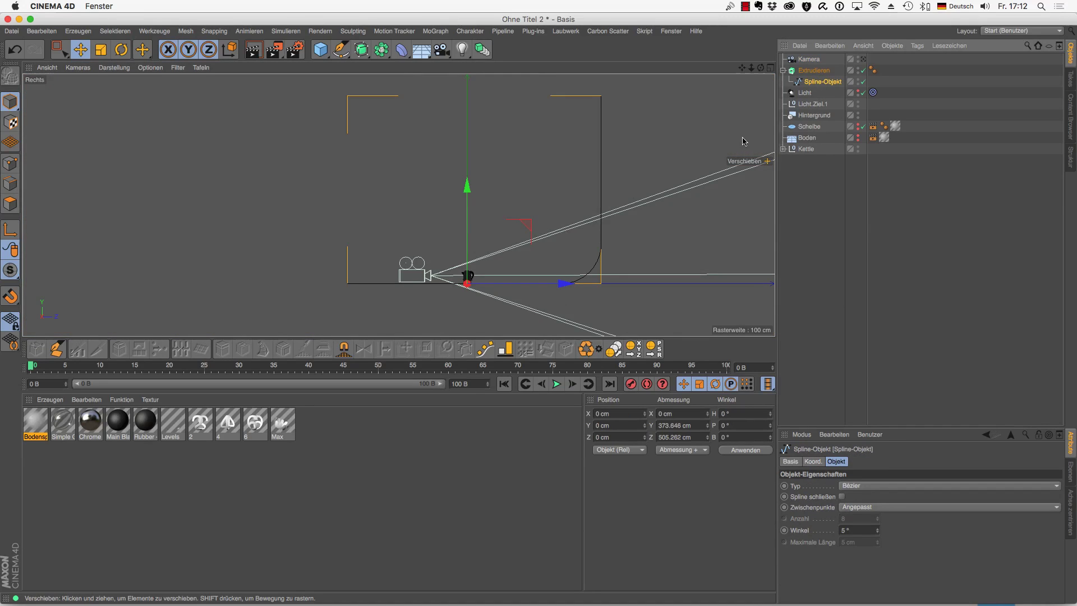
pyautogui.press('F1')
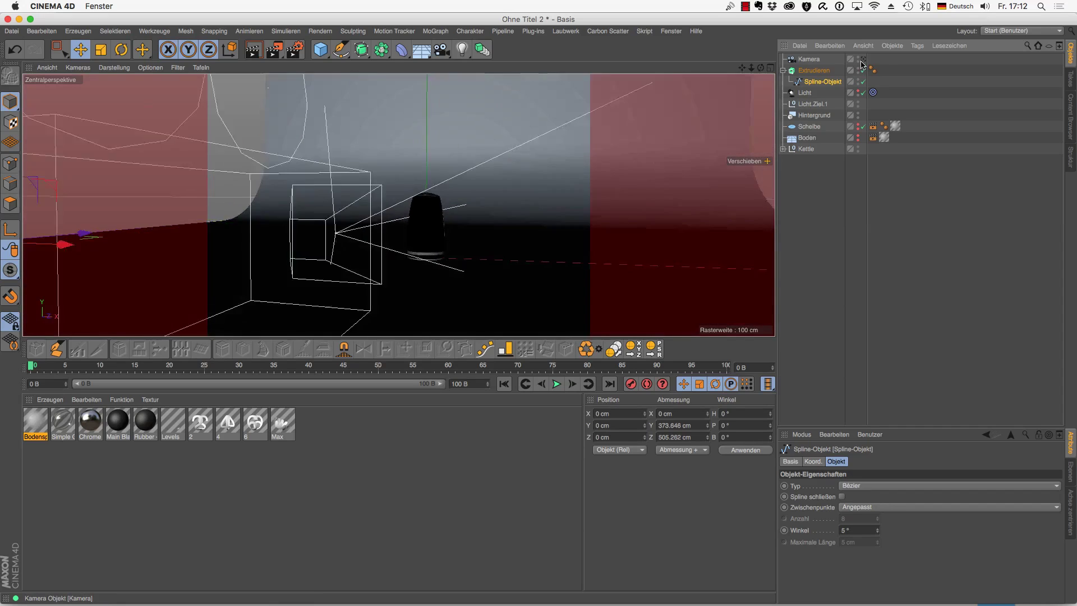
pyautogui.click(862, 60)
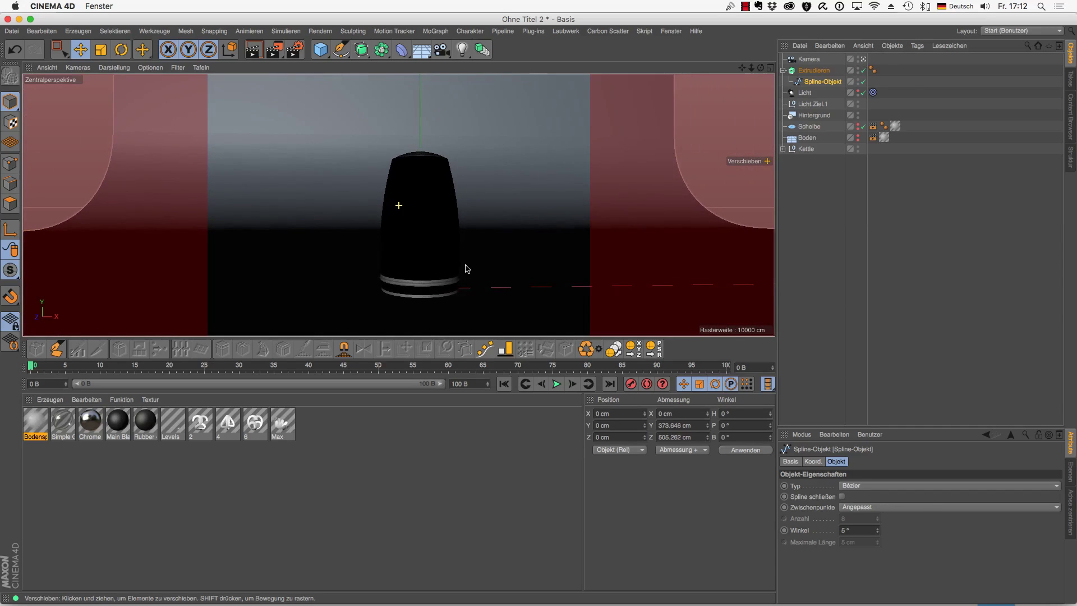
pyautogui.moveTo(465, 268); pyautogui.dragTo(441, 264, button='middle')
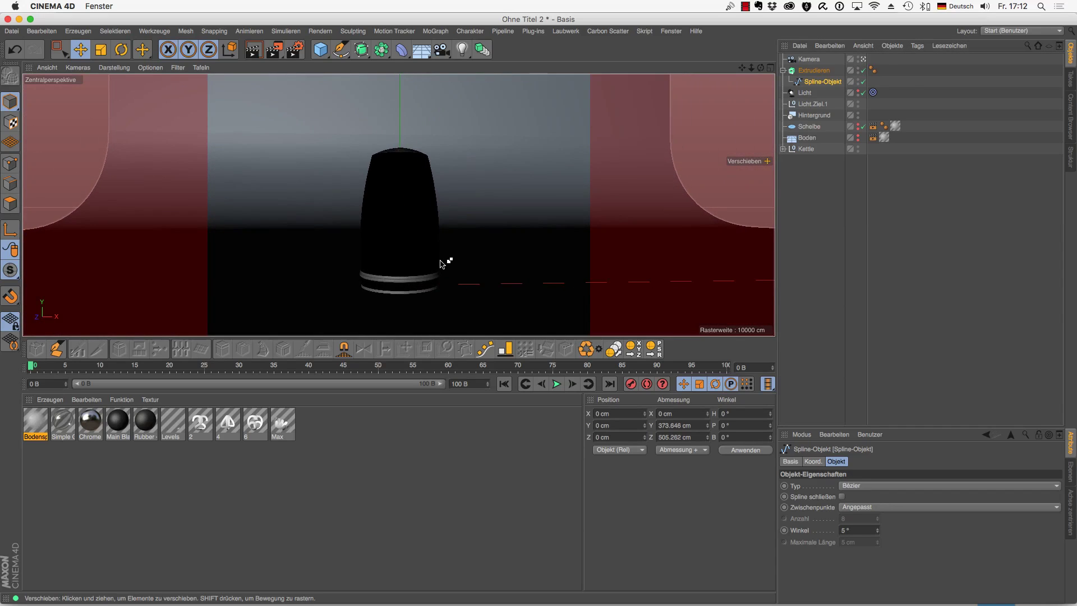
pyautogui.hotkey('ctrl', 'r')
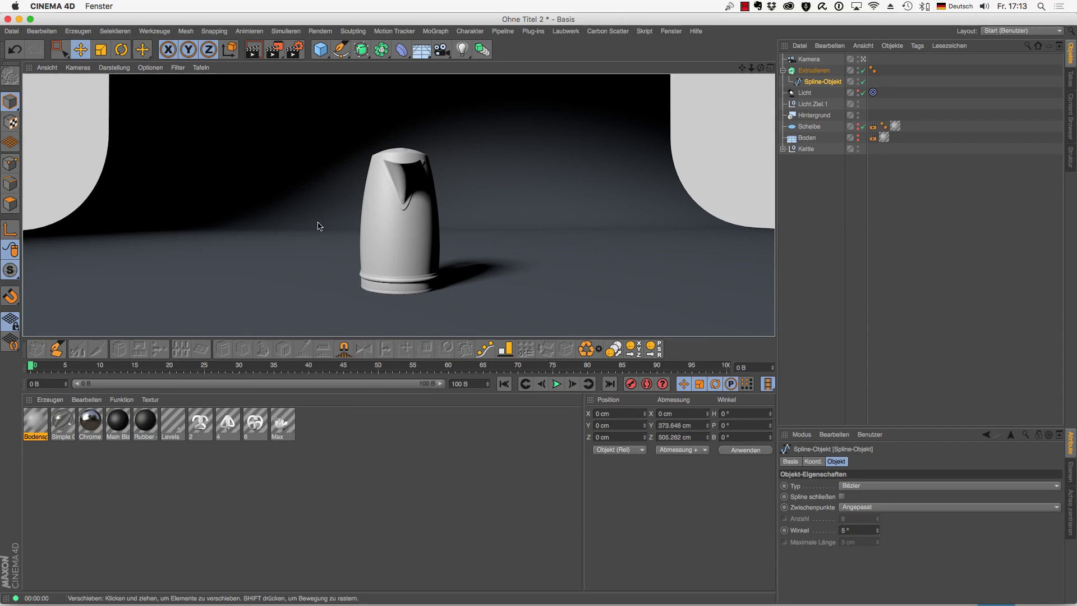
# Step: Change the main Licht's type to Fläche and render the view to check the lighting
pyautogui.click(809, 93)
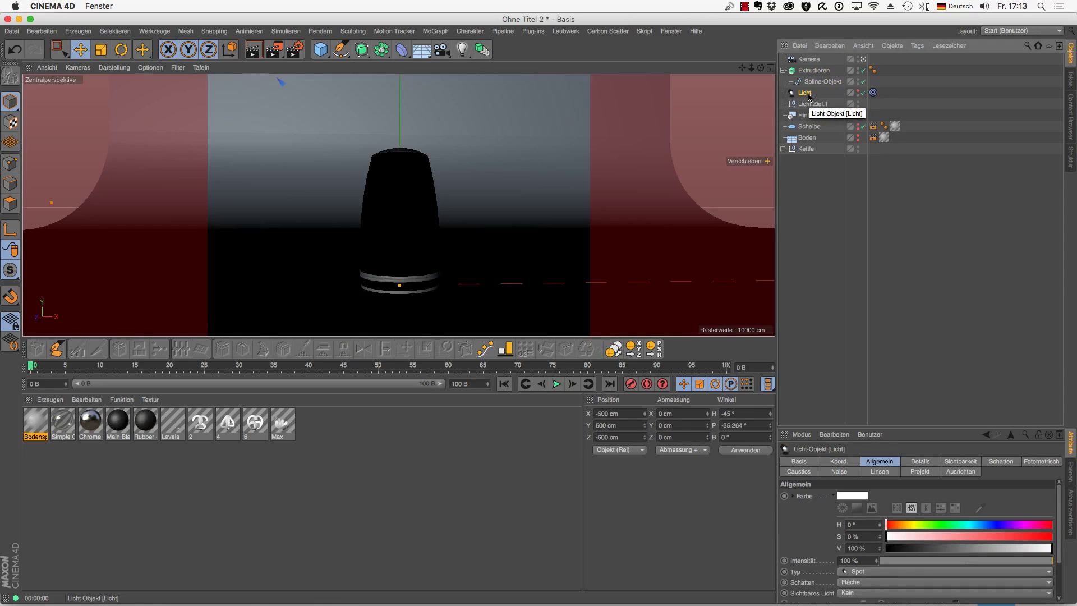
pyautogui.click(867, 573)
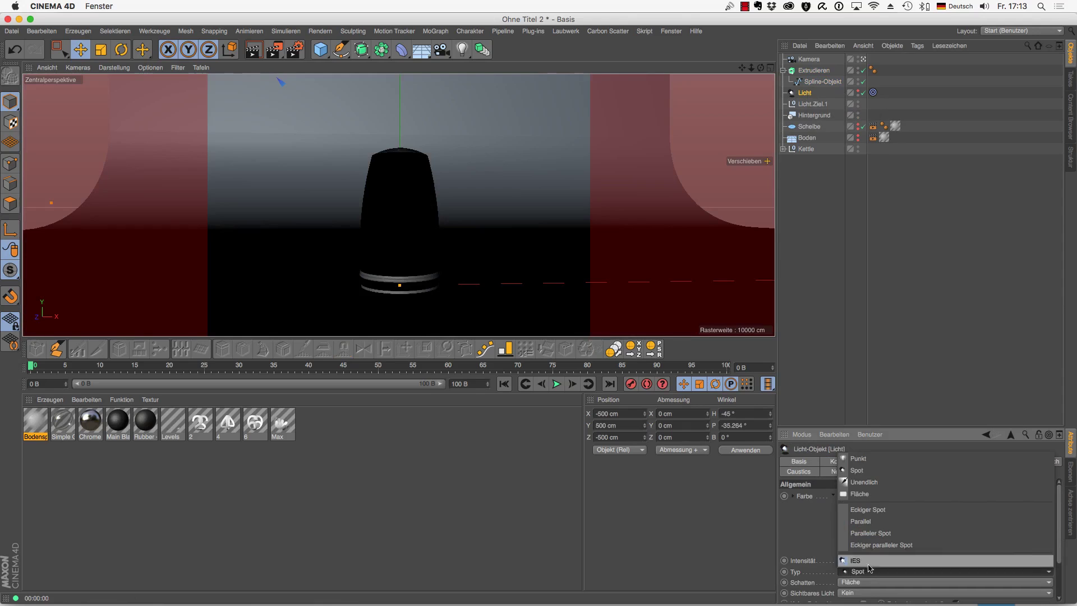
pyautogui.click(874, 494)
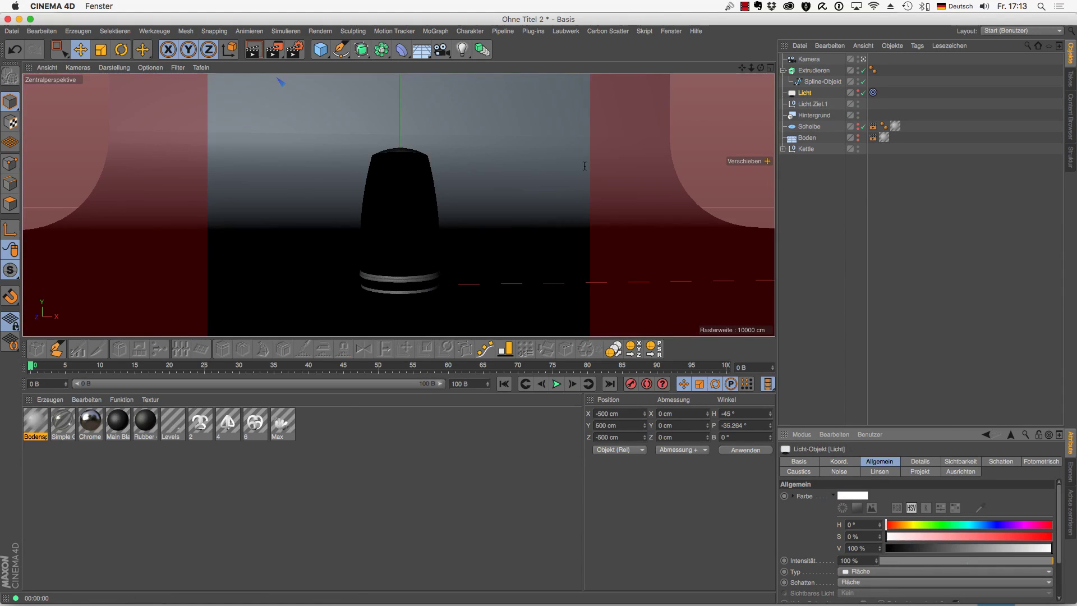
pyautogui.click(253, 52)
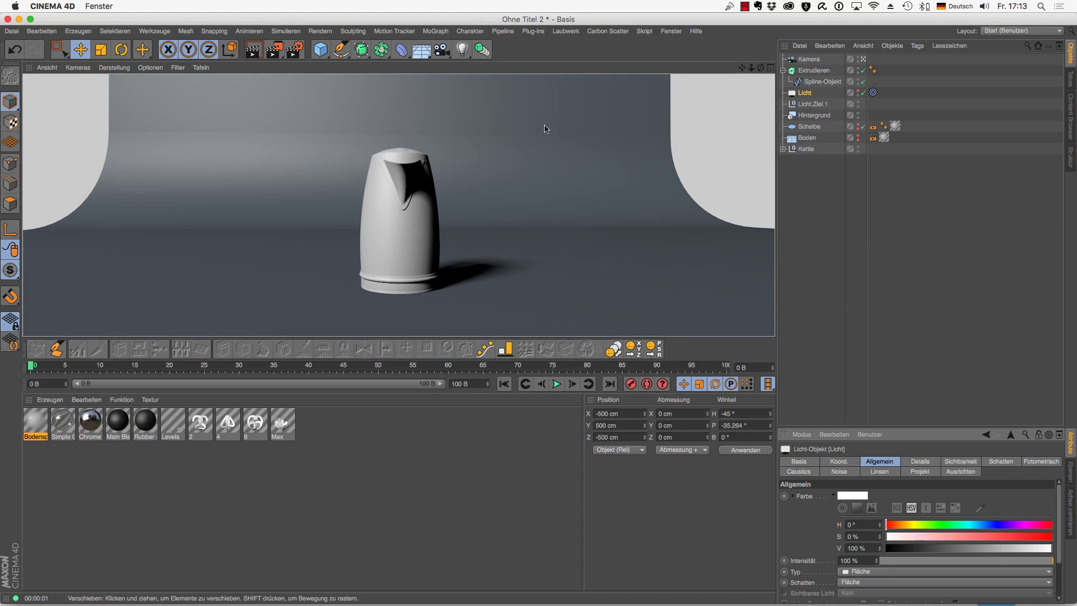
pyautogui.click(834, 84)
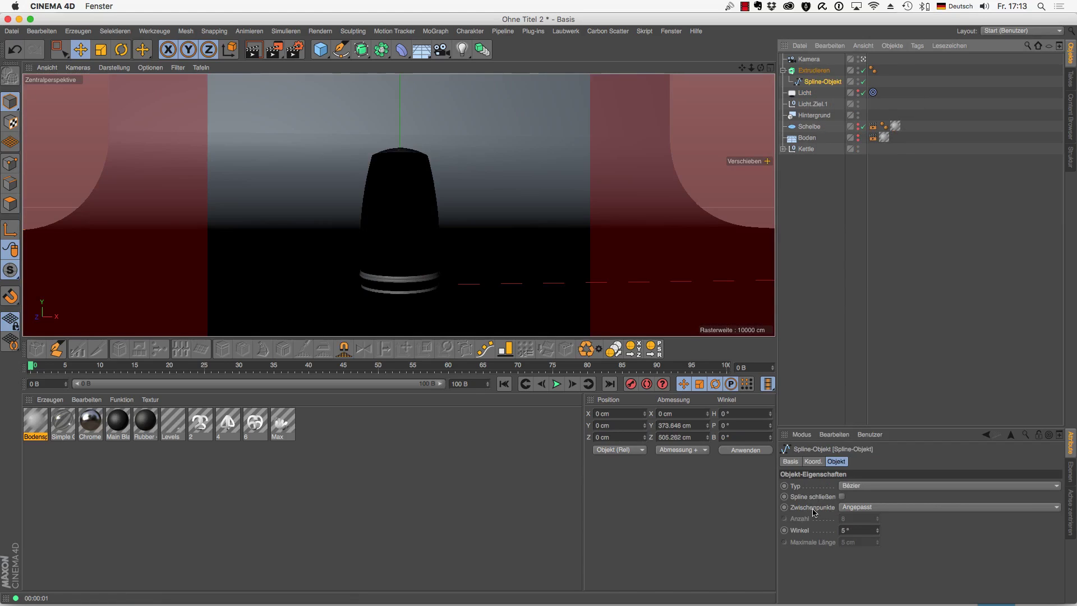
# Step: Switch the backdrop spline's Zwischenpunkte from Angepasst to Gleichmäßig with Anzahl 30, rendering to compare
pyautogui.click(863, 508)
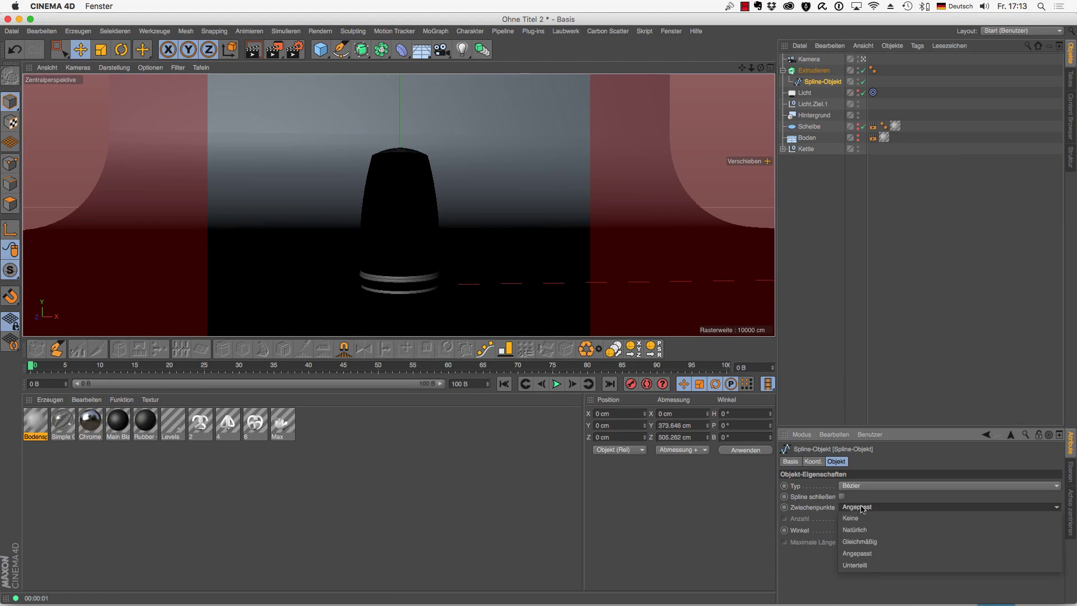
pyautogui.click(863, 508)
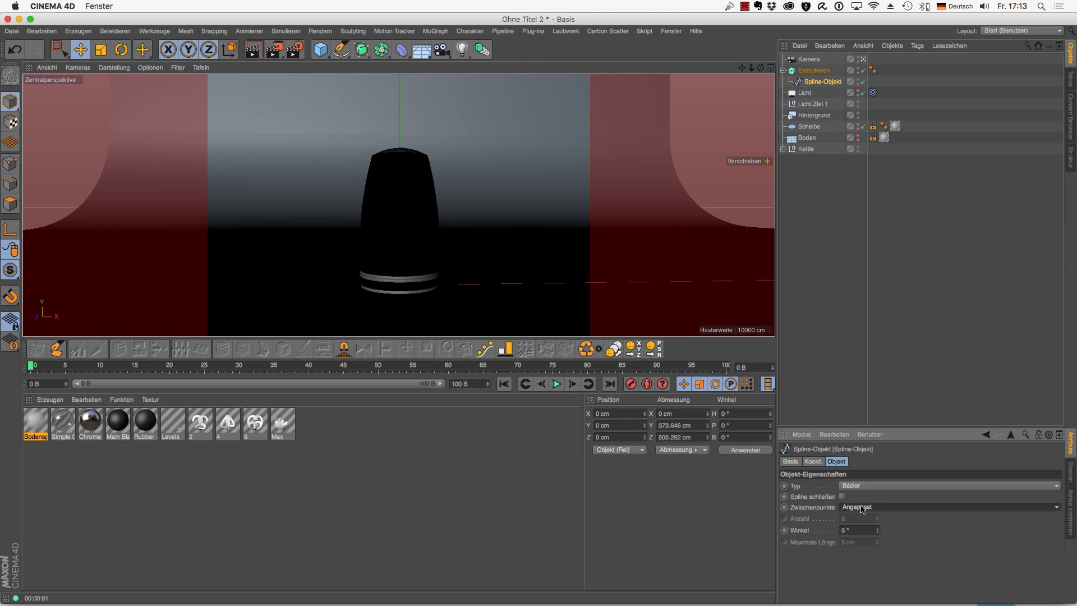
pyautogui.click(863, 508)
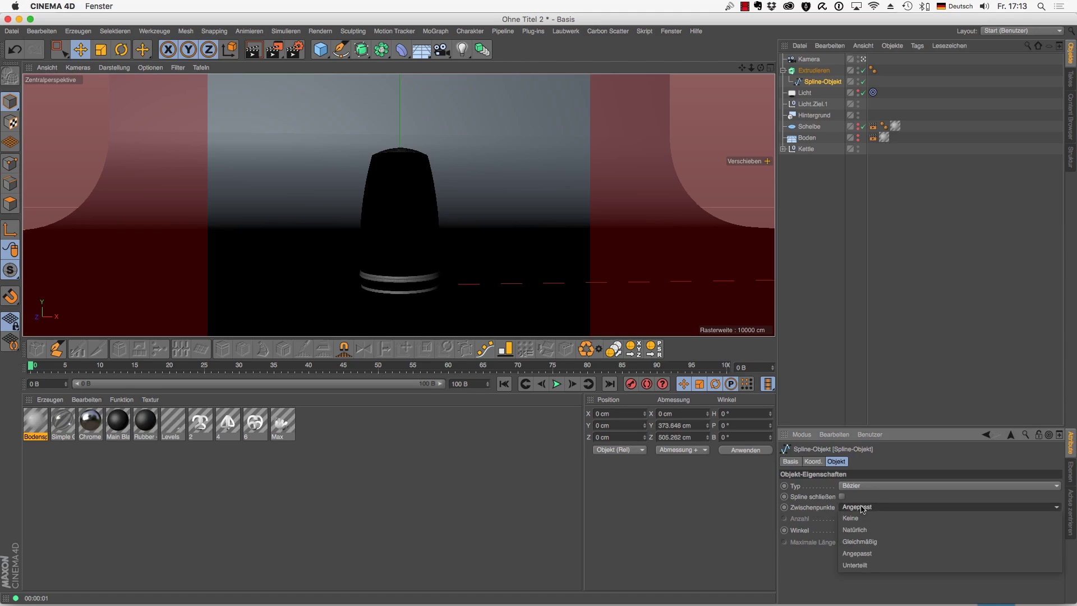
pyautogui.click(854, 542)
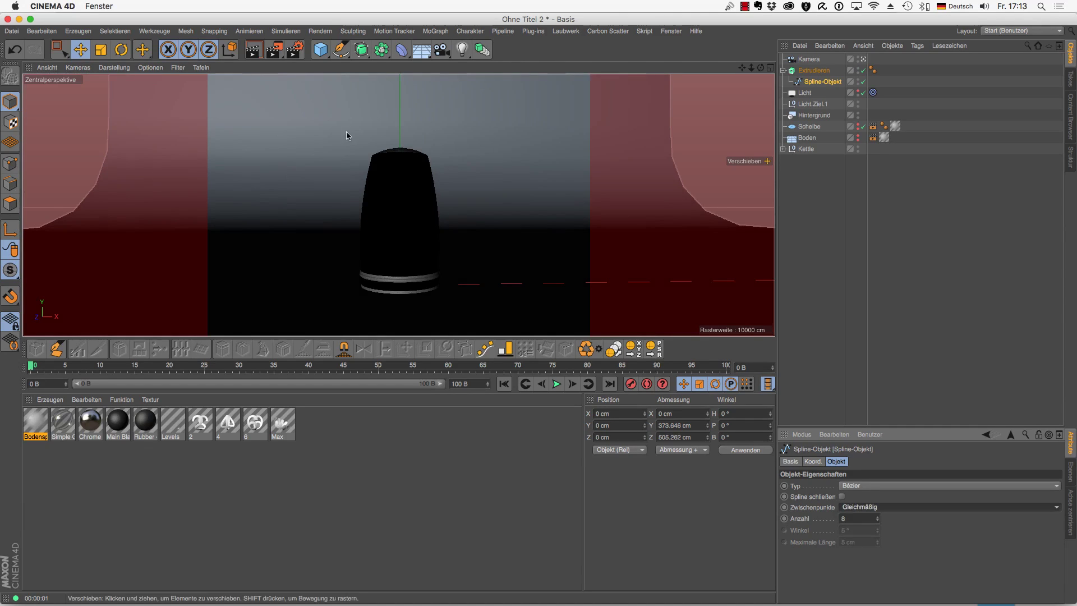
pyautogui.click(253, 51)
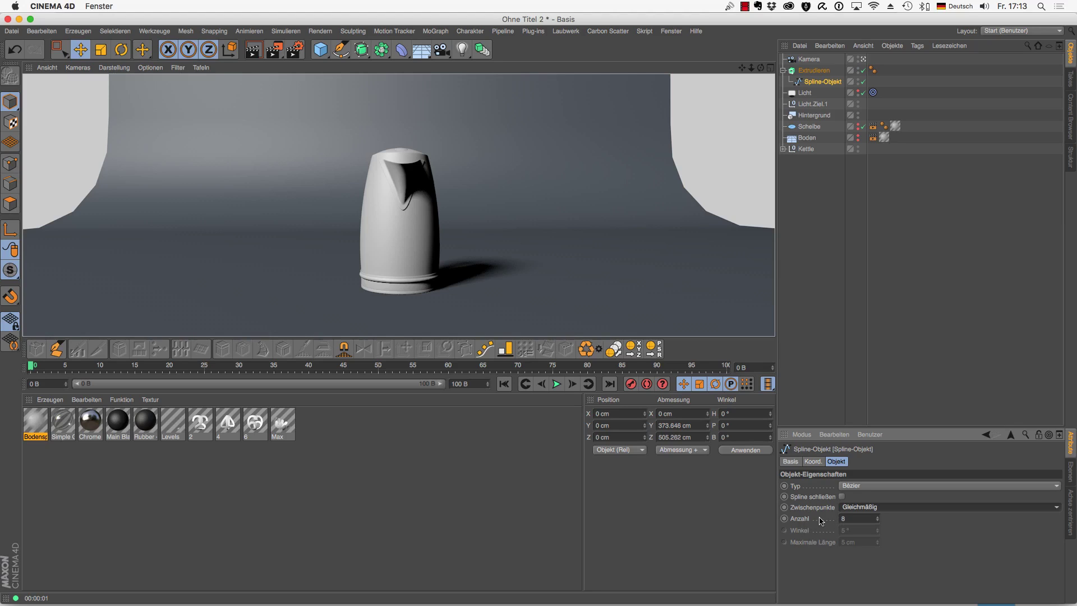
pyautogui.click(859, 520)
pyautogui.write('30')
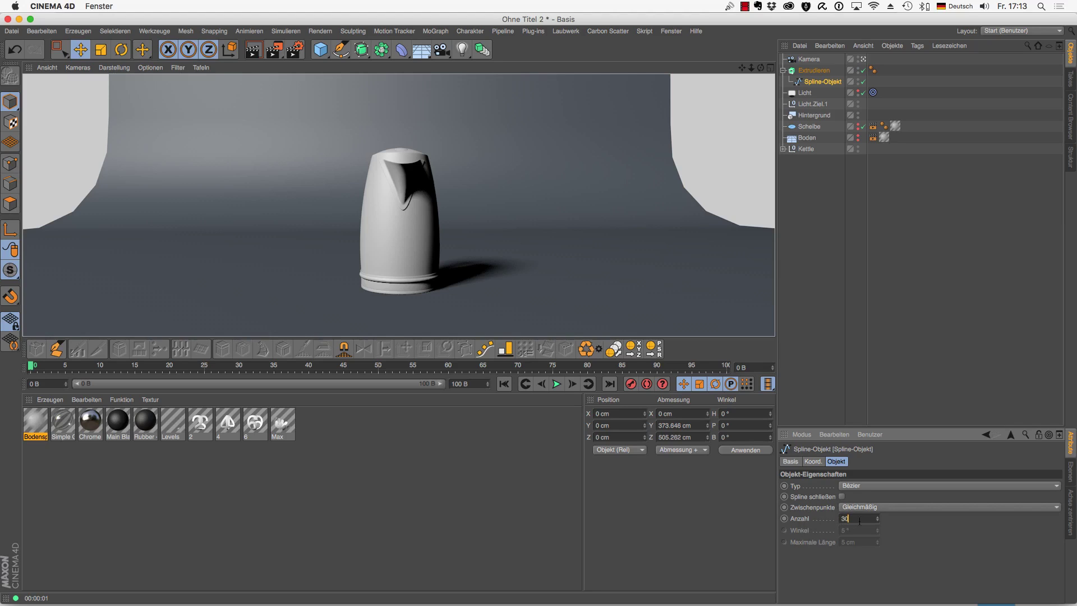
pyautogui.press('Return')
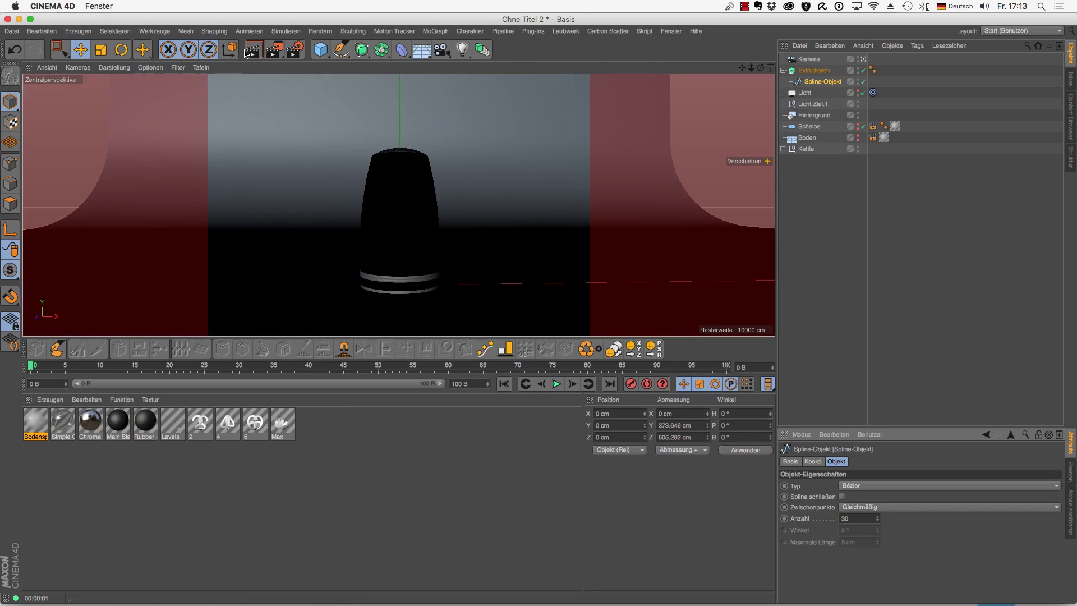
pyautogui.click(252, 51)
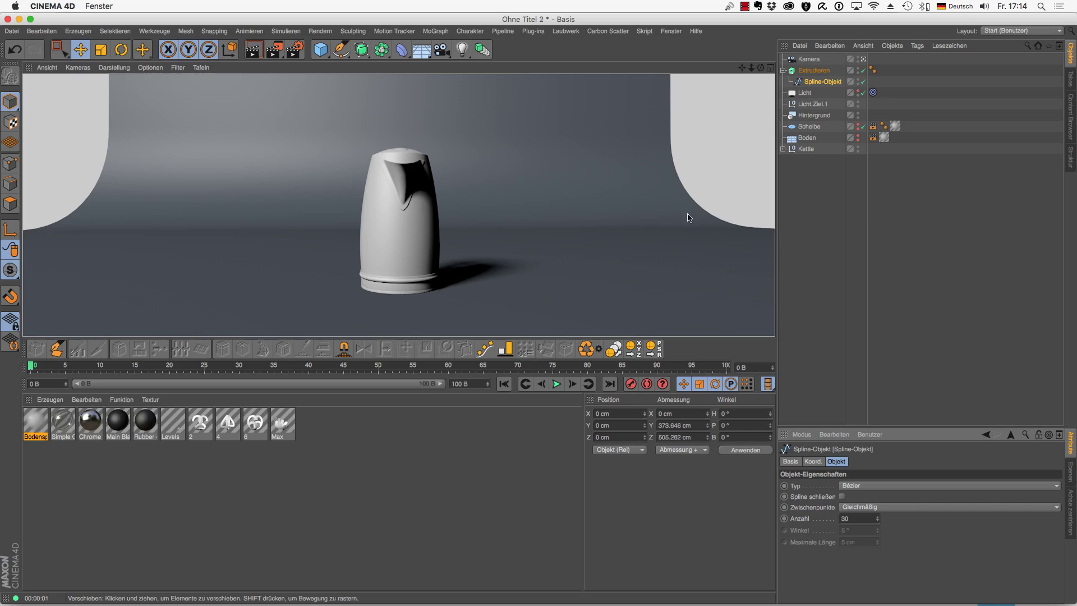
# Step: Toggle the main light's active state and add a new Flächen-Lichtquelle area light
pyautogui.click(805, 93)
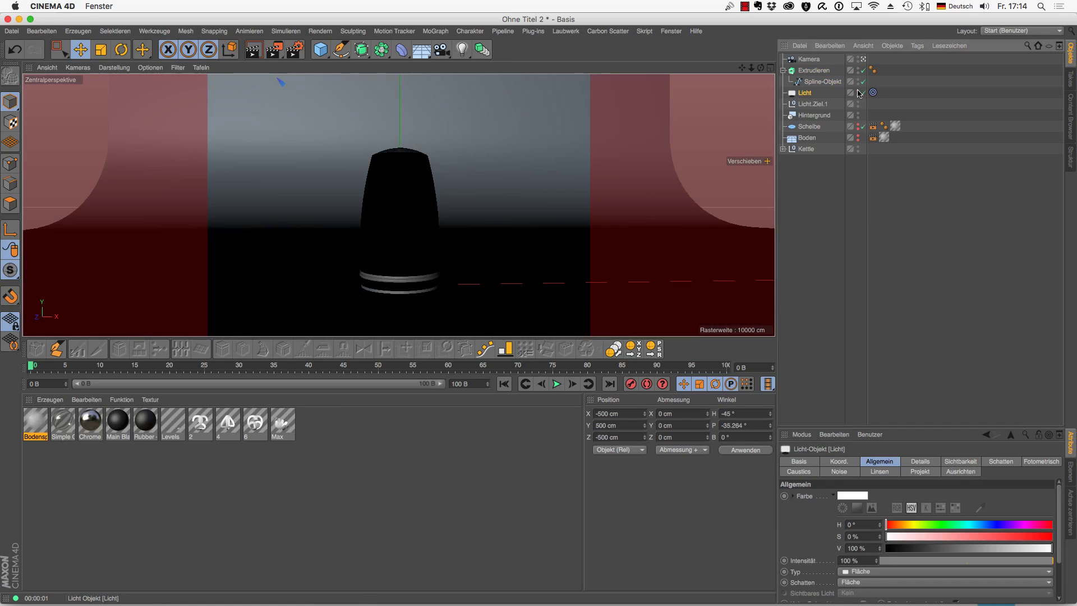
pyautogui.click(860, 93)
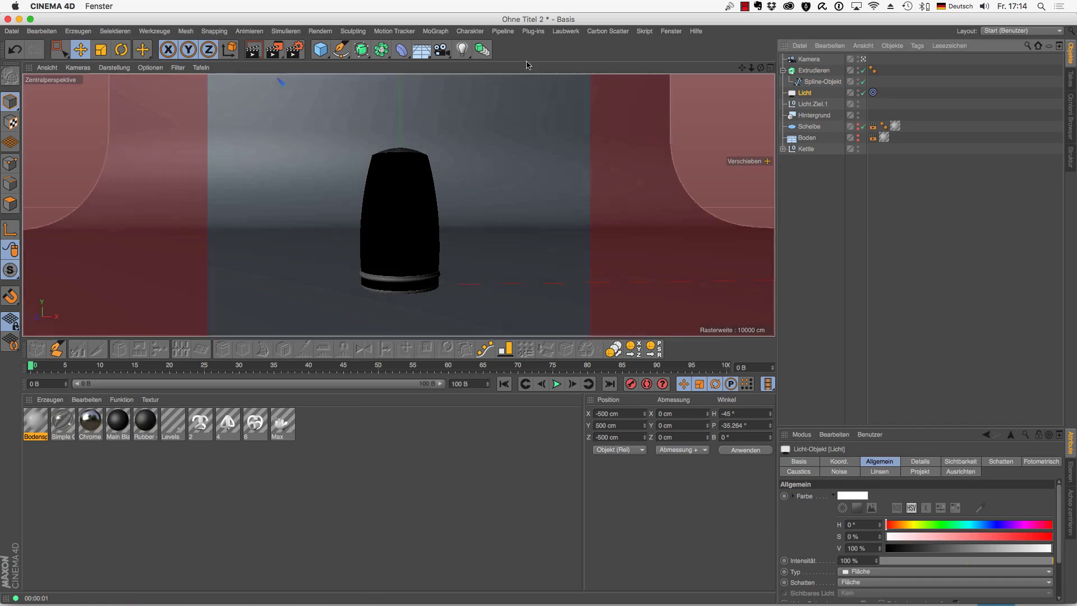
pyautogui.click(465, 55)
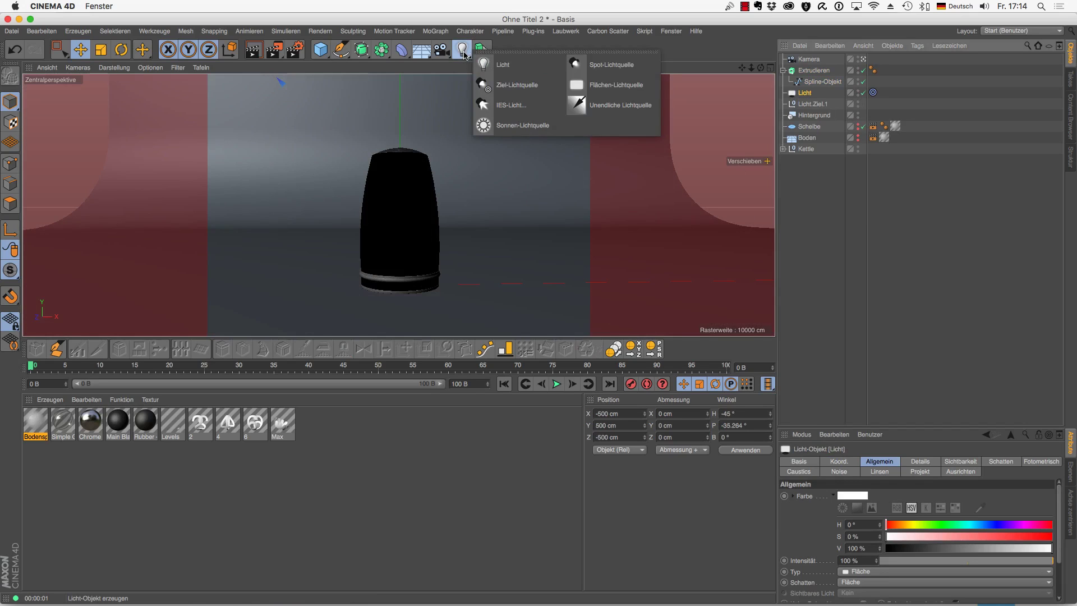
pyautogui.click(609, 85)
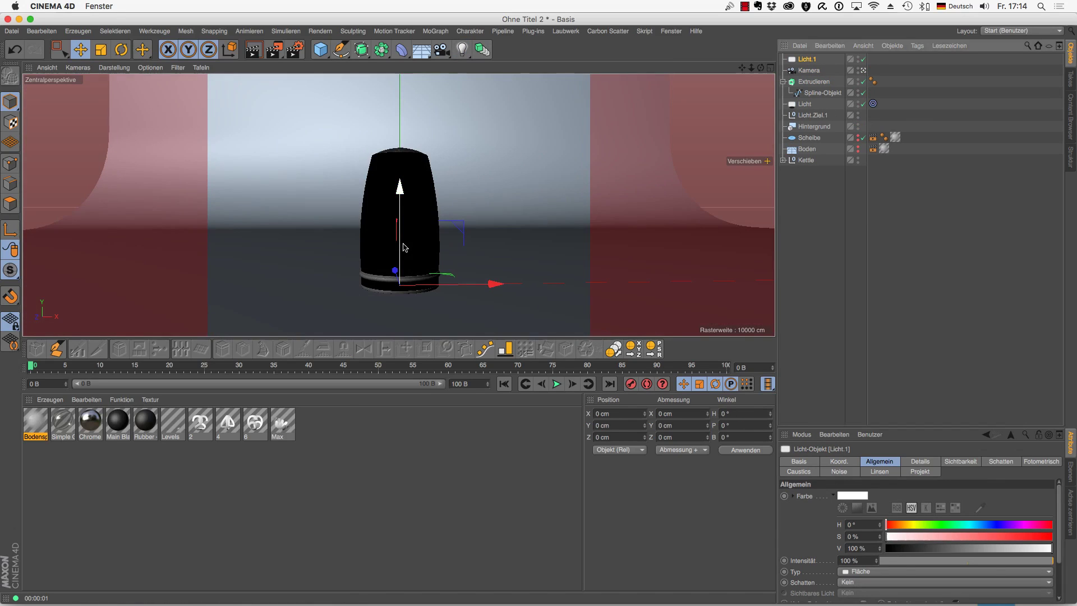
# Step: Raise the new light to about Y 264 cm, tilt it to P -67.6° toward the kettle, and render
pyautogui.moveTo(409, 258); pyautogui.dragTo(404, 104)
pyautogui.press('F3')
pyautogui.press('r')
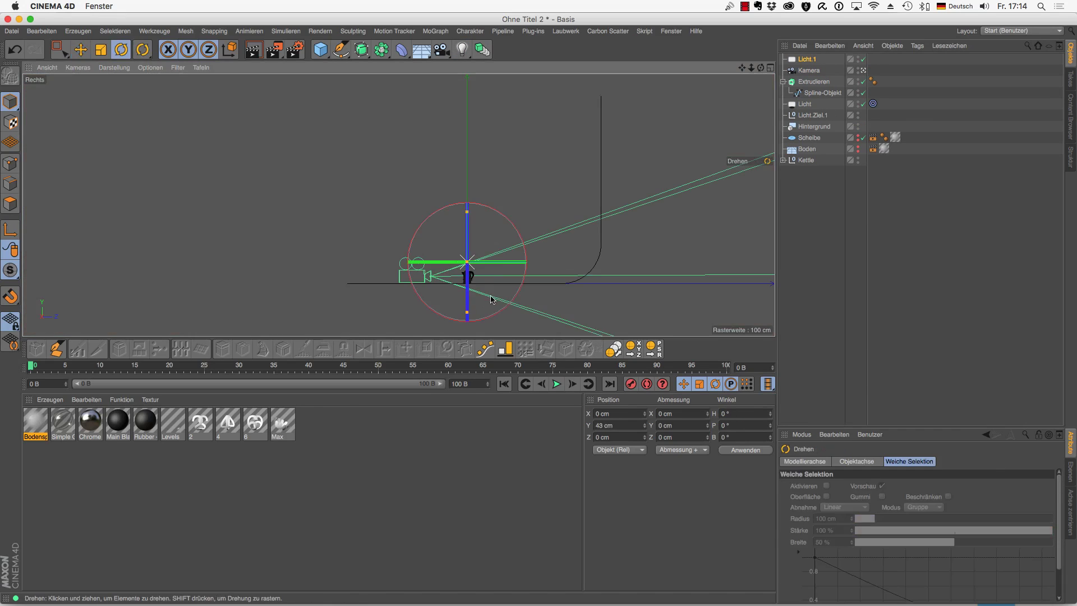
pyautogui.moveTo(505, 223)
pyautogui.mouseDown()
pyautogui.moveTo(521, 280)
pyautogui.moveTo(553, 179)
pyautogui.mouseUp()
pyautogui.press('e')
pyautogui.press('F1')
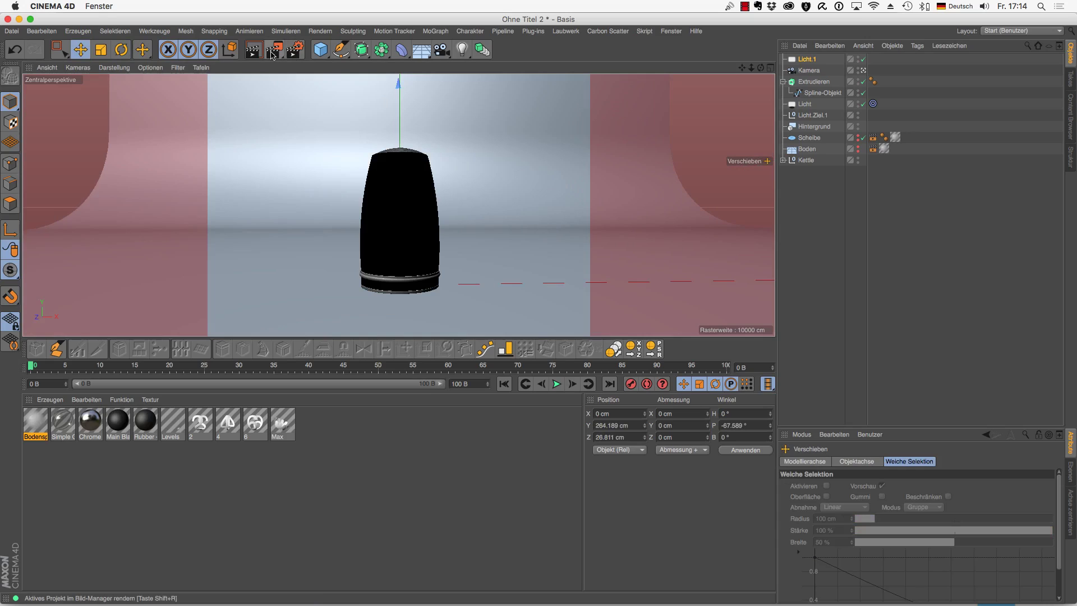
pyautogui.press('super+r')
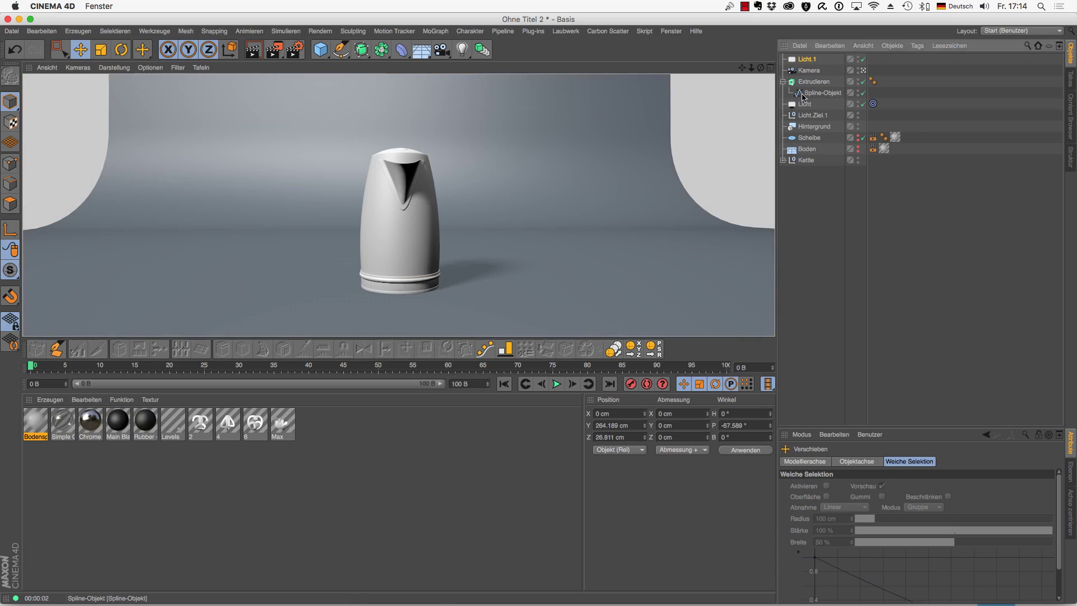
# Step: Show the Extrudieren Phong tag's Glätten settings, then collapse the Extrudieren hierarchy
pyautogui.click(873, 82)
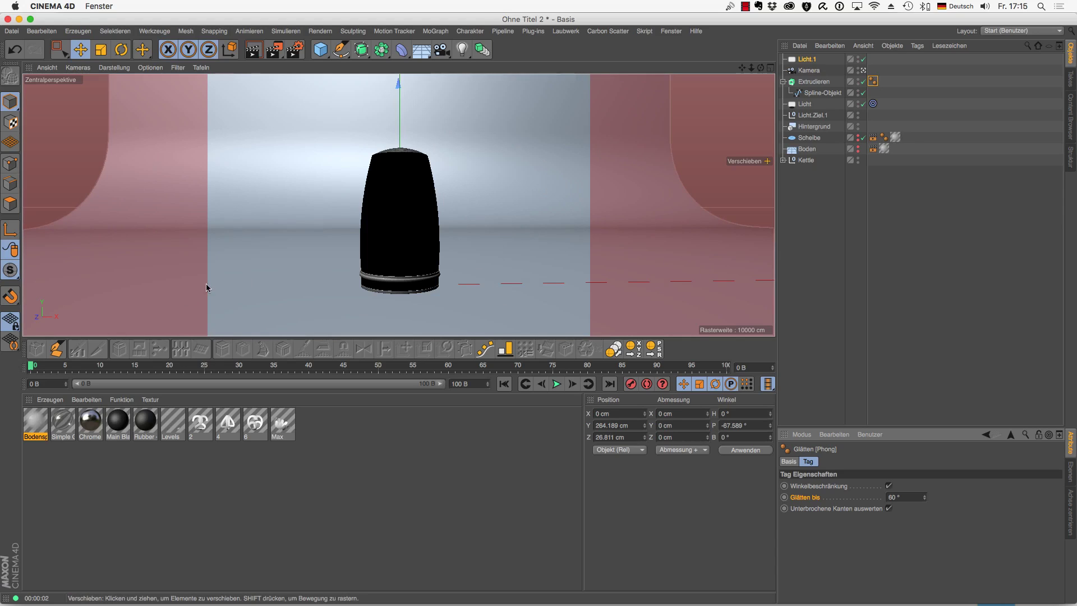
pyautogui.click(783, 82)
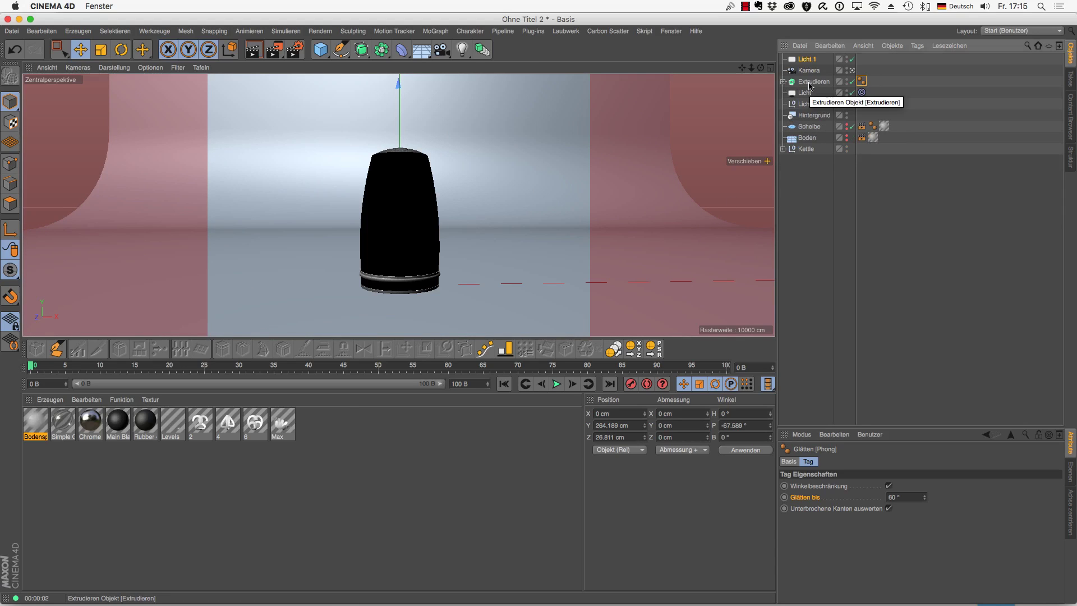